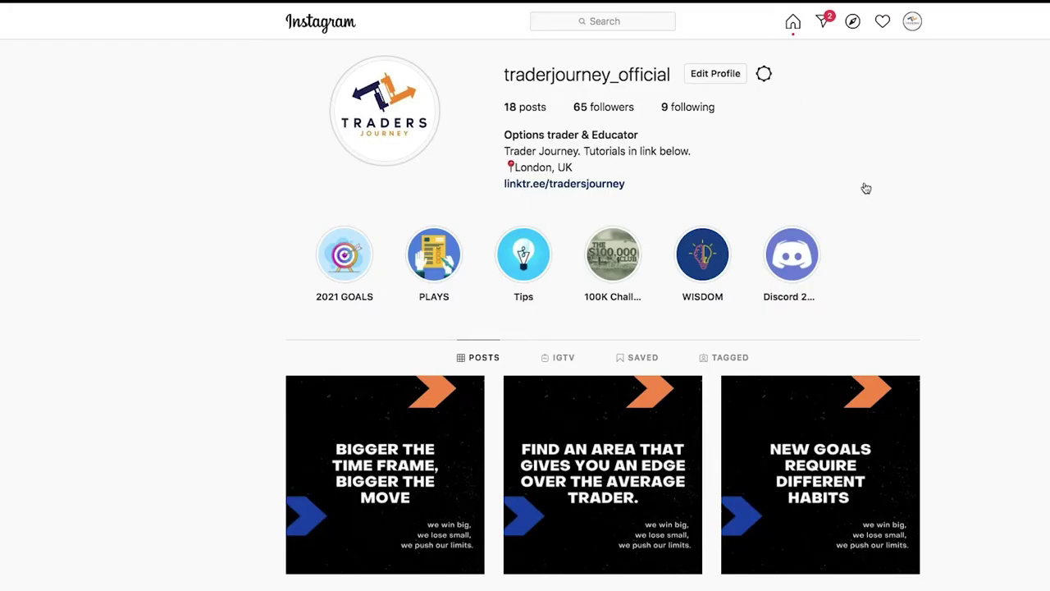
{"action": "scroll", "coordinate": [893, 197], "scroll_direction": "down", "scroll_amount": 1}
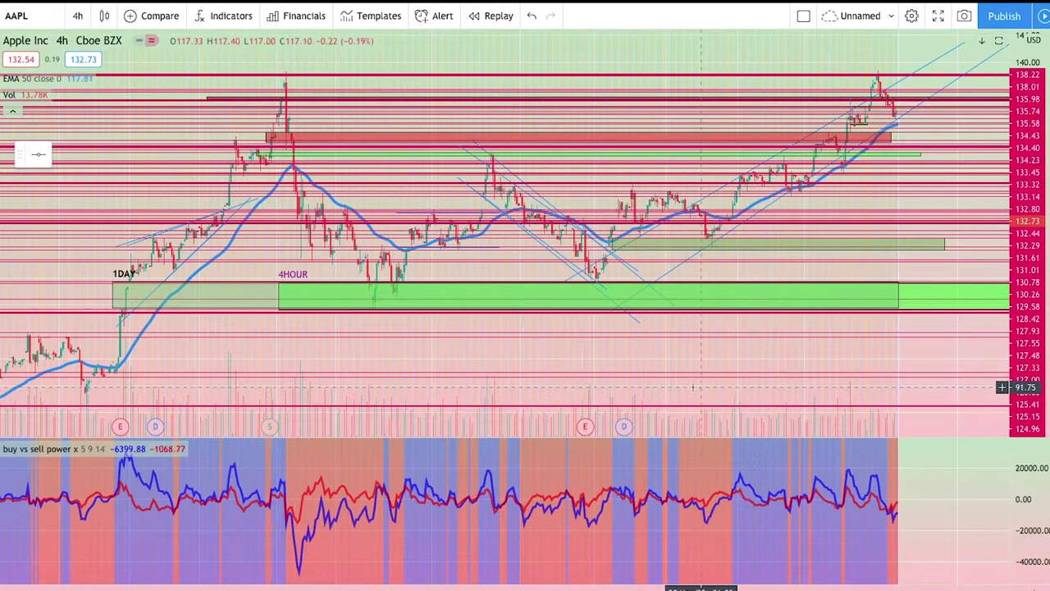
{"action": "mouse_move", "coordinate": [628, 391]}
{"action": "left_mouse_down"}
{"action": "mouse_move", "coordinate": [688, 390]}
{"action": "mouse_move", "coordinate": [642, 402]}
{"action": "left_mouse_up"}
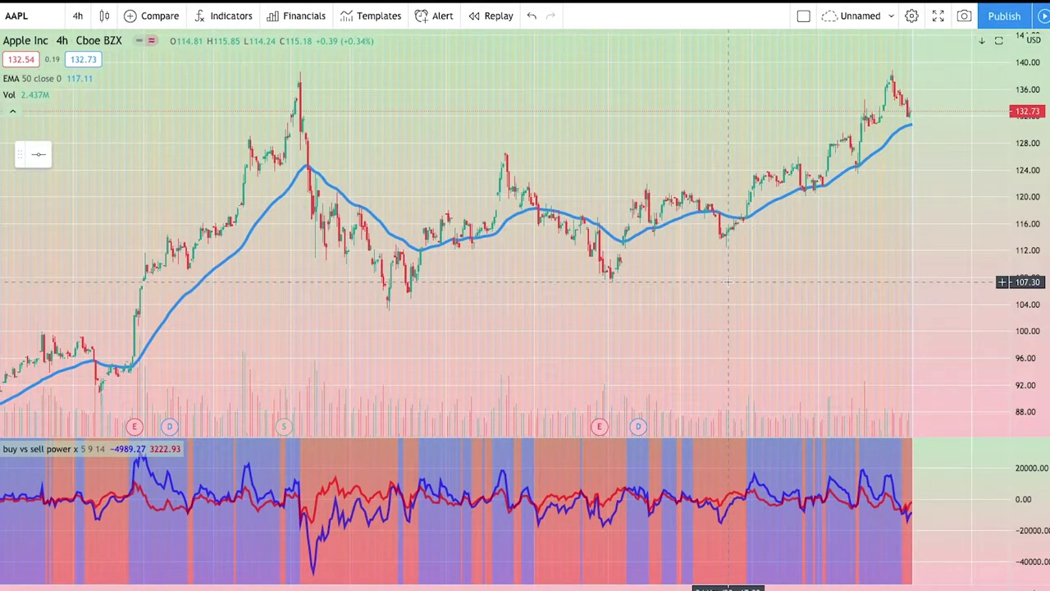
{"action": "scroll", "coordinate": [746, 297], "scroll_direction": "down", "scroll_amount": 3}
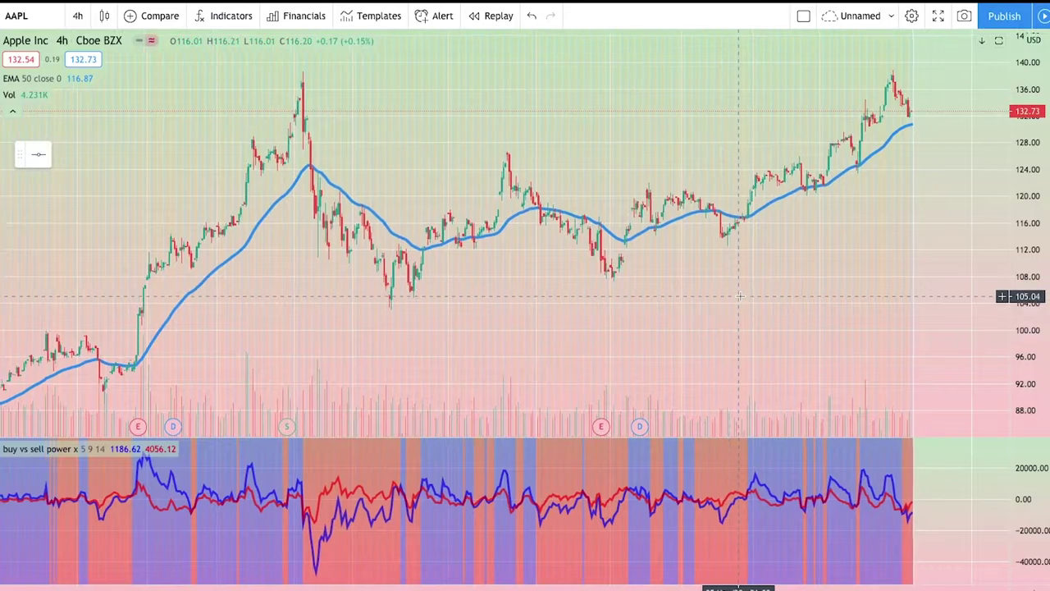
{"action": "scroll", "coordinate": [747, 298], "scroll_direction": "up", "scroll_amount": 3}
{"action": "scroll", "coordinate": [752, 322], "scroll_direction": "up", "scroll_amount": 2}
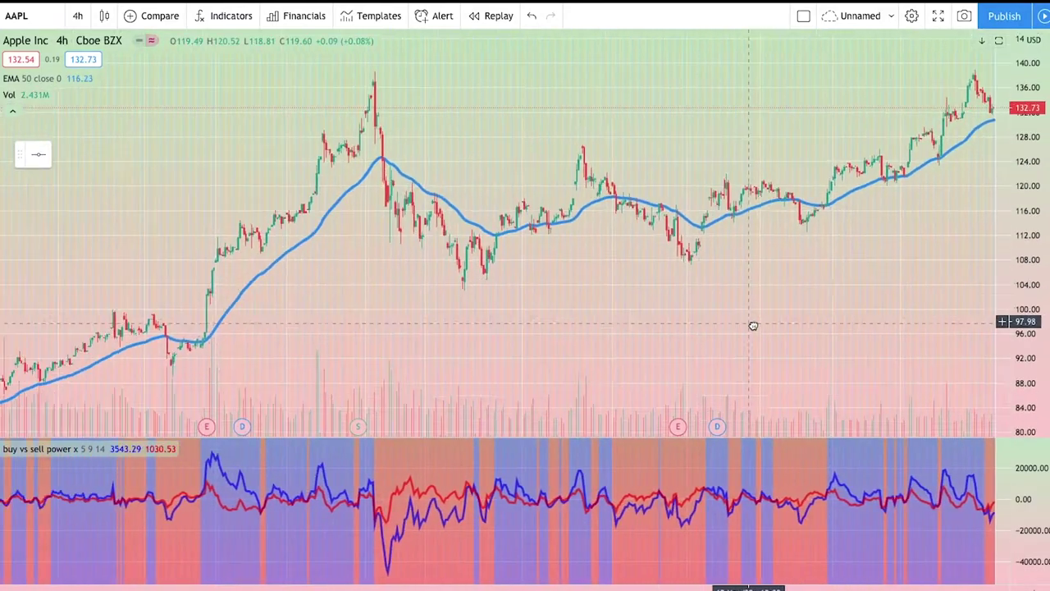
{"action": "scroll", "coordinate": [760, 322], "scroll_direction": "right", "scroll_amount": 3}
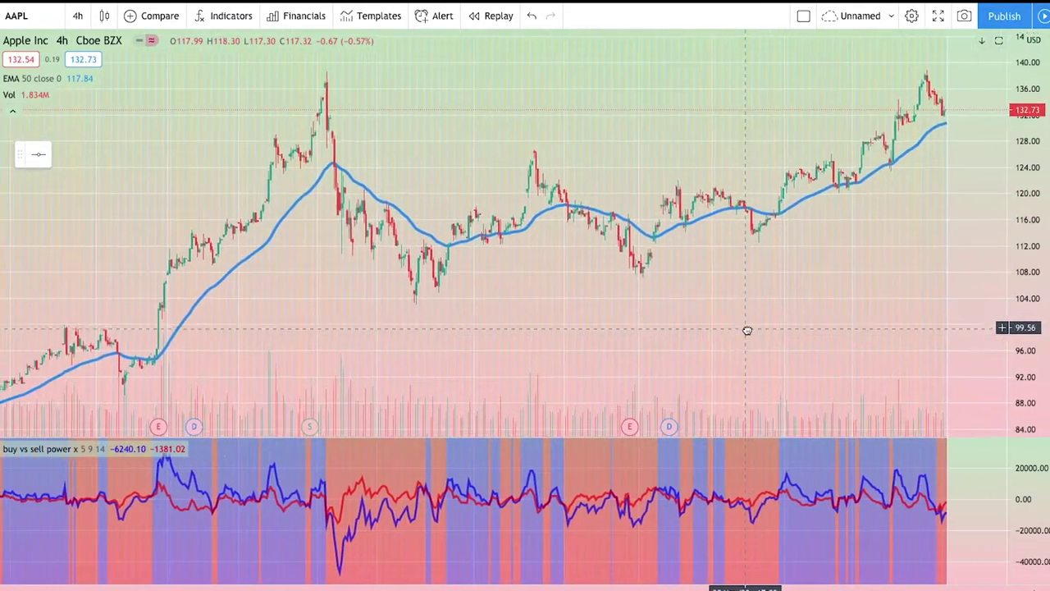
{"action": "left_click_drag", "start_coordinate": [706, 329], "coordinate": [725, 341]}
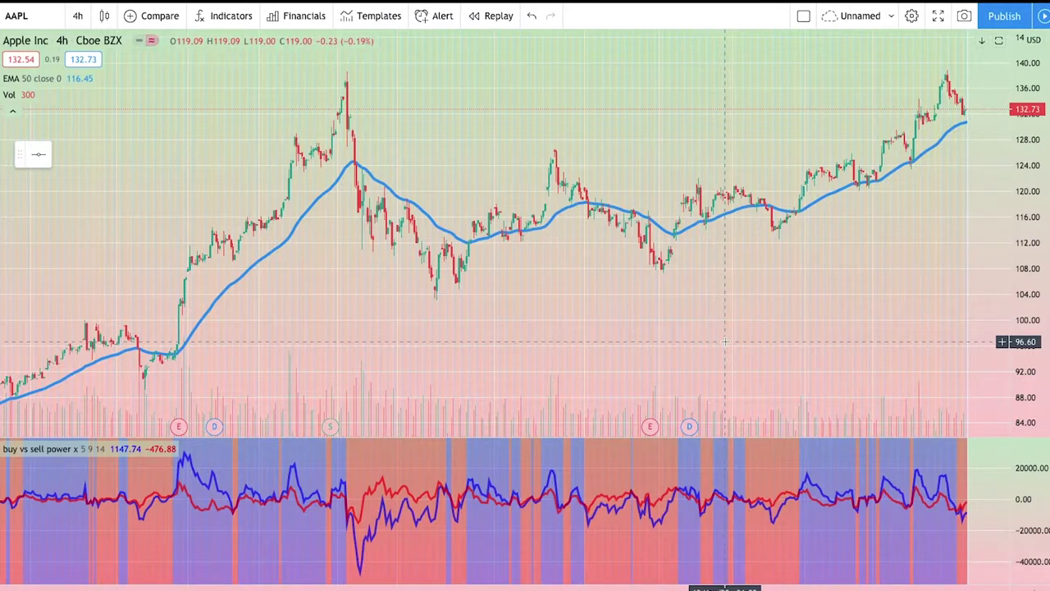
- Remove the 50-period EMA from the AAPL 4-hour chart
{"action": "right_click", "coordinate": [481, 245]}
{"action": "left_click", "coordinate": [455, 237]}
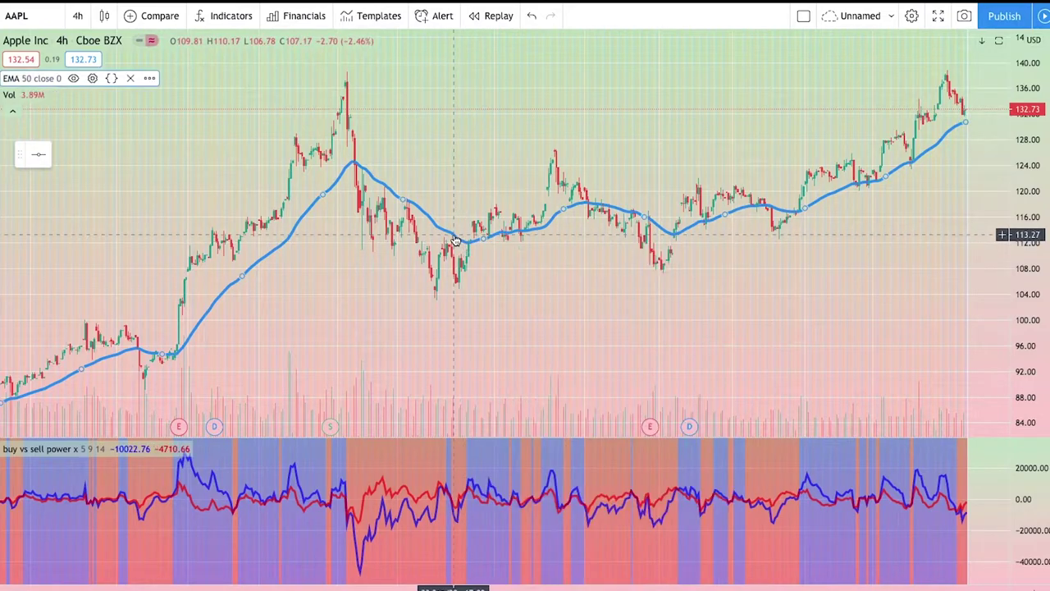
{"action": "right_click", "coordinate": [455, 237]}
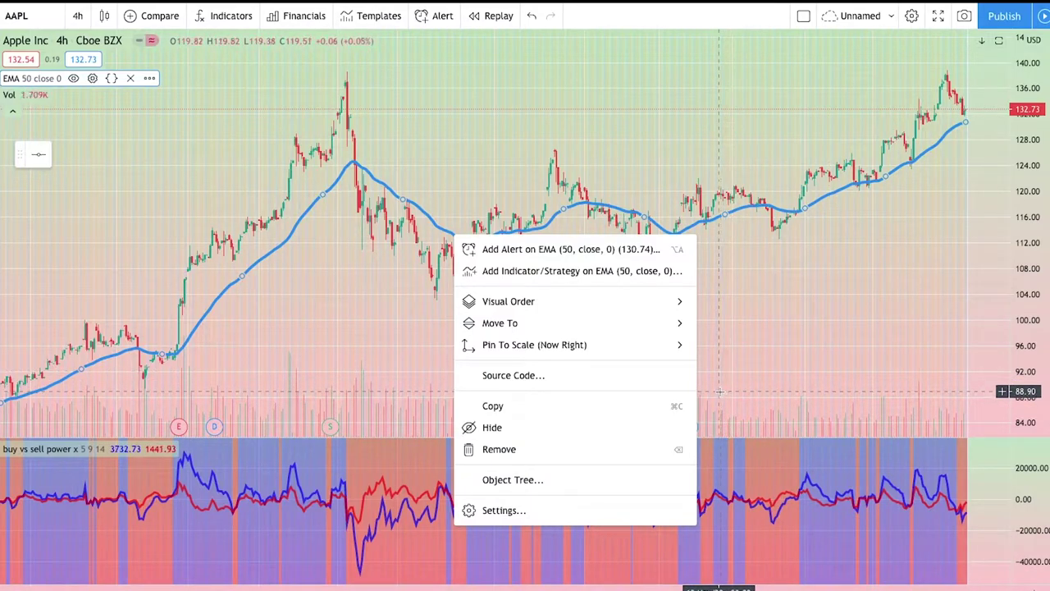
{"action": "left_click", "coordinate": [573, 449]}
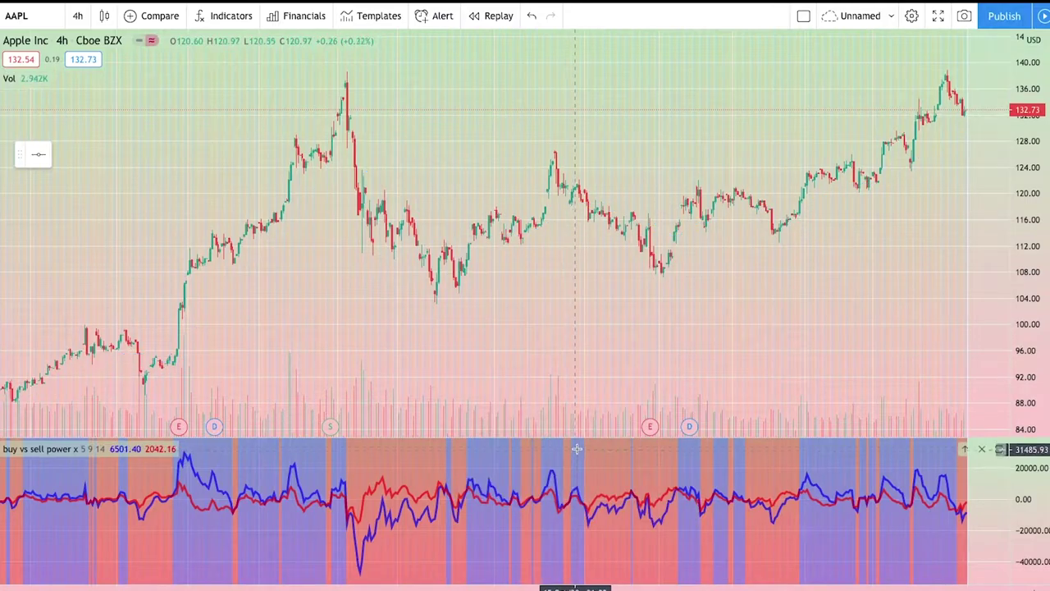
- Remove the remaining volume and buy vs sell power indicators, leaving only the price candles
{"action": "right_click", "coordinate": [657, 465]}
{"action": "left_click", "coordinate": [653, 459]}
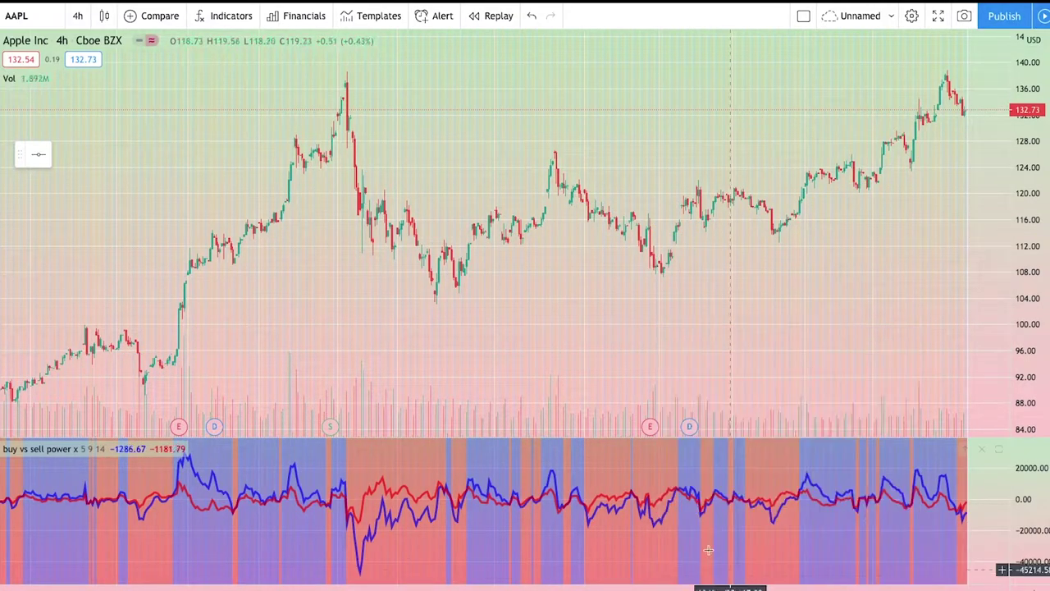
{"action": "right_click", "coordinate": [651, 457]}
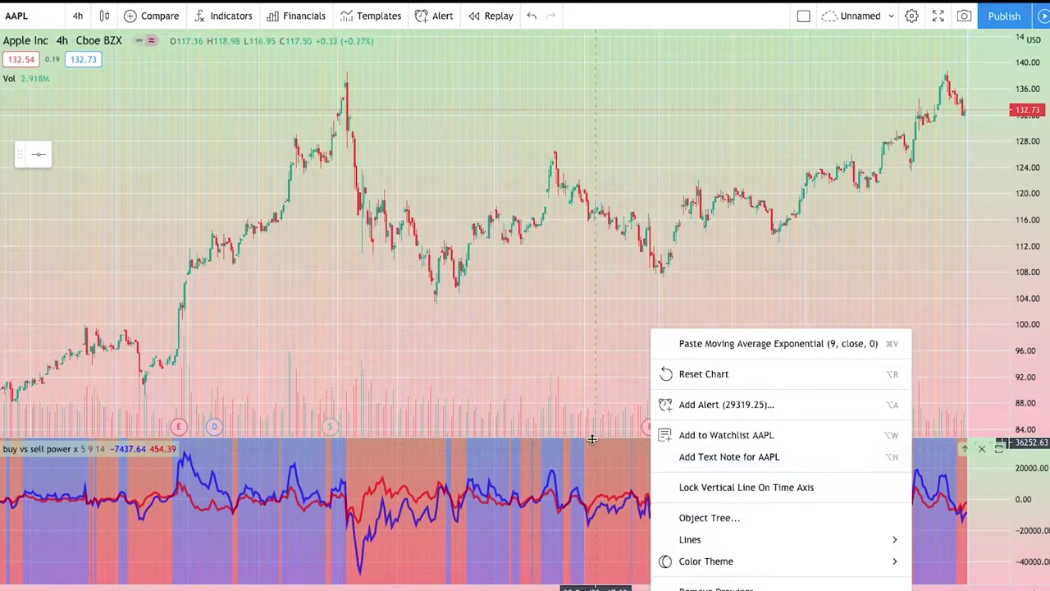
{"action": "left_click", "coordinate": [603, 465]}
{"action": "right_click", "coordinate": [555, 473]}
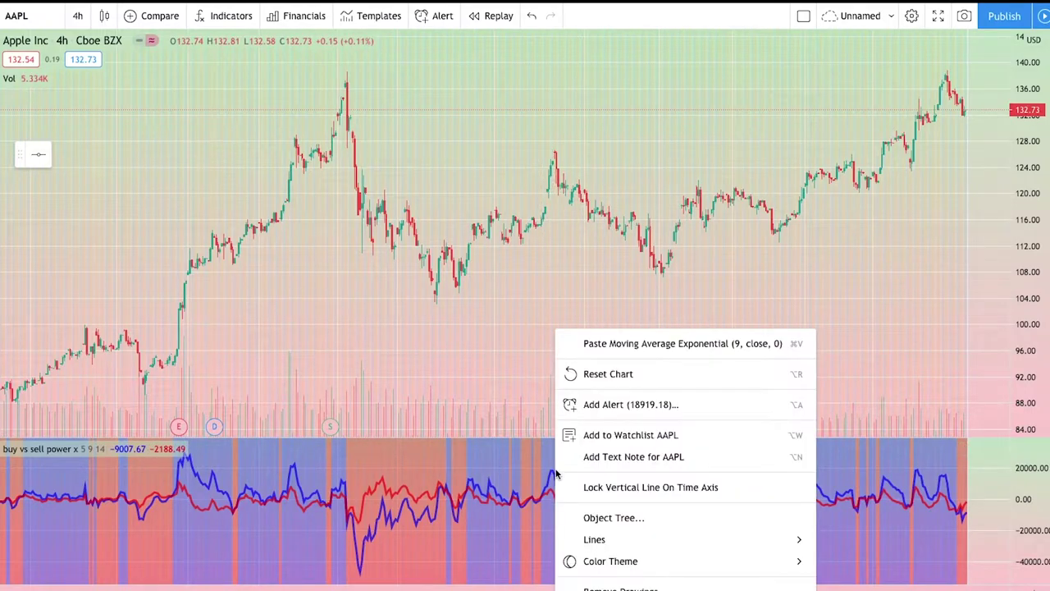
{"action": "left_click", "coordinate": [608, 565]}
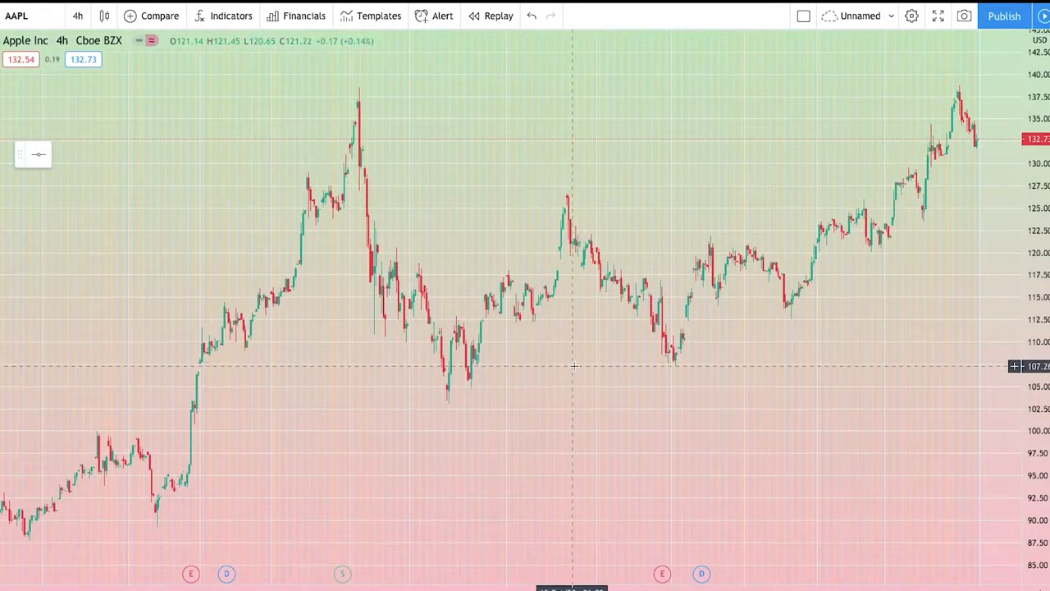
- Switch the AAPL chart to the 1 week timeframe and bring the recent candles into view
{"action": "left_click_drag", "start_coordinate": [813, 375], "coordinate": [702, 444]}
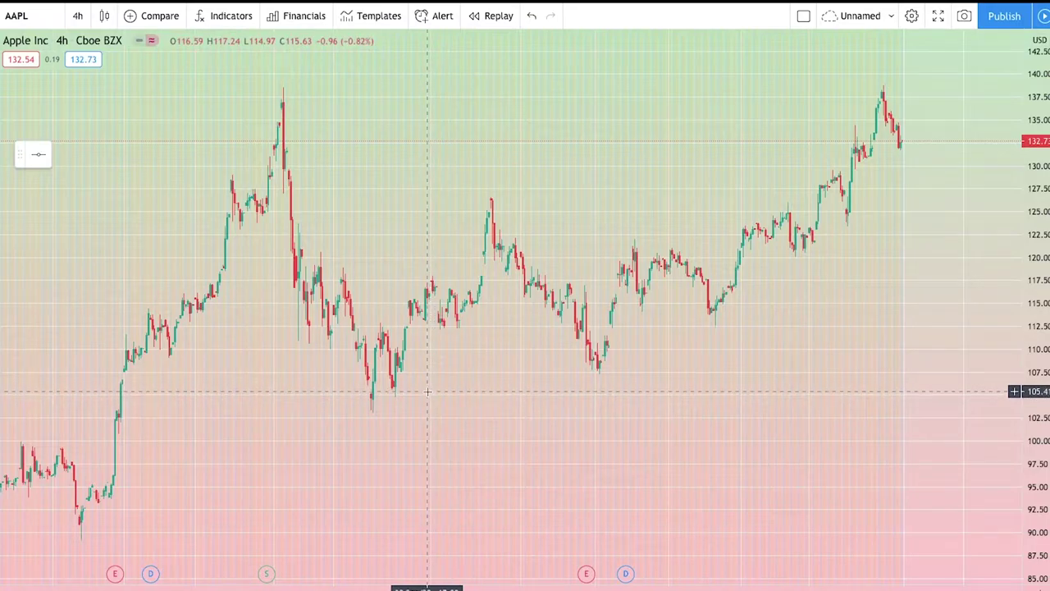
{"action": "left_click_drag", "start_coordinate": [416, 398], "coordinate": [381, 402]}
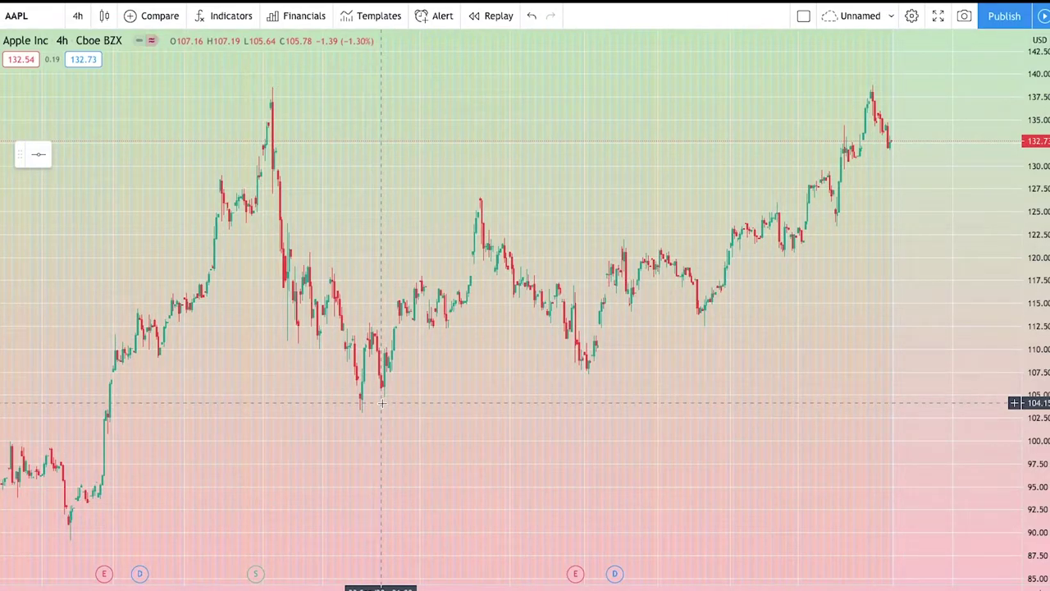
{"action": "left_click", "coordinate": [80, 18]}
{"action": "left_click", "coordinate": [122, 464]}
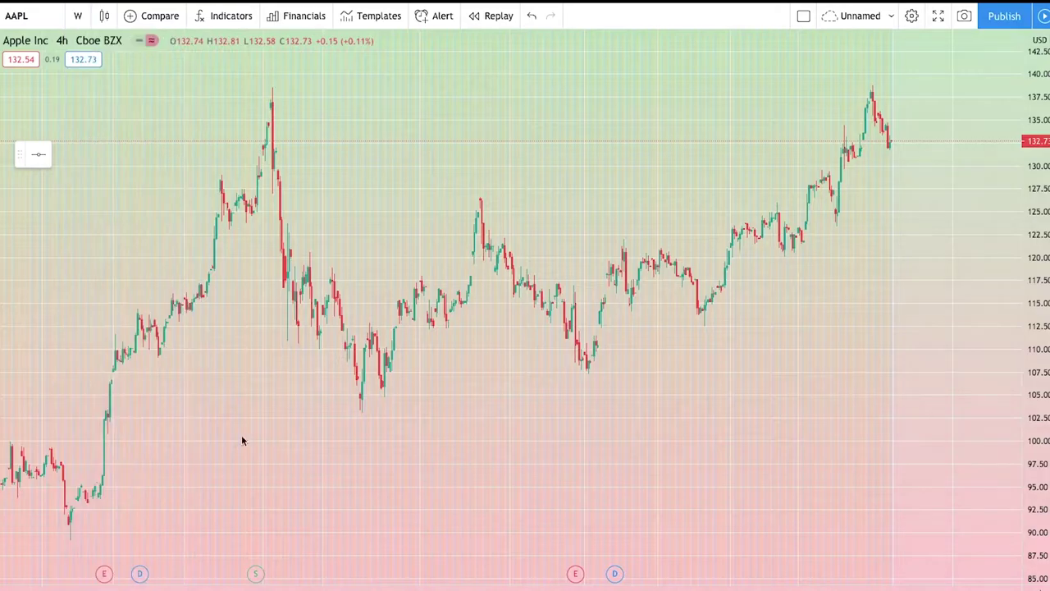
{"action": "scroll", "coordinate": [584, 320], "scroll_direction": "up", "scroll_amount": 5}
{"action": "left_click_drag", "start_coordinate": [584, 320], "coordinate": [774, 333]}
{"action": "scroll", "coordinate": [710, 290], "scroll_direction": "up", "scroll_amount": 5}
{"action": "scroll", "coordinate": [685, 311], "scroll_direction": "up", "scroll_amount": 1}
{"action": "scroll", "coordinate": [755, 335], "scroll_direction": "up", "scroll_amount": 2}
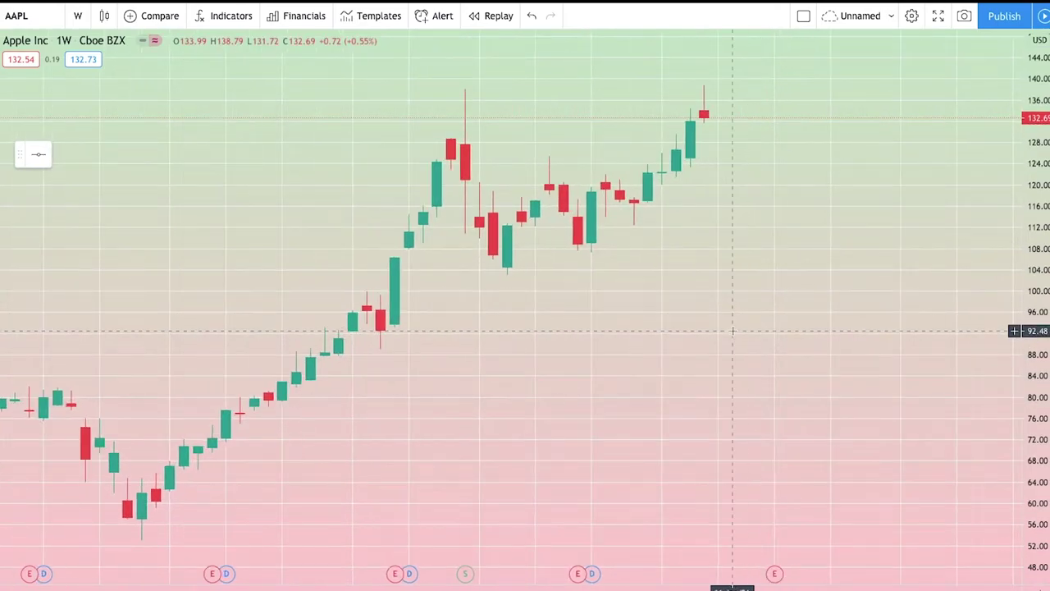
- Draw horizontal lines at 138.12 on the first peak's high and at 103.09 on the following pullback's low
{"action": "left_click", "coordinate": [38, 157]}
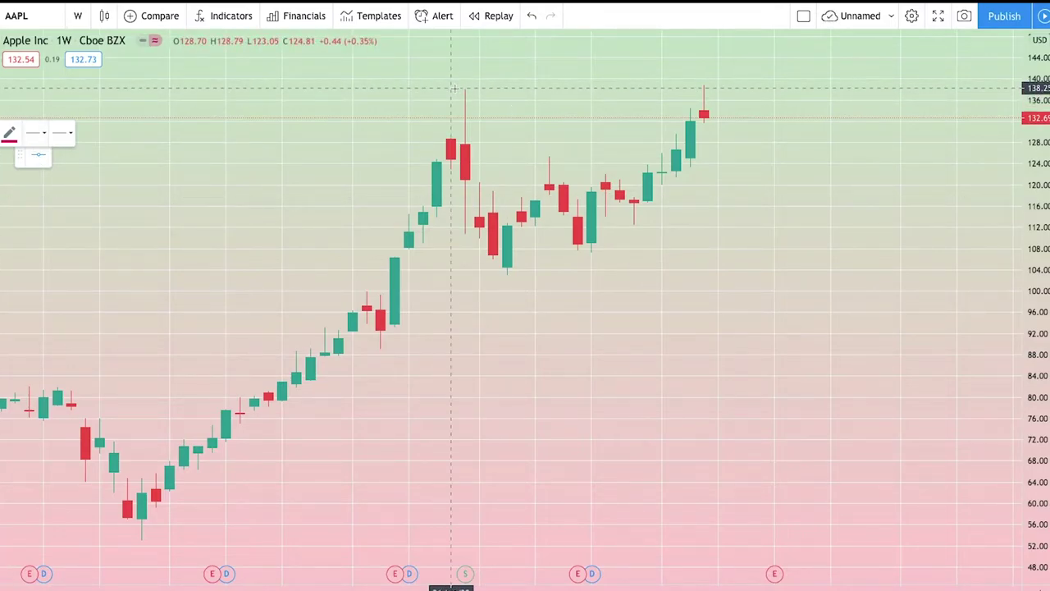
{"action": "left_click", "coordinate": [509, 88]}
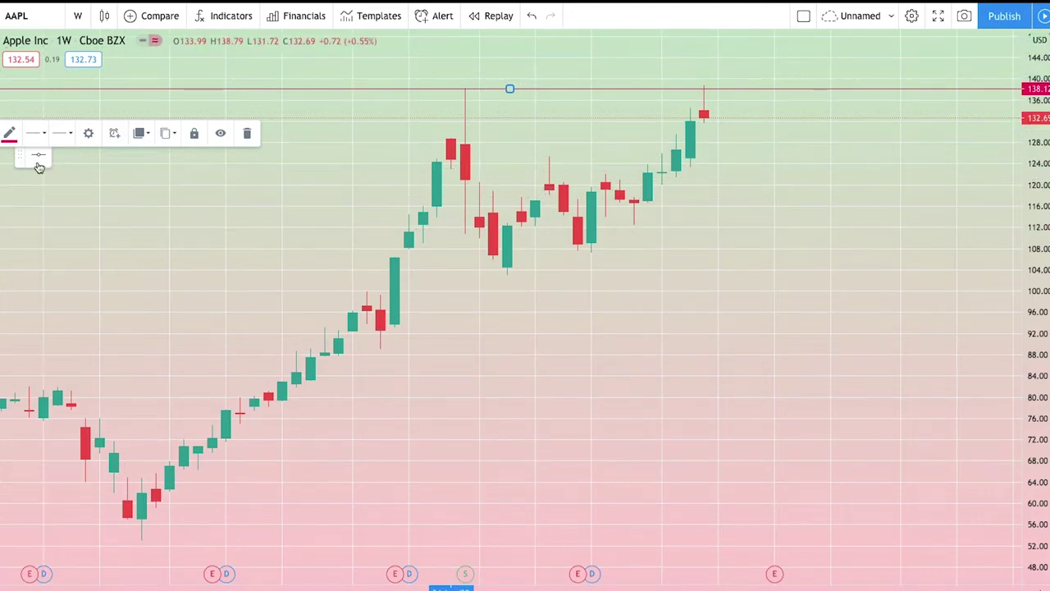
{"action": "left_click", "coordinate": [534, 274]}
- Draw a horizontal line at 120.48 through the weekly candles between the upper and lower levels
{"action": "scroll", "coordinate": [776, 410], "scroll_direction": "up", "scroll_amount": 3}
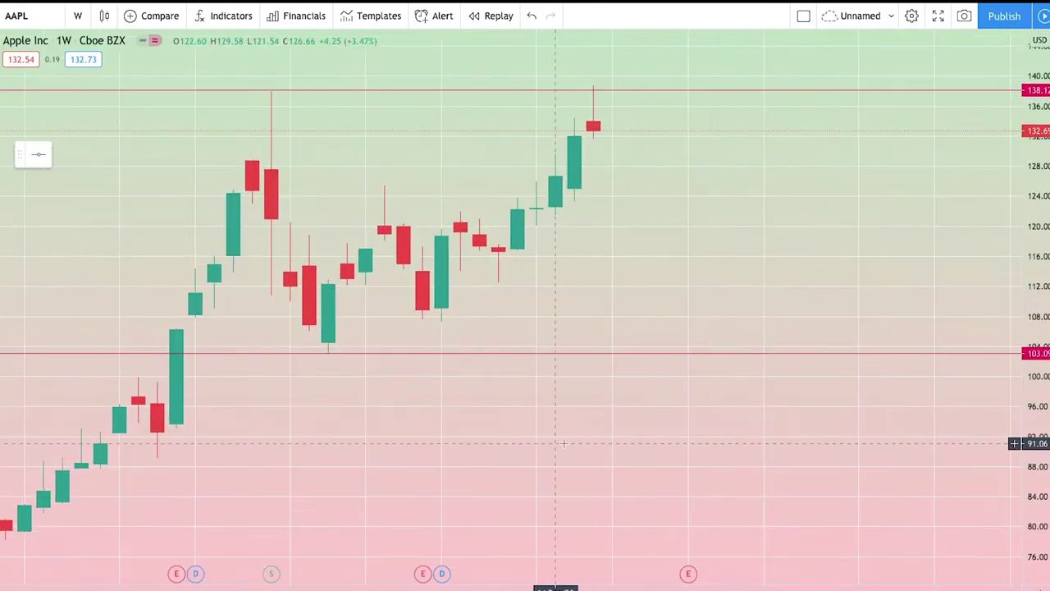
{"action": "left_click_drag", "start_coordinate": [563, 443], "coordinate": [779, 402]}
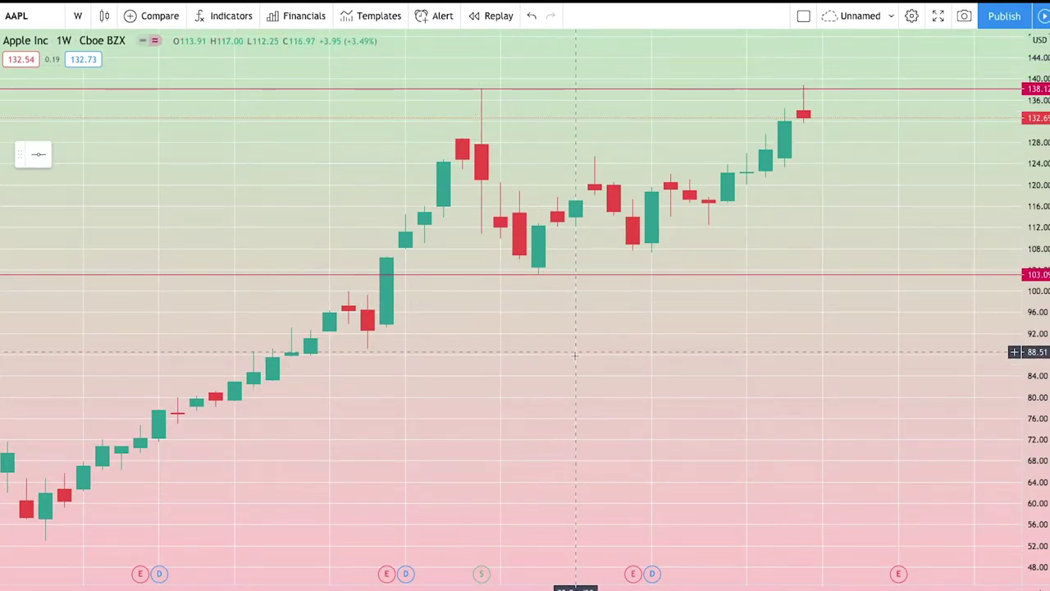
{"action": "scroll", "coordinate": [575, 356], "scroll_direction": "down", "scroll_amount": 2}
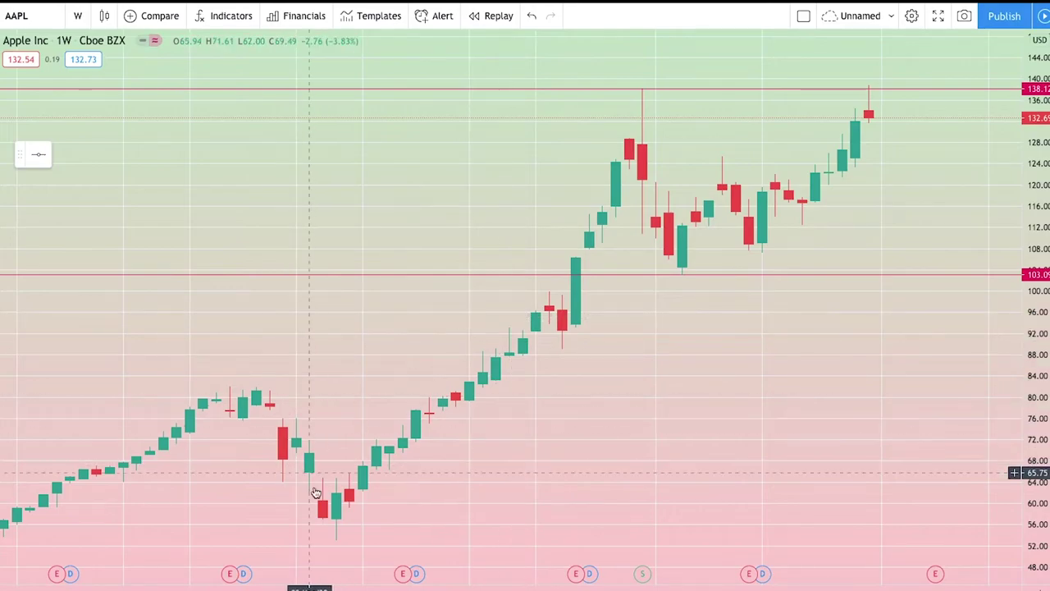
{"action": "scroll", "coordinate": [678, 403], "scroll_direction": "right", "scroll_amount": 4}
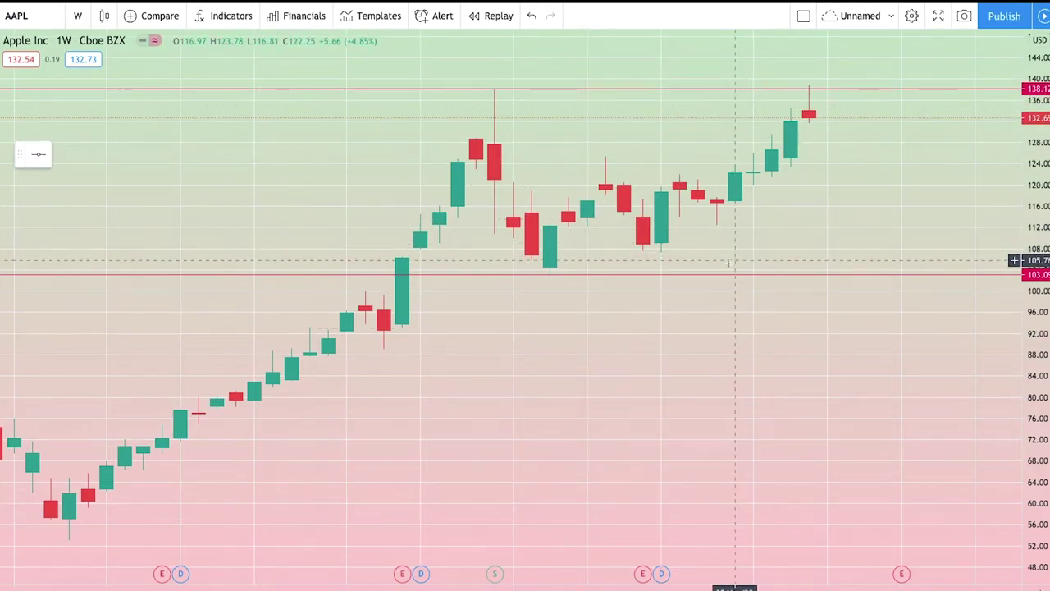
{"action": "left_click_drag", "start_coordinate": [678, 242], "coordinate": [632, 241]}
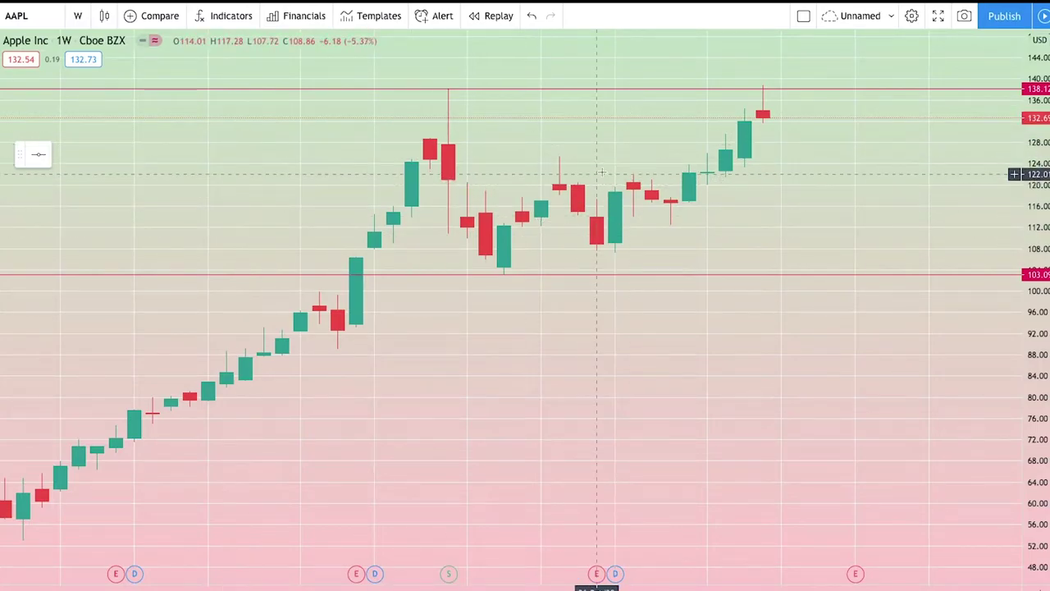
{"action": "left_click", "coordinate": [39, 155]}
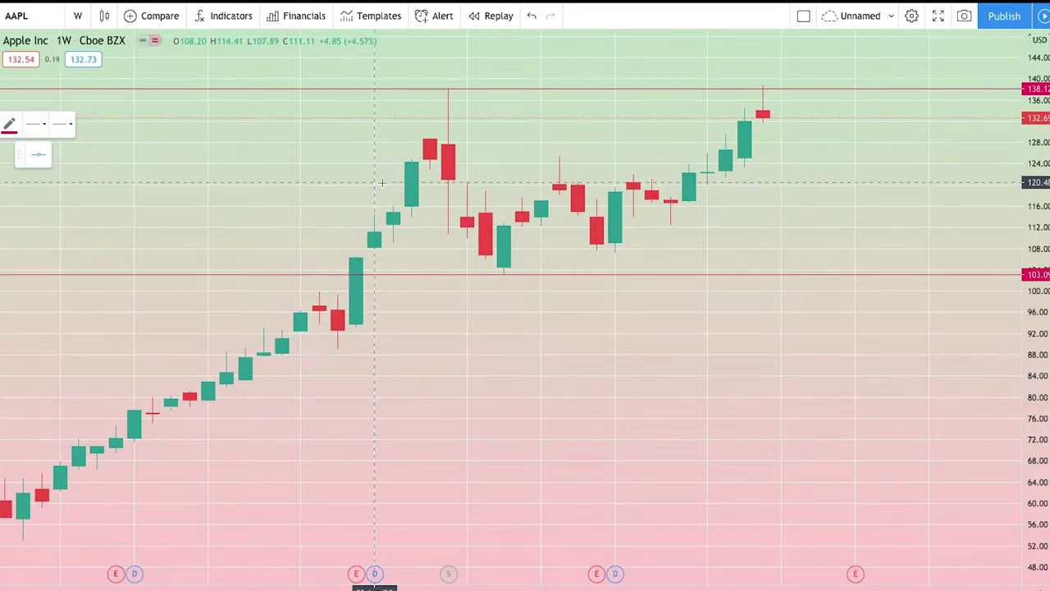
{"action": "left_click", "coordinate": [509, 182]}
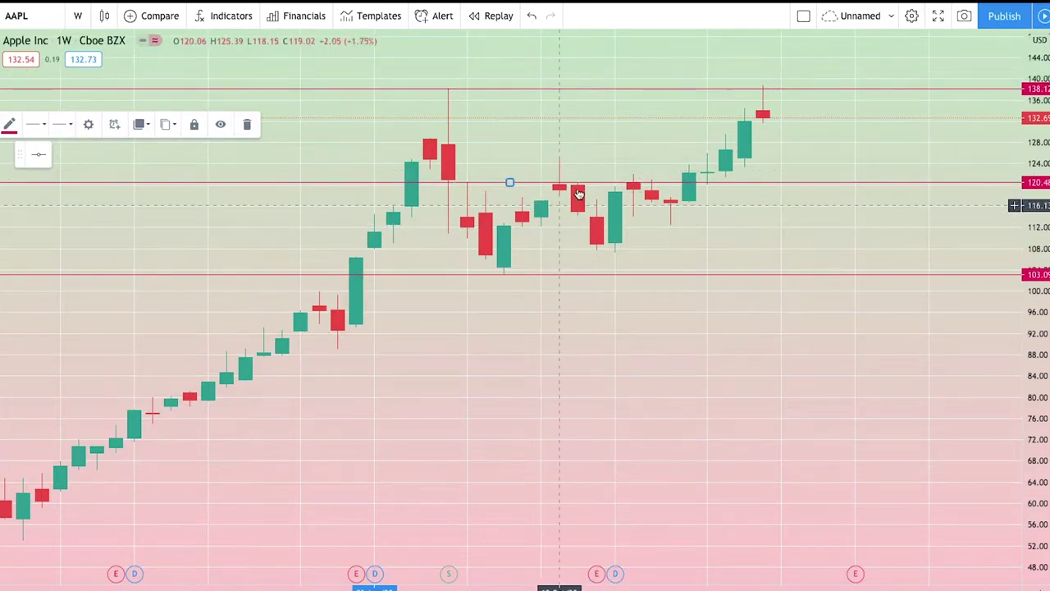
- Switch the chart to the 1 day timeframe and frame the recent candles around the drawn levels
{"action": "scroll", "coordinate": [517, 194], "scroll_direction": "up", "scroll_amount": 1}
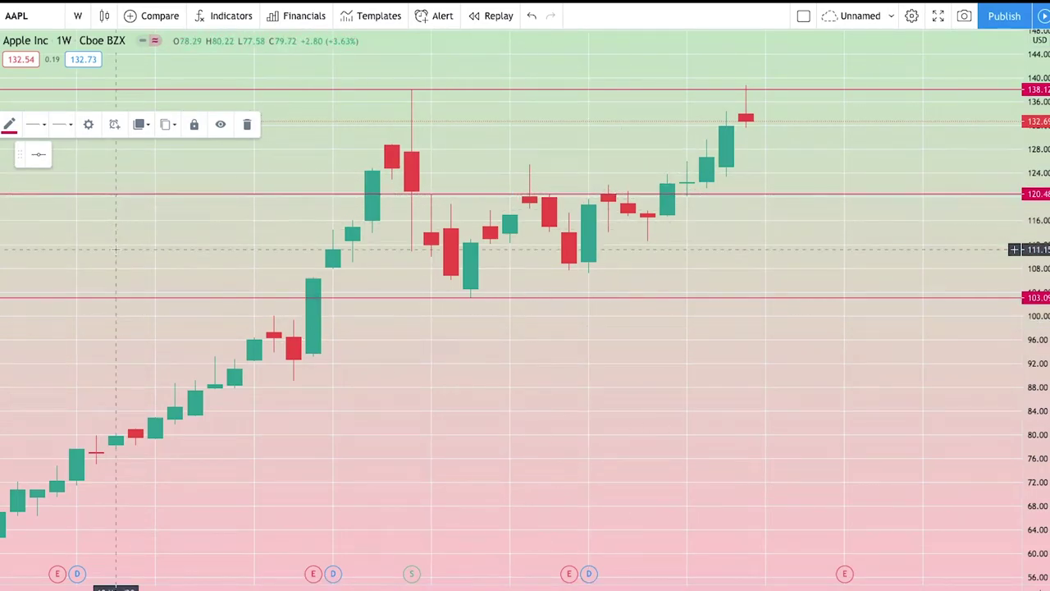
{"action": "left_click", "coordinate": [78, 16]}
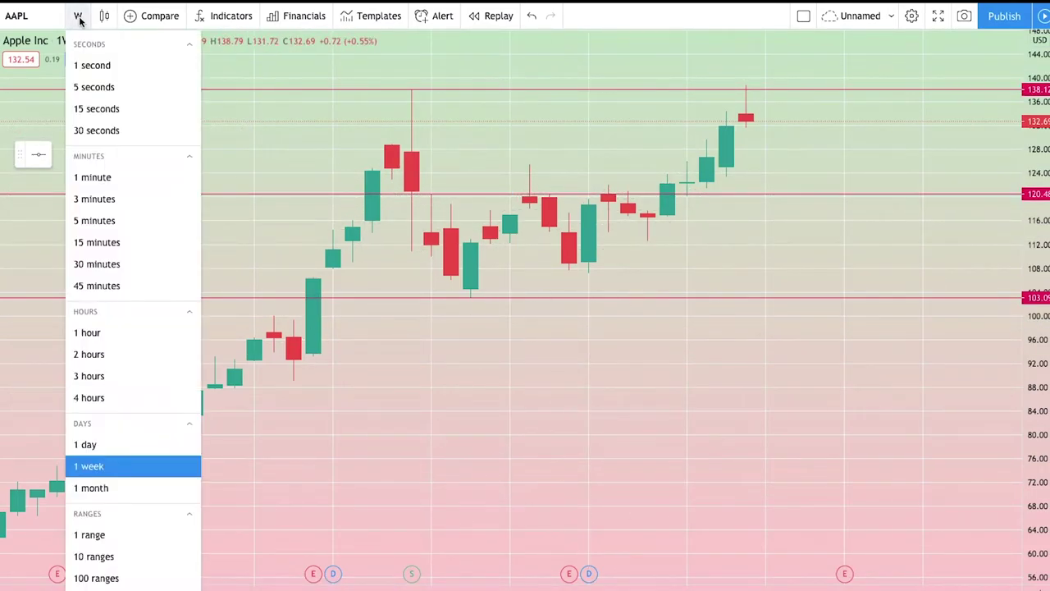
{"action": "left_click", "coordinate": [90, 444]}
{"action": "scroll", "coordinate": [738, 432], "scroll_direction": "down", "scroll_amount": 5}
{"action": "left_click_drag", "start_coordinate": [808, 435], "coordinate": [641, 467]}
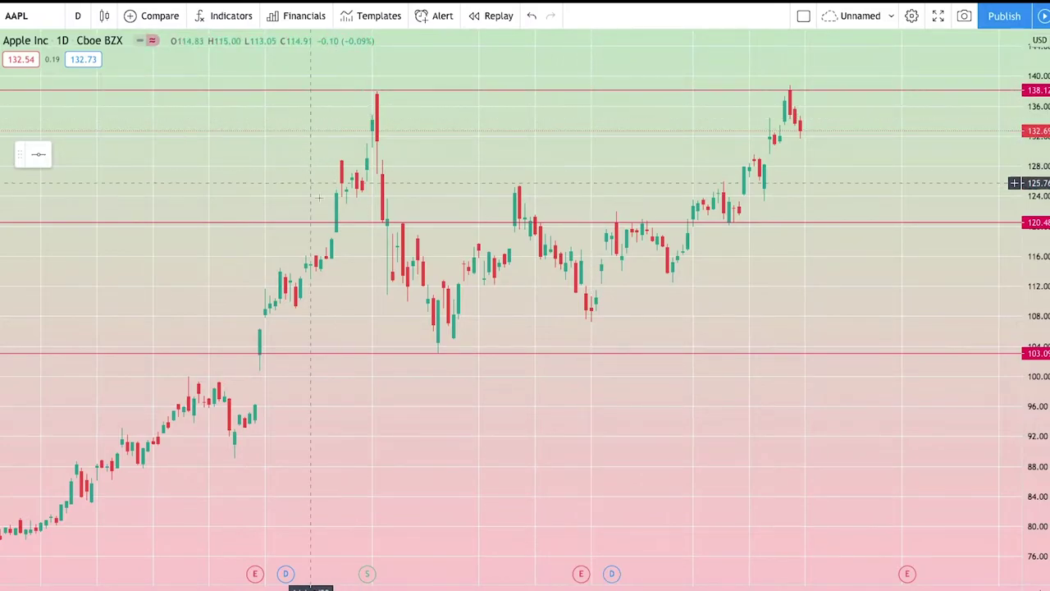
- Draw a horizontal line at 134.79 just below the top level on the daily chart
{"action": "left_click_drag", "start_coordinate": [831, 86], "coordinate": [786, 90]}
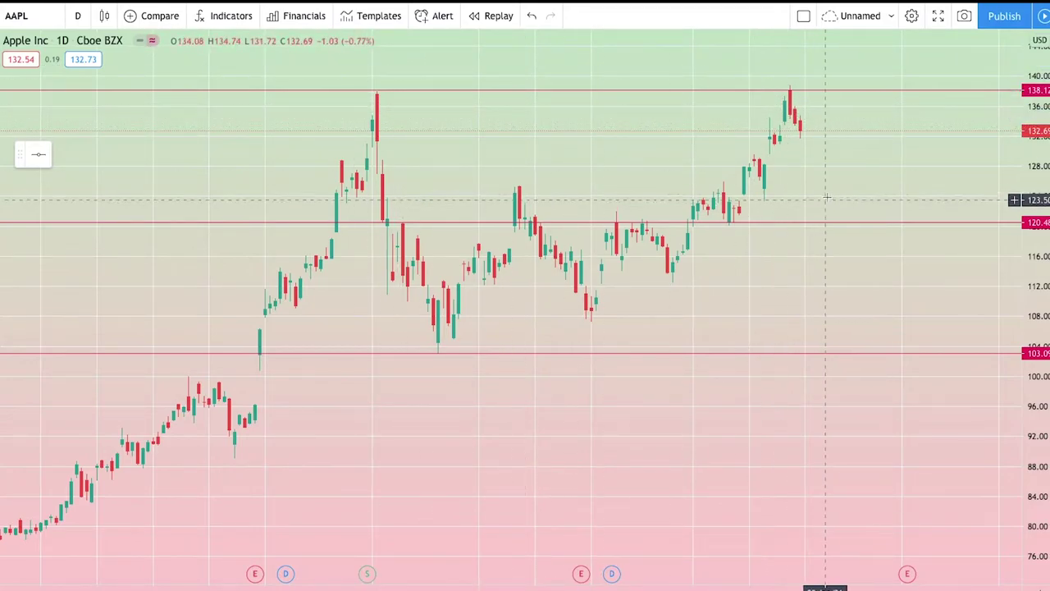
{"action": "left_click", "coordinate": [45, 158]}
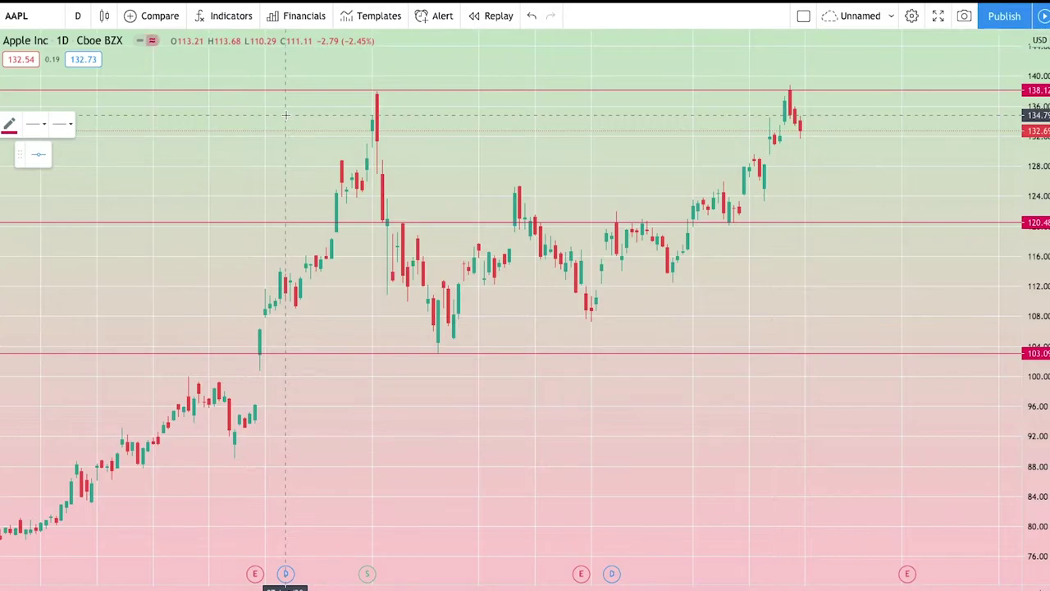
{"action": "left_click", "coordinate": [285, 115]}
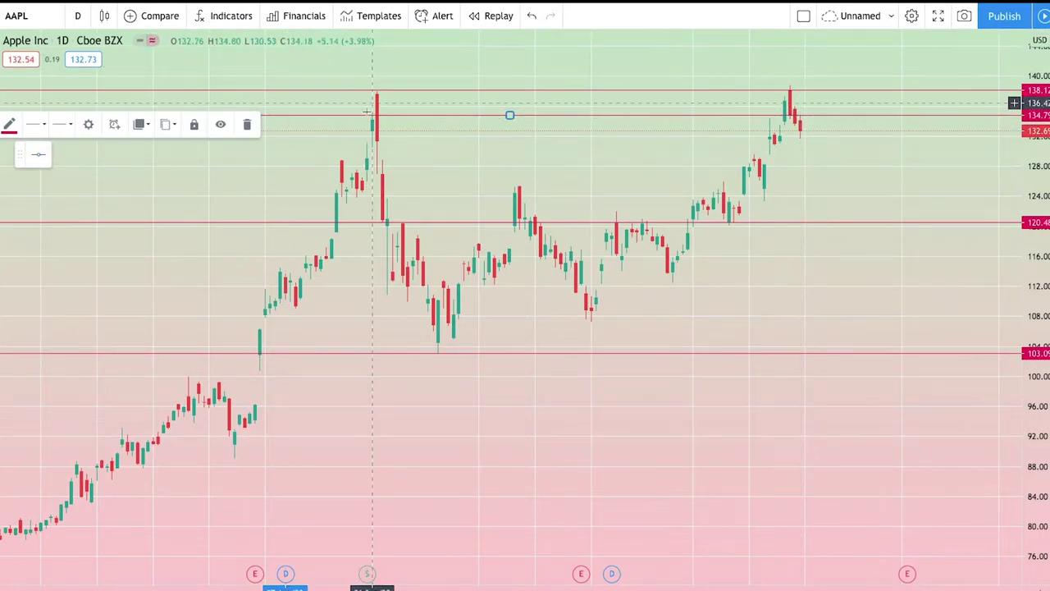
- Draw a horizontal line at 138.87 on the most recent peak's high in the daily chart
{"action": "scroll", "coordinate": [571, 139], "scroll_direction": "down", "scroll_amount": 1}
{"action": "scroll", "coordinate": [571, 139], "scroll_direction": "down", "scroll_amount": 5}
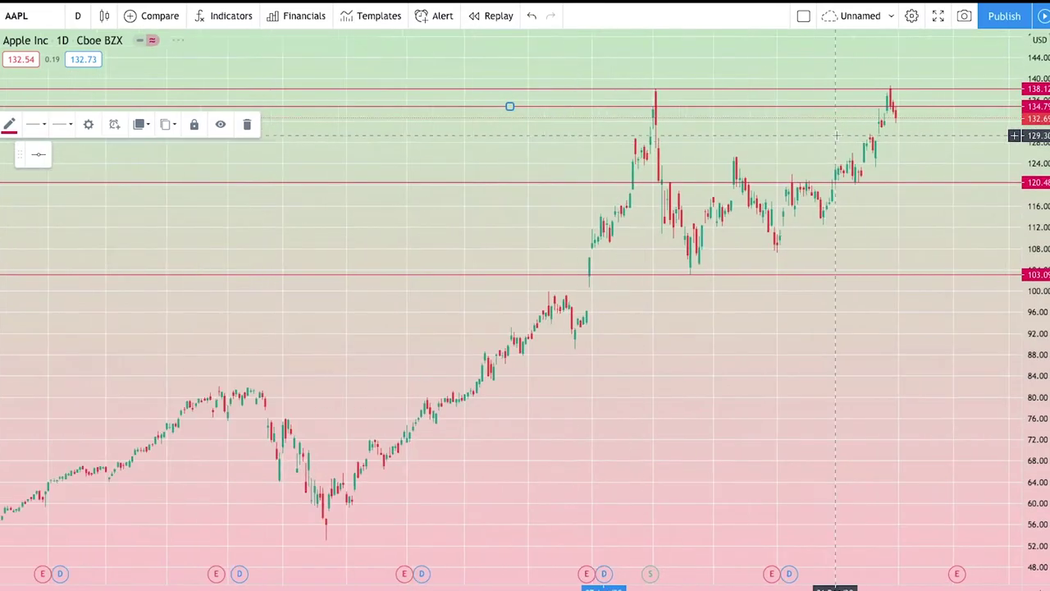
{"action": "scroll", "coordinate": [801, 136], "scroll_direction": "up", "scroll_amount": 5}
{"action": "left_click_drag", "start_coordinate": [853, 122], "coordinate": [806, 87]}
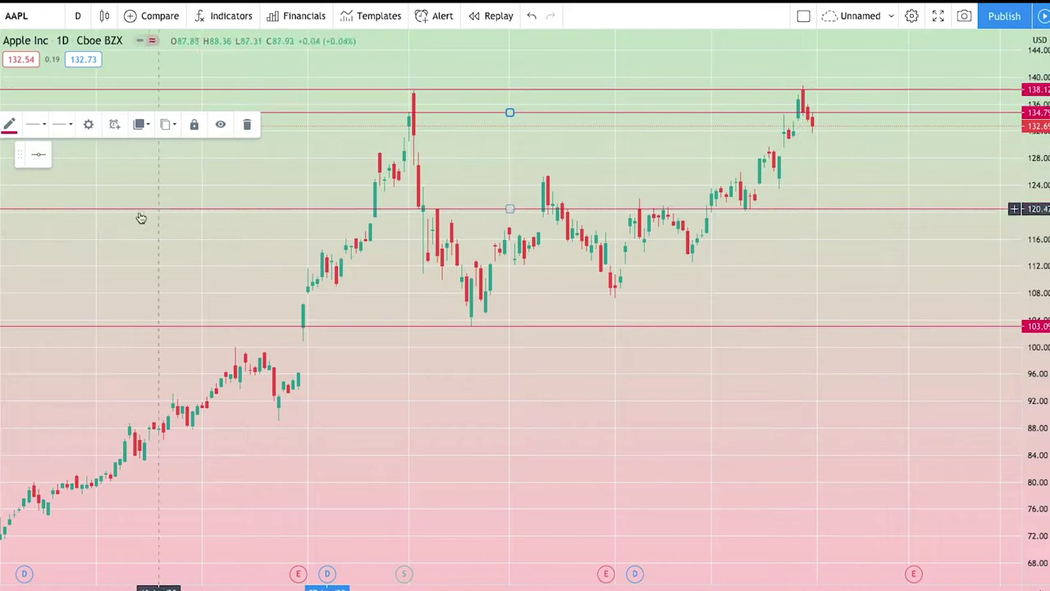
{"action": "left_click", "coordinate": [43, 157]}
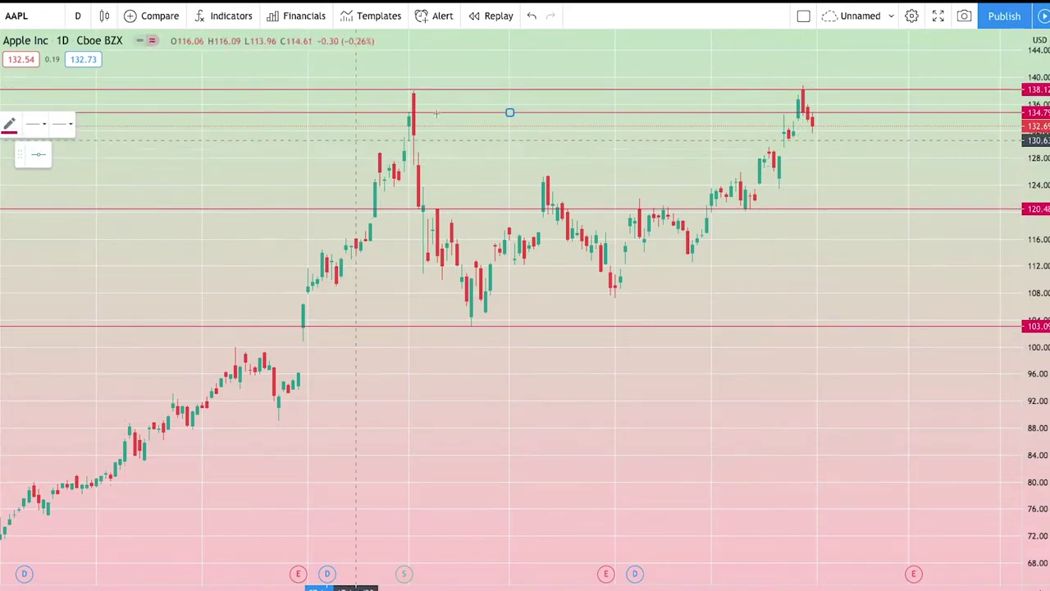
{"action": "left_click", "coordinate": [812, 85]}
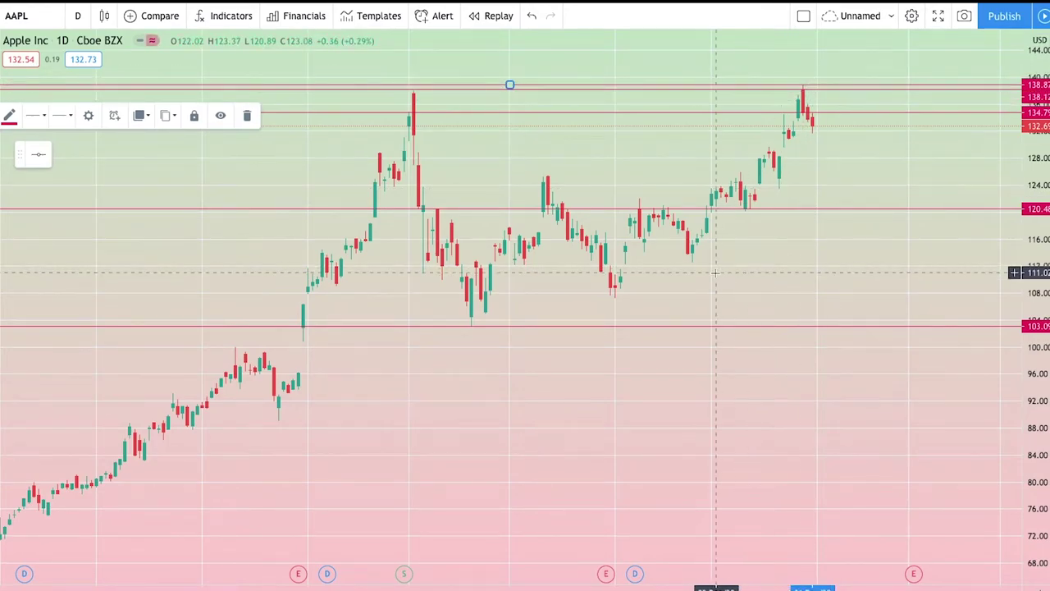
- Draw a horizontal line at 112.16 through the daily pullback lows between the 120.48 and 103.09 levels
{"action": "left_click", "coordinate": [36, 159]}
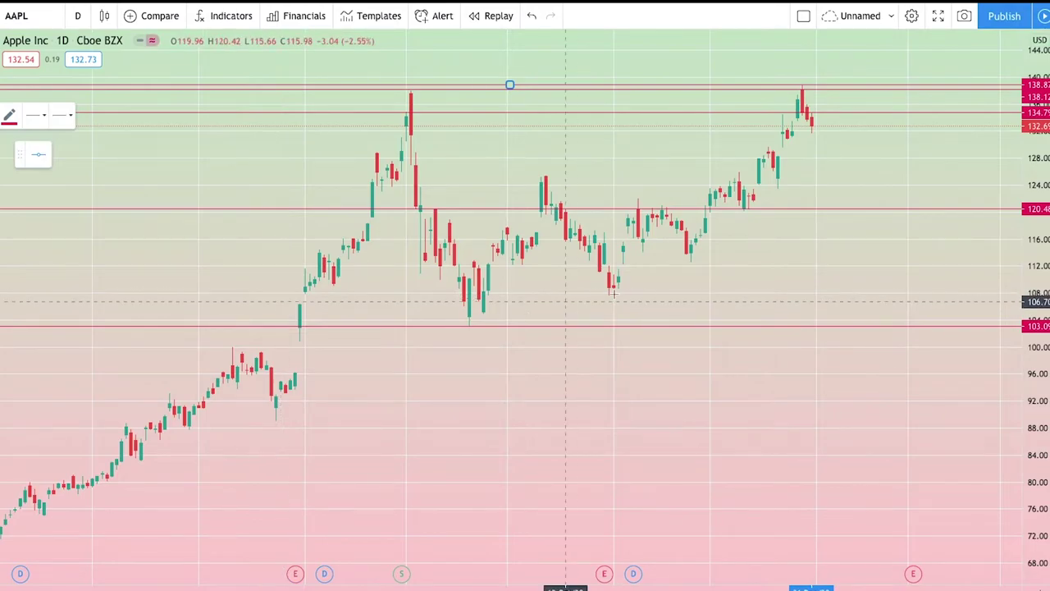
{"action": "scroll", "coordinate": [671, 313], "scroll_direction": "down", "scroll_amount": 3}
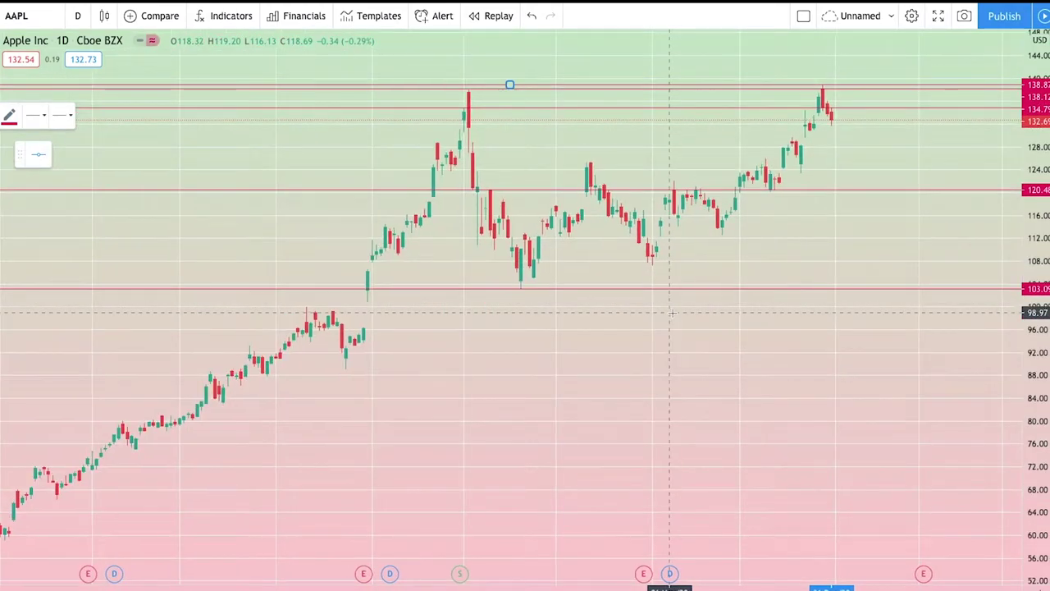
{"action": "scroll", "coordinate": [671, 312], "scroll_direction": "up", "scroll_amount": 1}
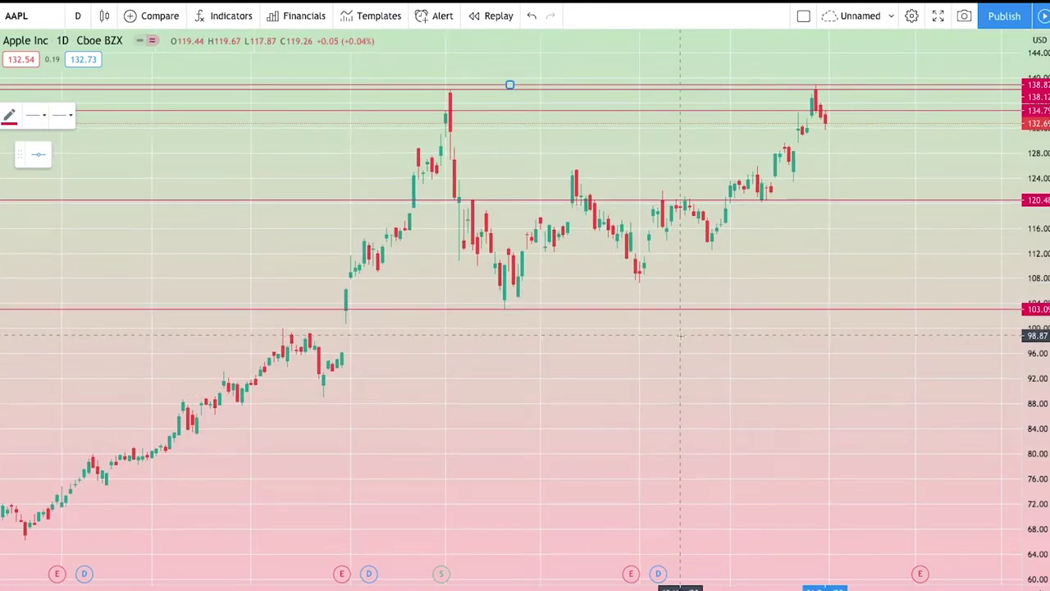
{"action": "scroll", "coordinate": [680, 338], "scroll_direction": "up", "scroll_amount": 1}
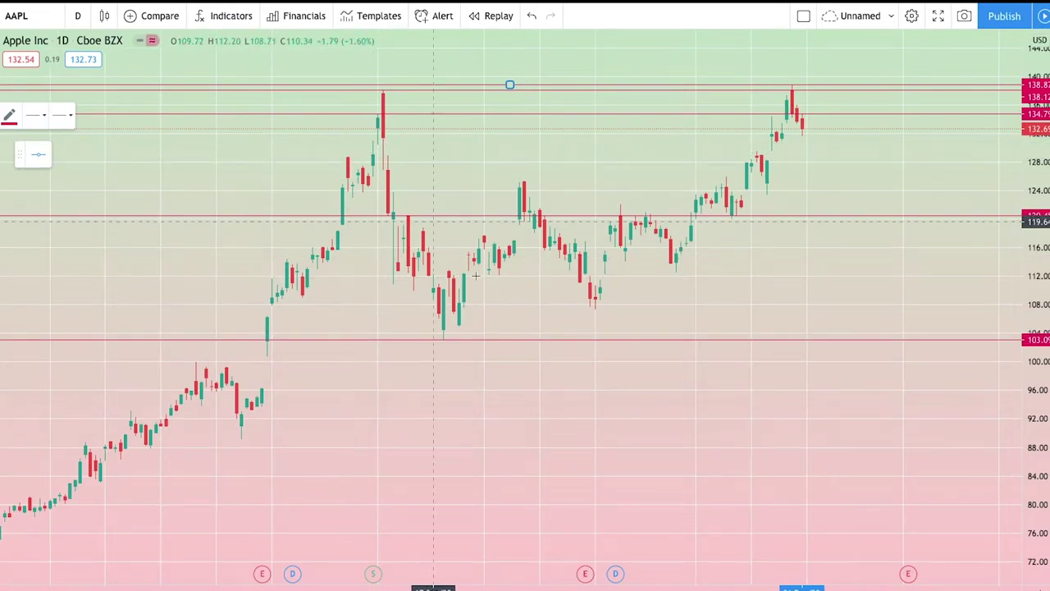
{"action": "scroll", "coordinate": [628, 277], "scroll_direction": "down", "scroll_amount": 2}
{"action": "scroll", "coordinate": [630, 281], "scroll_direction": "up", "scroll_amount": 1}
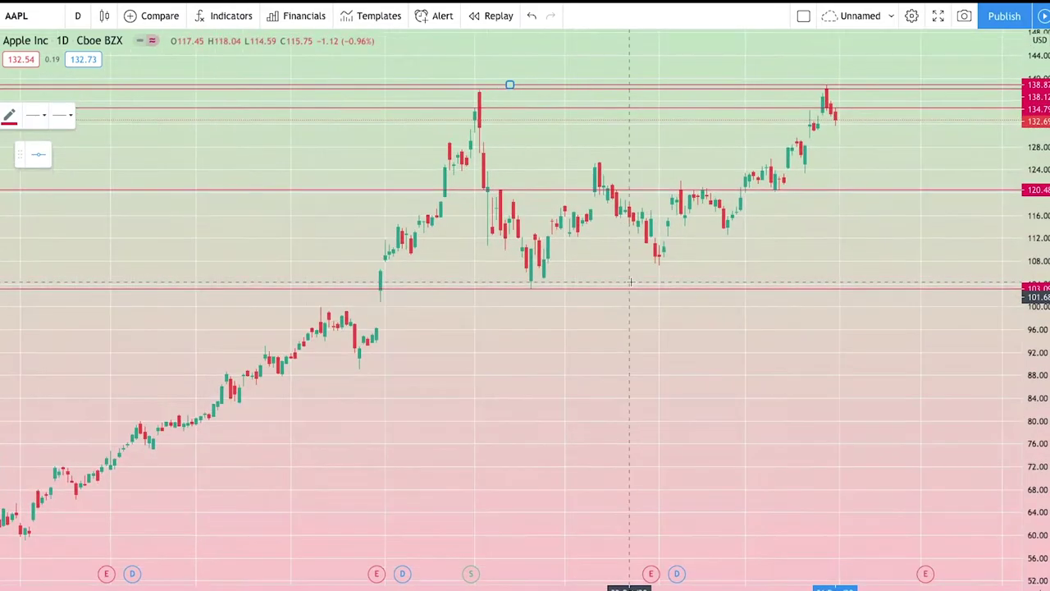
{"action": "left_click", "coordinate": [587, 237]}
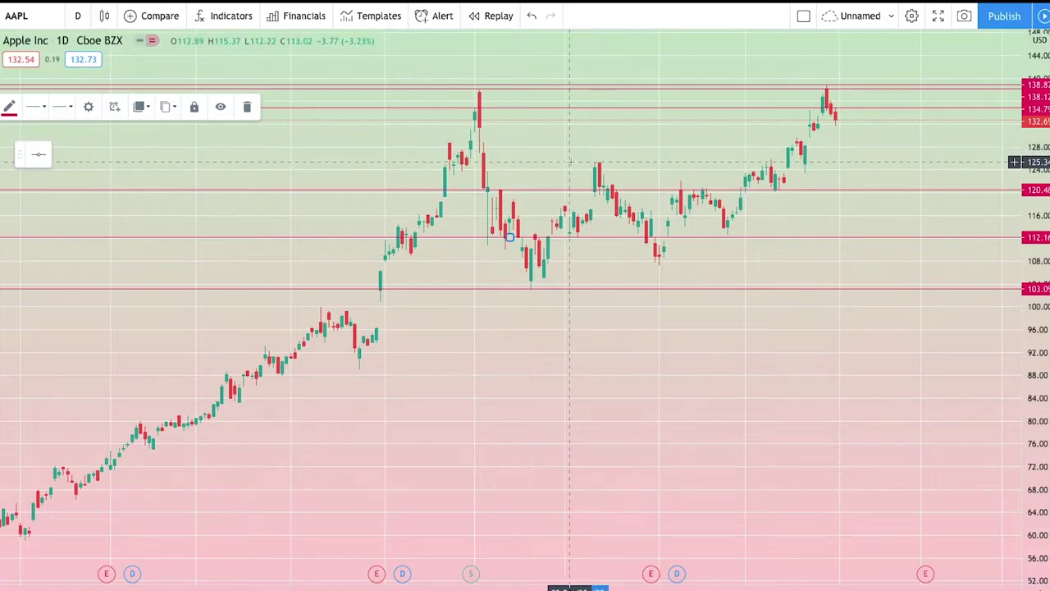
- Draw a horizontal line at 125.22 on the high of the middle daily peak
{"action": "left_click", "coordinate": [36, 155]}
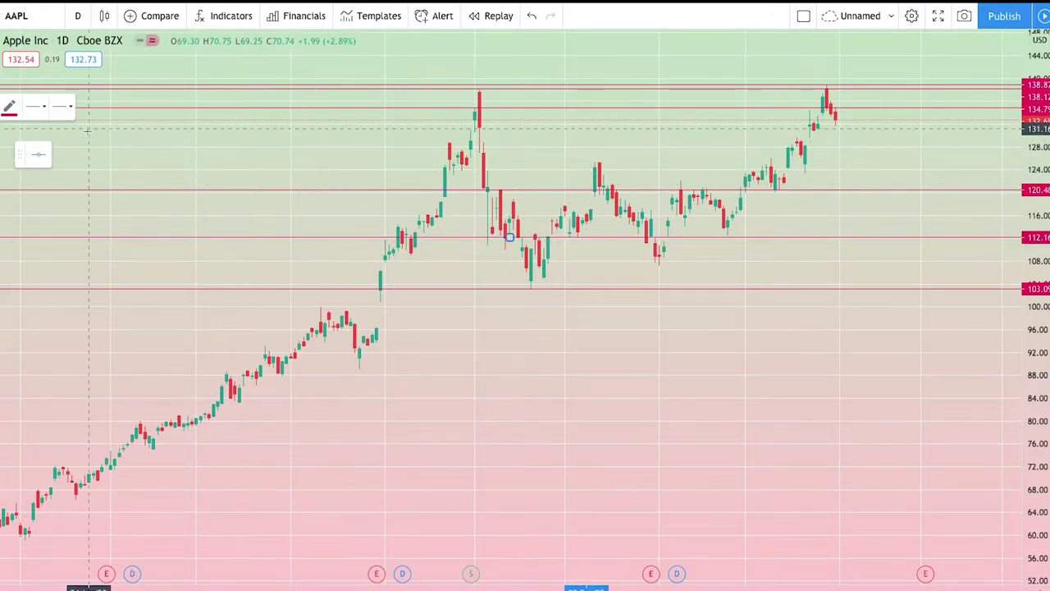
{"action": "left_click", "coordinate": [419, 162]}
{"action": "scroll", "coordinate": [738, 374], "scroll_direction": "up", "scroll_amount": 3}
{"action": "left_click_drag", "start_coordinate": [736, 374], "coordinate": [631, 414]}
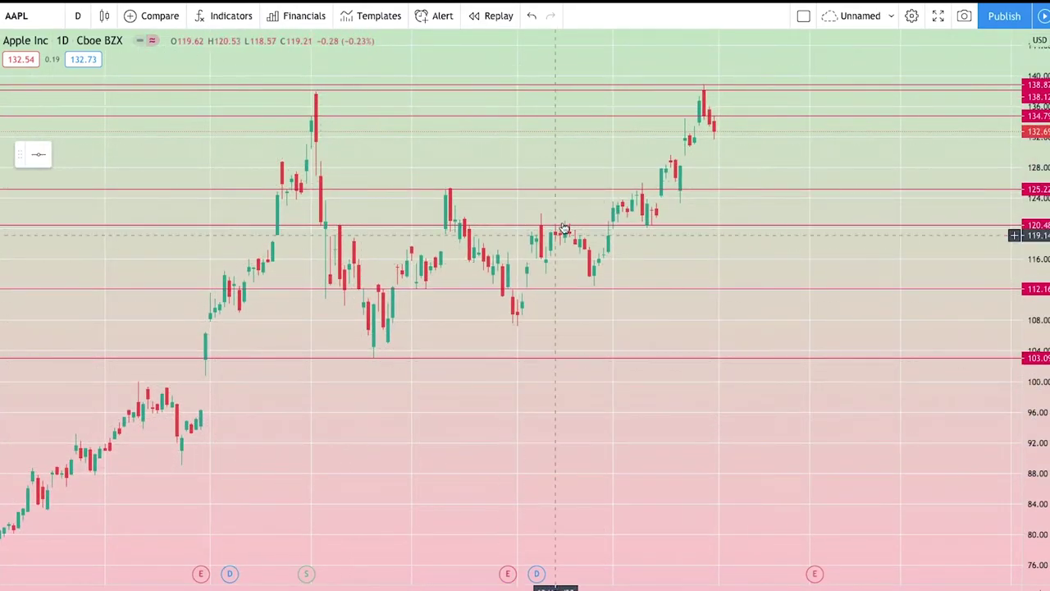
{"action": "scroll", "coordinate": [552, 388], "scroll_direction": "down", "scroll_amount": 3}
{"action": "scroll", "coordinate": [553, 385], "scroll_direction": "up", "scroll_amount": 2}
{"action": "scroll", "coordinate": [621, 406], "scroll_direction": "up", "scroll_amount": 2}
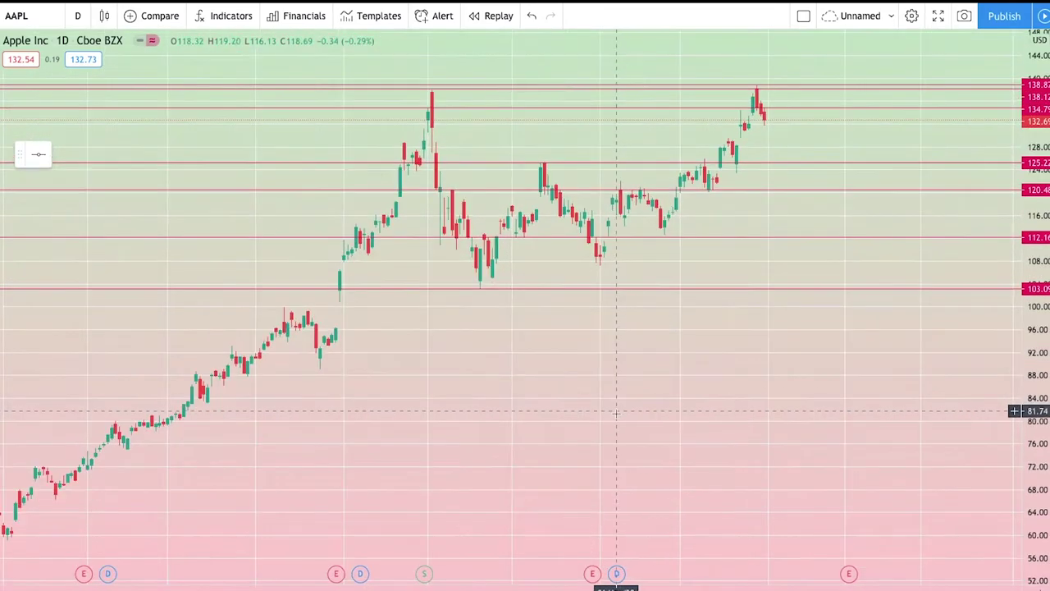
{"action": "scroll", "coordinate": [609, 417], "scroll_direction": "down", "scroll_amount": 1}
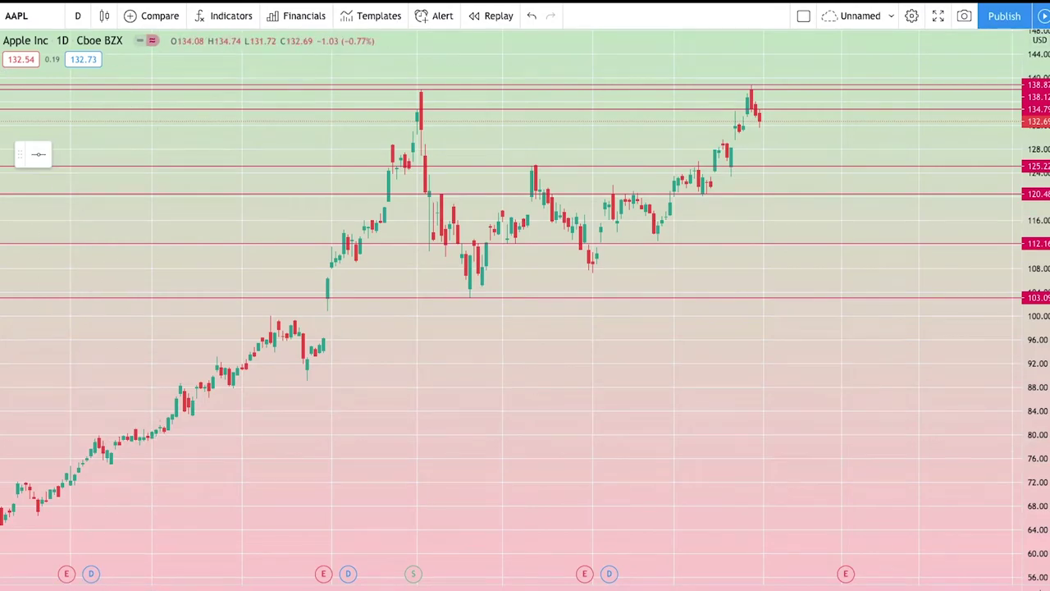
- Draw a yellow rising trend line beneath the latest daily upswing and remove it from the chart
{"action": "left_click", "coordinate": [5, 74]}
{"action": "left_click", "coordinate": [16, 80]}
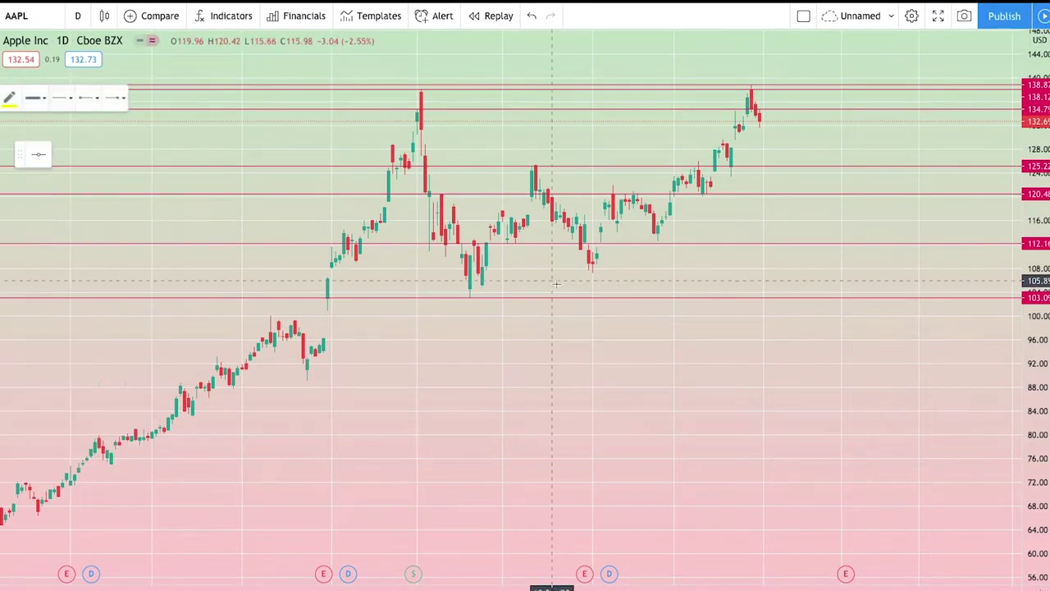
{"action": "left_click", "coordinate": [636, 276]}
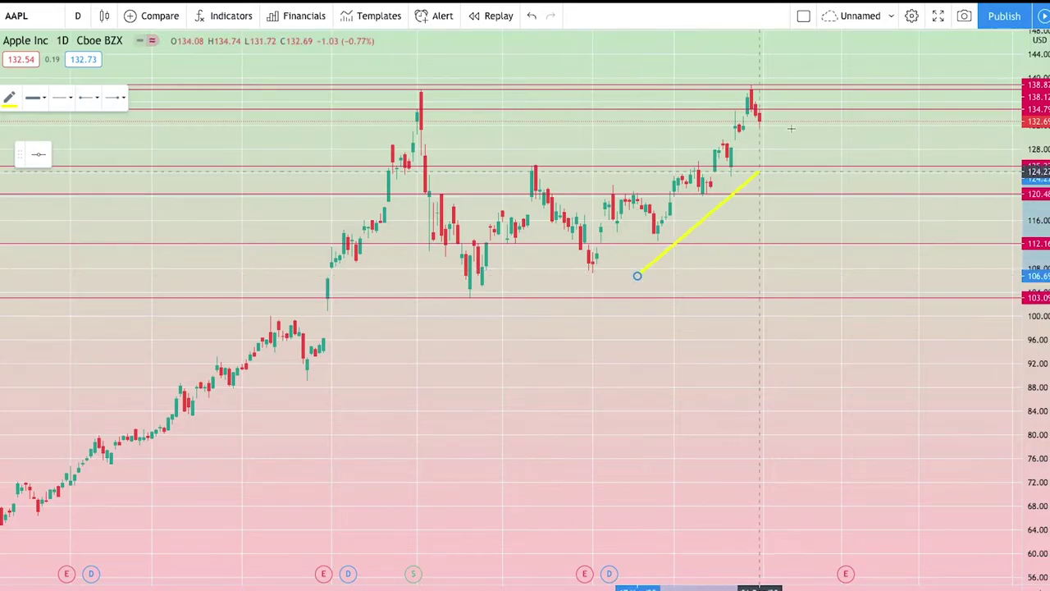
{"action": "left_click", "coordinate": [812, 90]}
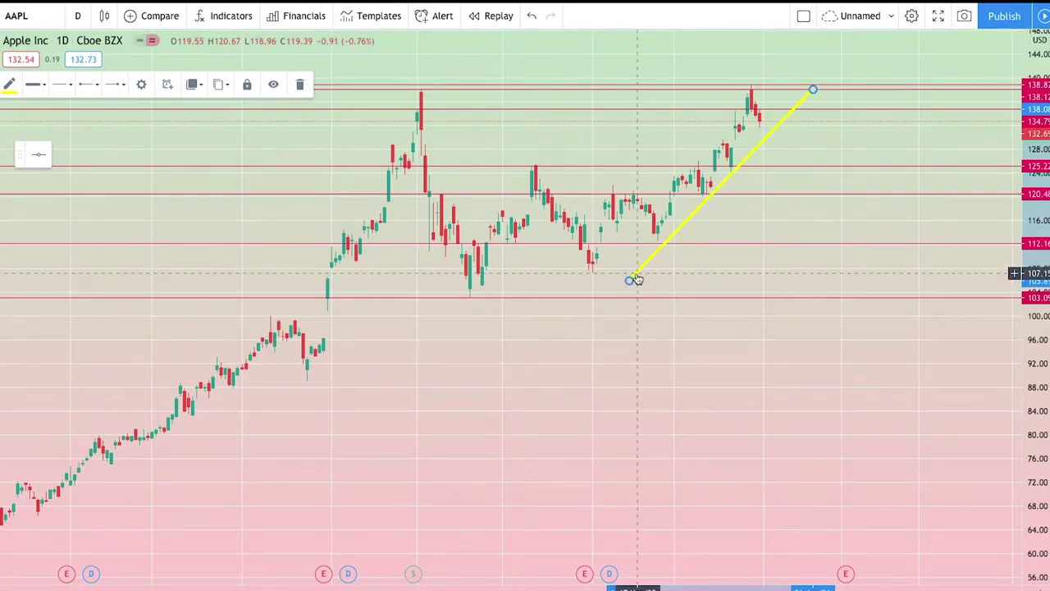
{"action": "right_click", "coordinate": [637, 279]}
{"action": "left_click", "coordinate": [680, 485]}
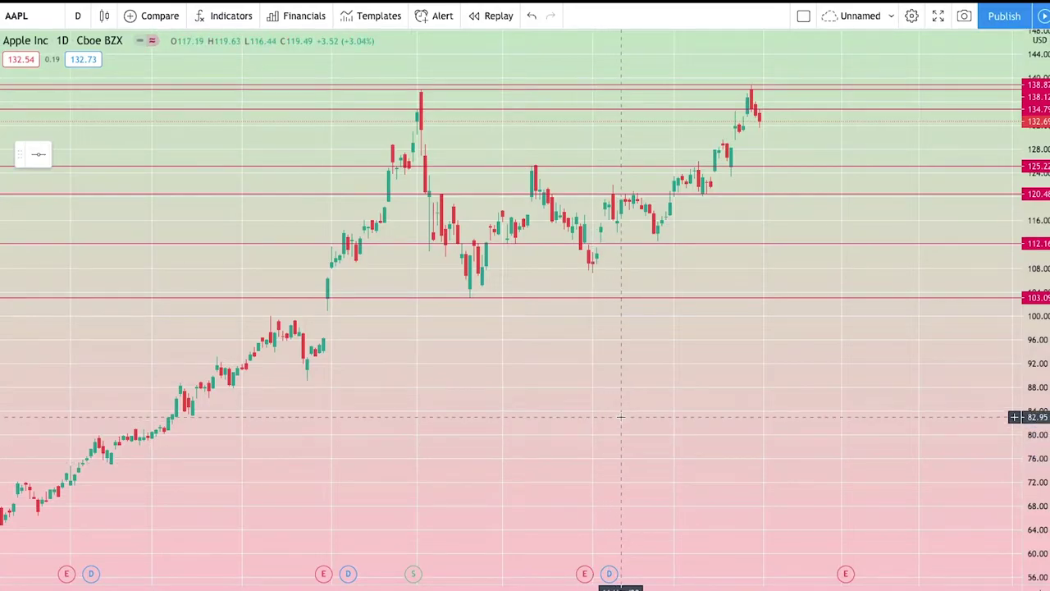
- Switch the chart to the 4 hour timeframe and frame the candles around the drawn levels
{"action": "scroll", "coordinate": [631, 420], "scroll_direction": "up", "scroll_amount": 1}
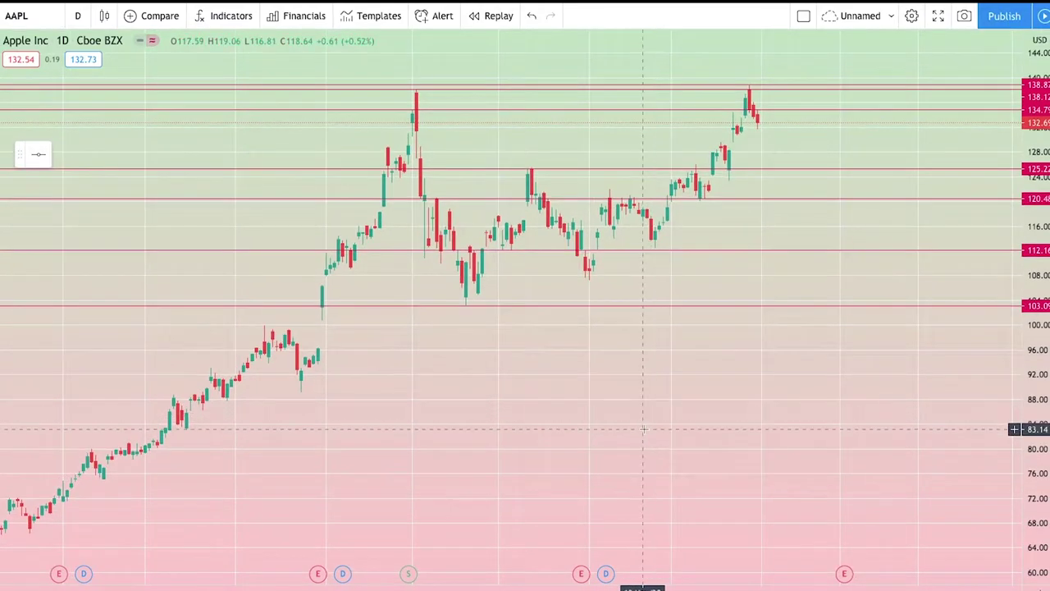
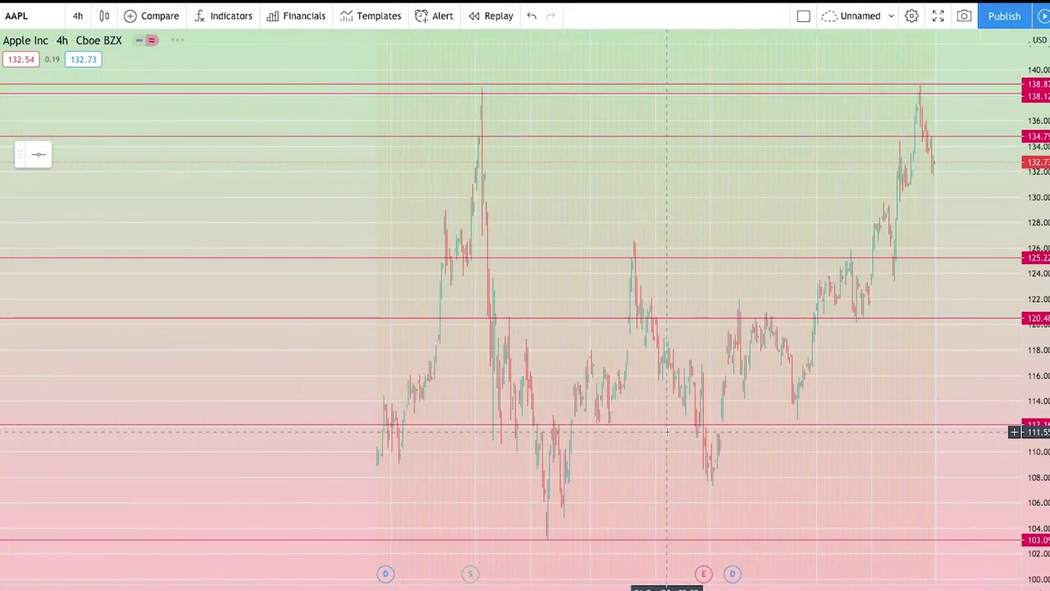
{"action": "scroll", "coordinate": [666, 430], "scroll_direction": "down", "scroll_amount": 3}
{"action": "scroll", "coordinate": [656, 460], "scroll_direction": "up", "scroll_amount": 2}
{"action": "scroll", "coordinate": [630, 478], "scroll_direction": "right", "scroll_amount": 1}
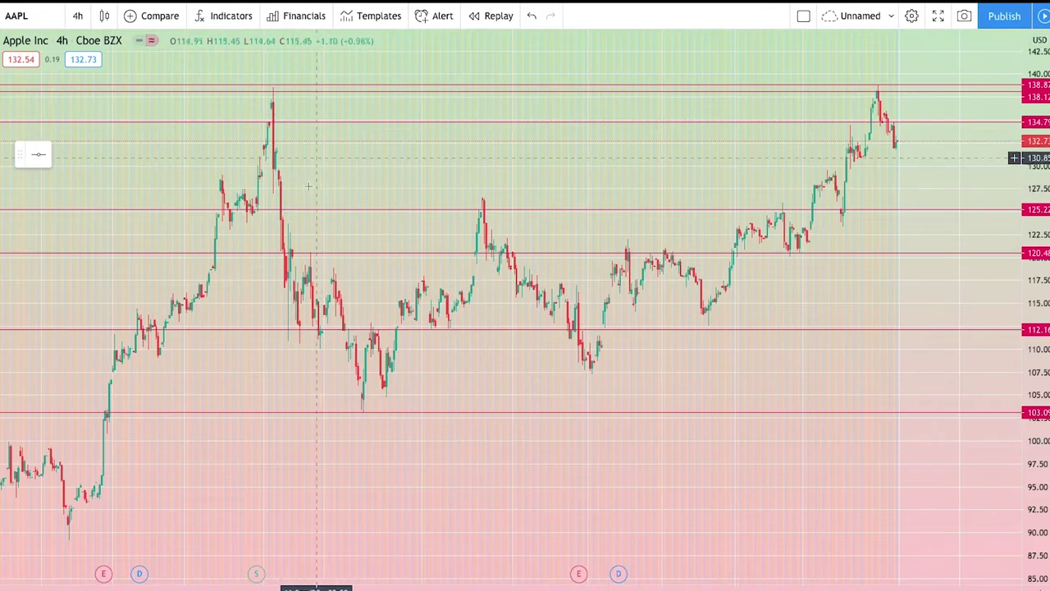
{"action": "mouse_move", "coordinate": [452, 462]}
{"action": "left_mouse_down"}
{"action": "mouse_move", "coordinate": [504, 465]}
{"action": "mouse_move", "coordinate": [462, 461]}
{"action": "left_mouse_up"}
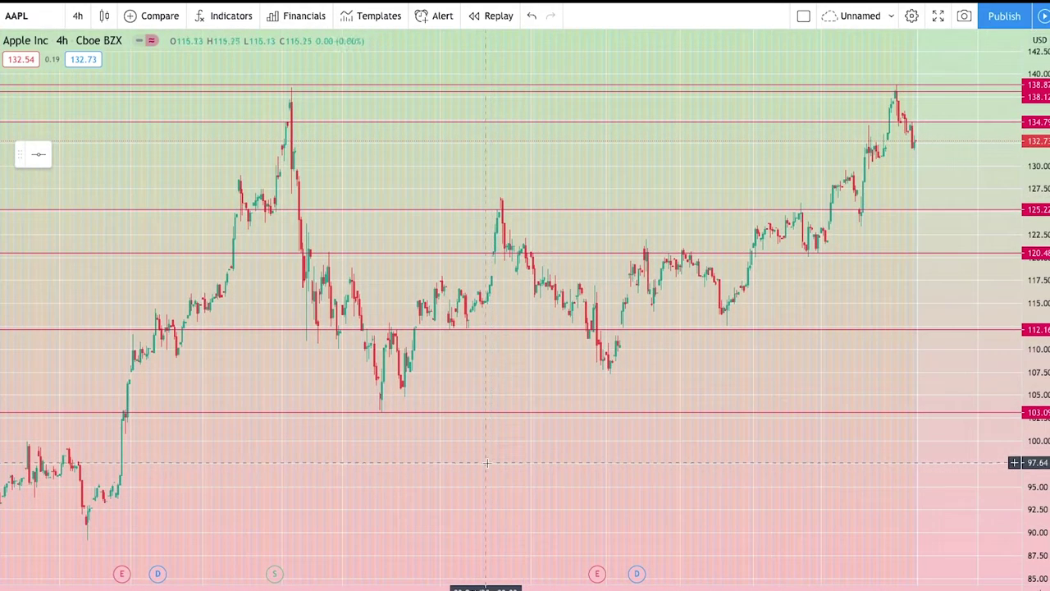
- Draw a horizontal line at 107.33 on the swing low between the 112.16 and 103.09 levels
{"action": "left_click", "coordinate": [38, 158]}
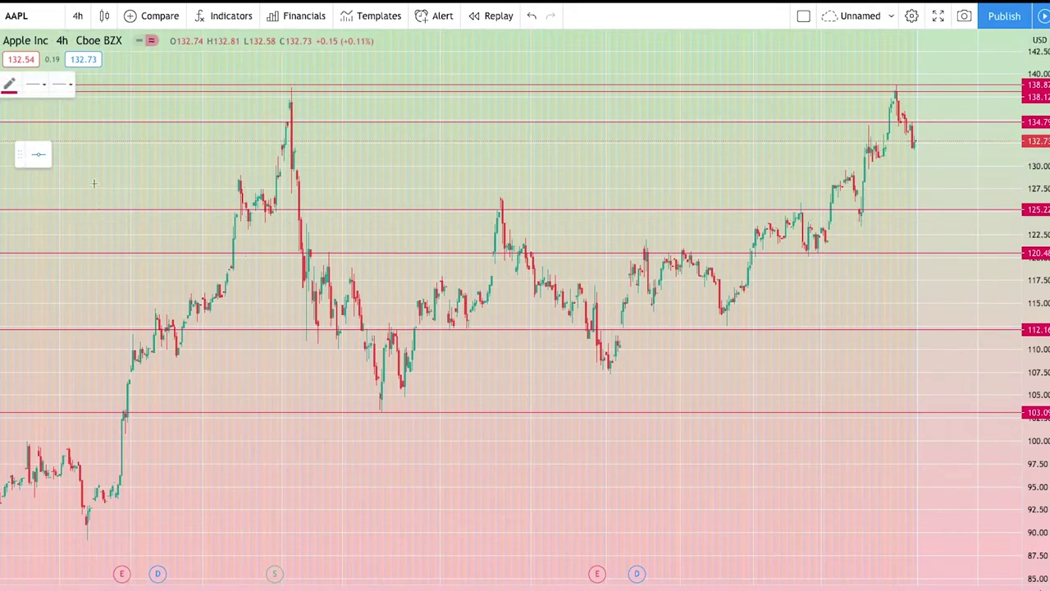
{"action": "left_click", "coordinate": [495, 374]}
{"action": "scroll", "coordinate": [428, 448], "scroll_direction": "up", "scroll_amount": 2}
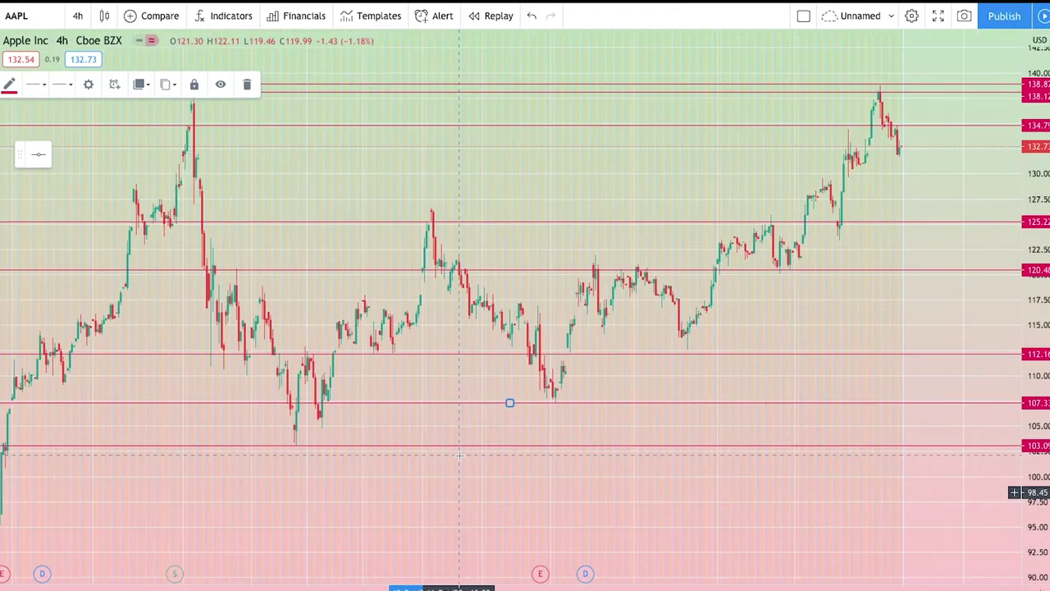
- Examine how earlier 4 hour candles react around the 107.33 level and the neighbouring lines
{"action": "left_click_drag", "start_coordinate": [439, 492], "coordinate": [780, 426]}
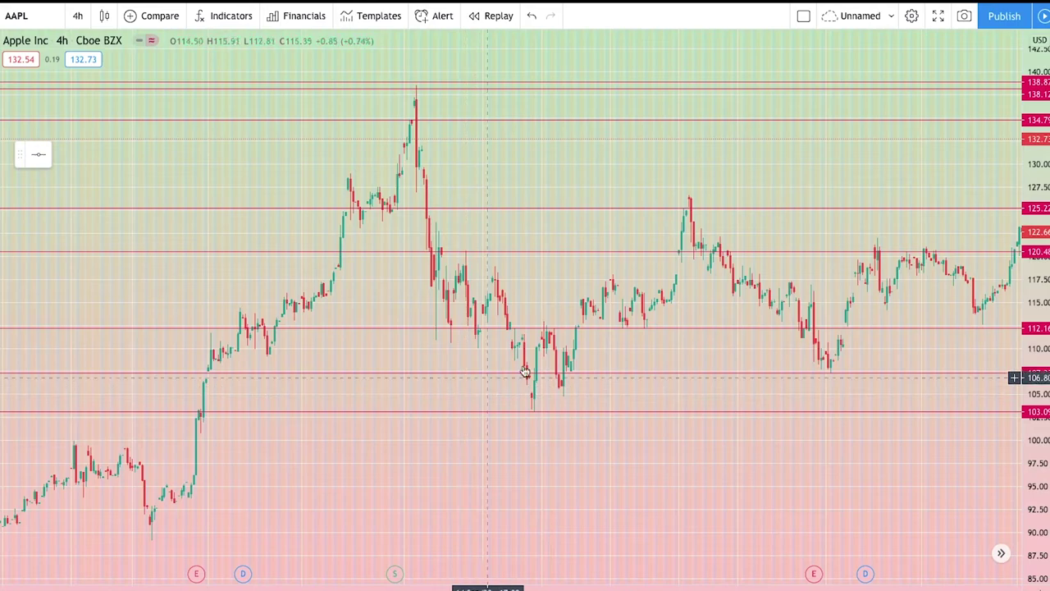
{"action": "left_click_drag", "start_coordinate": [571, 377], "coordinate": [209, 375]}
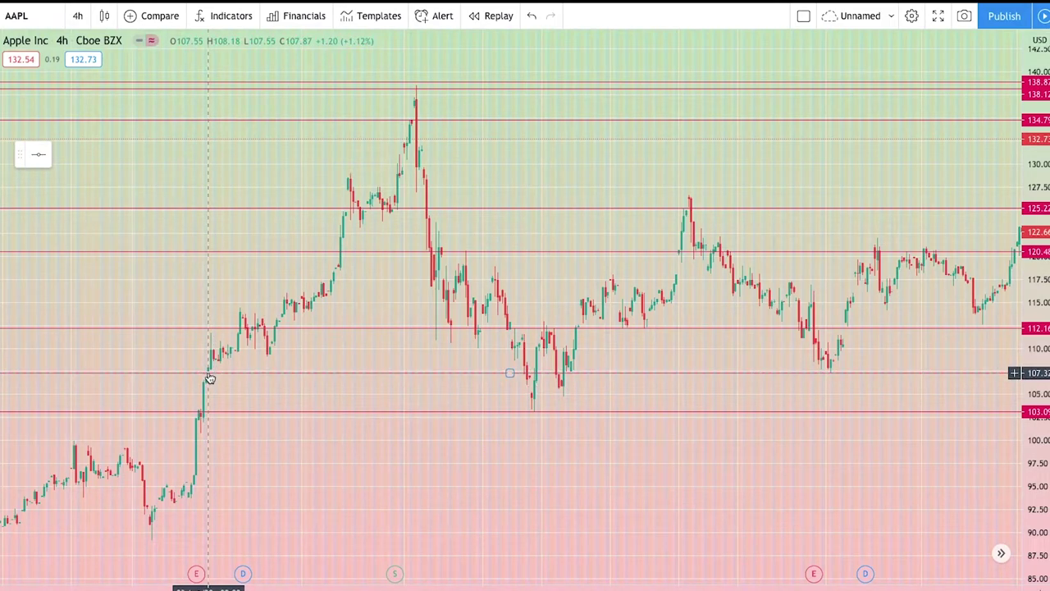
{"action": "scroll", "coordinate": [762, 447], "scroll_direction": "down", "scroll_amount": 5}
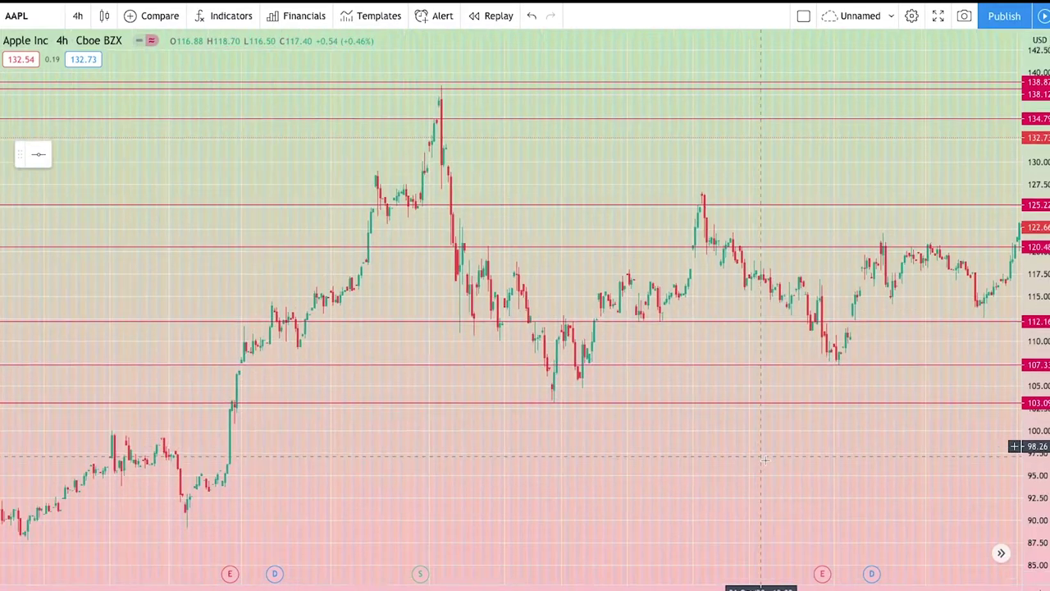
{"action": "scroll", "coordinate": [476, 509], "scroll_direction": "up", "scroll_amount": 5}
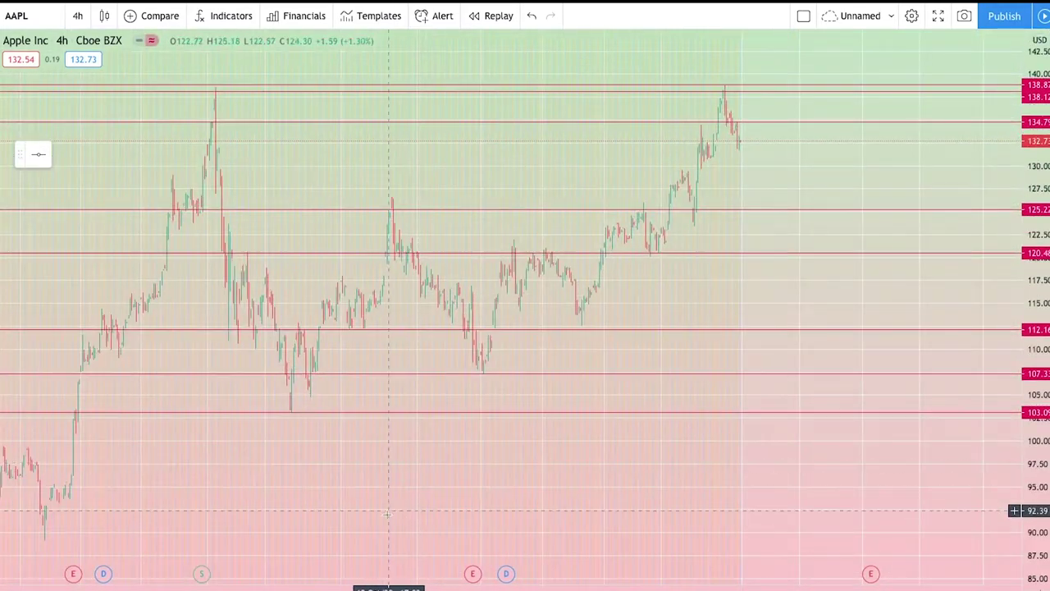
{"action": "left_click_drag", "start_coordinate": [441, 509], "coordinate": [788, 501]}
{"action": "scroll", "coordinate": [812, 468], "scroll_direction": "up", "scroll_amount": 4}
{"action": "left_click_drag", "start_coordinate": [703, 471], "coordinate": [580, 464]}
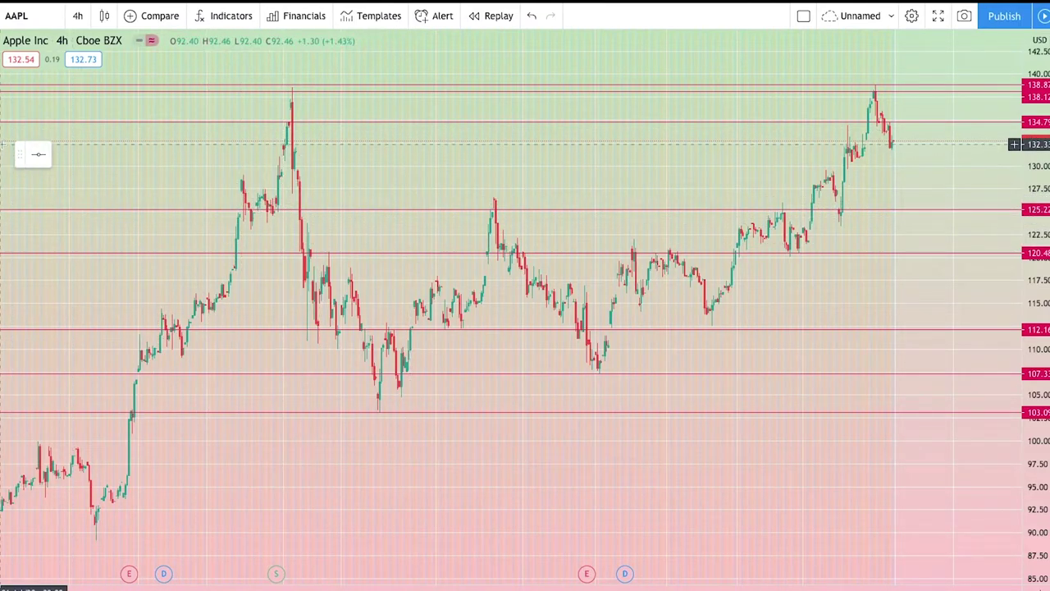
- Draw horizontal lines at 126.56 on the middle peak's high and at 129.59 on the recent minor high above it
{"action": "left_click", "coordinate": [38, 160]}
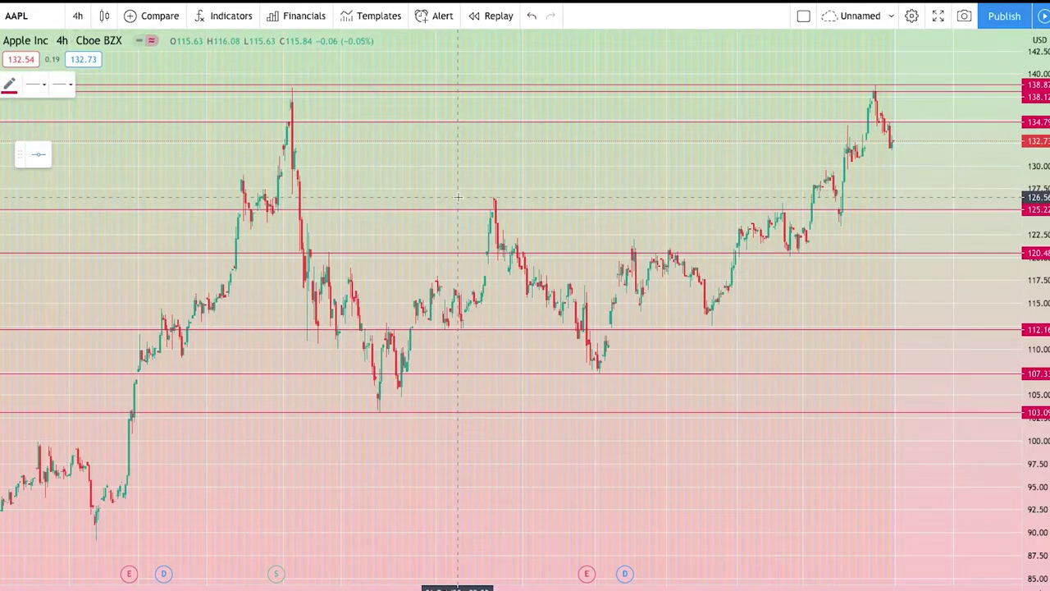
{"action": "left_click", "coordinate": [509, 196]}
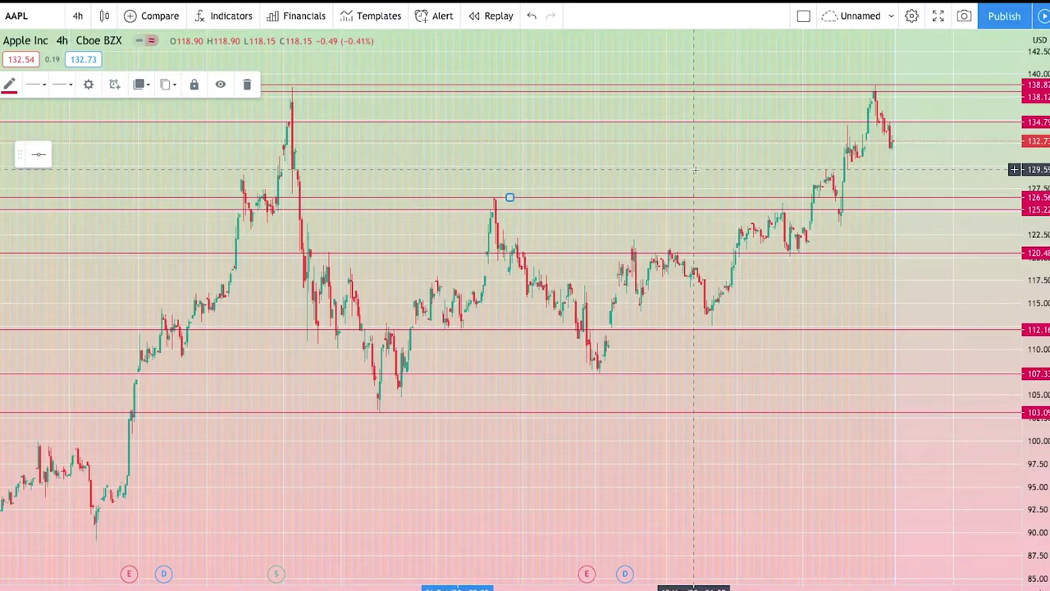
{"action": "left_click", "coordinate": [38, 155]}
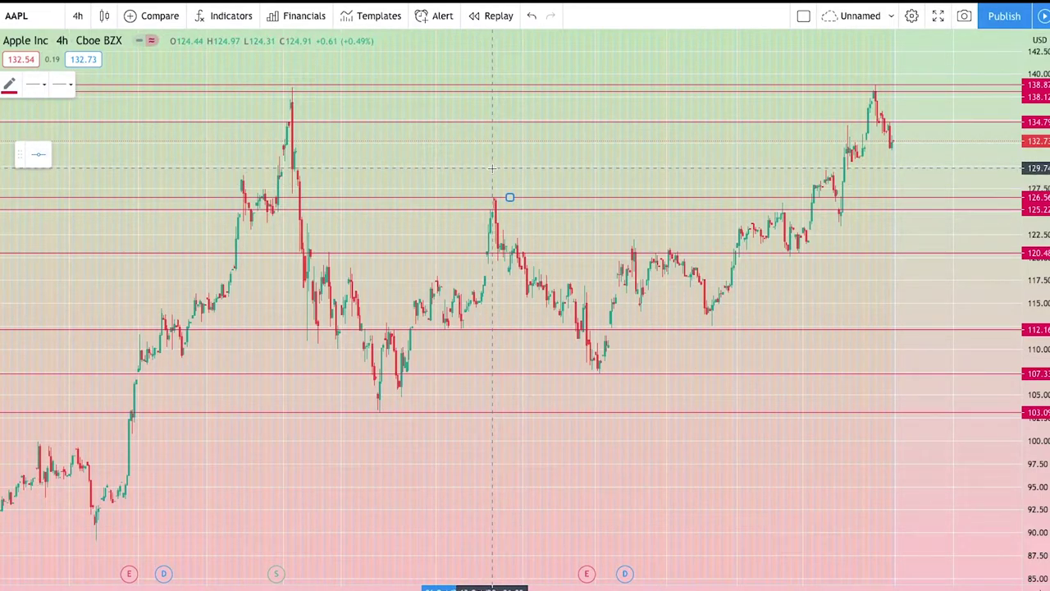
{"action": "left_click", "coordinate": [491, 169]}
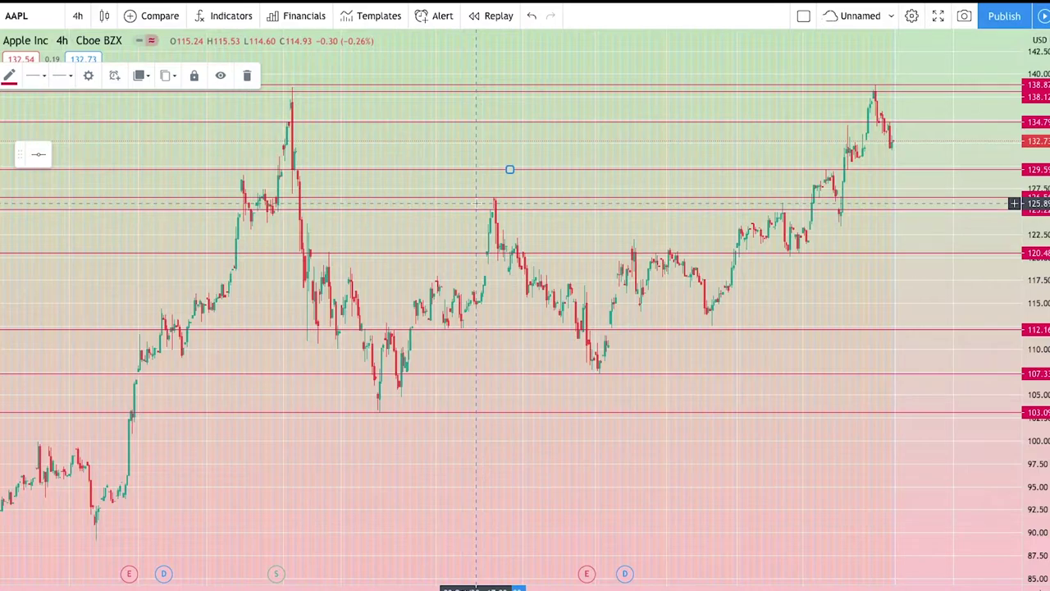
{"action": "left_click", "coordinate": [342, 145]}
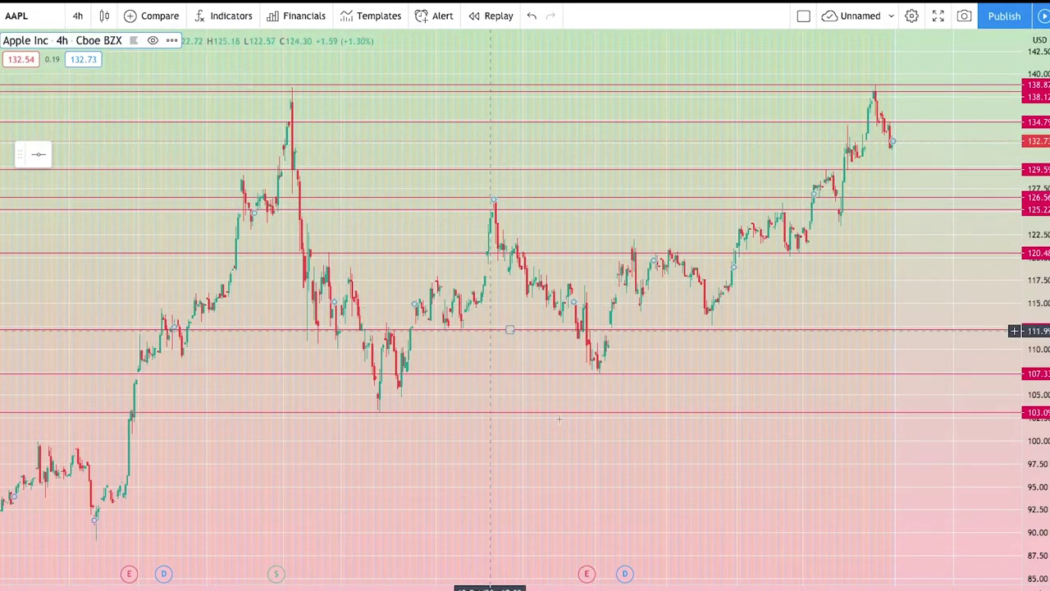
{"action": "left_click", "coordinate": [491, 330]}
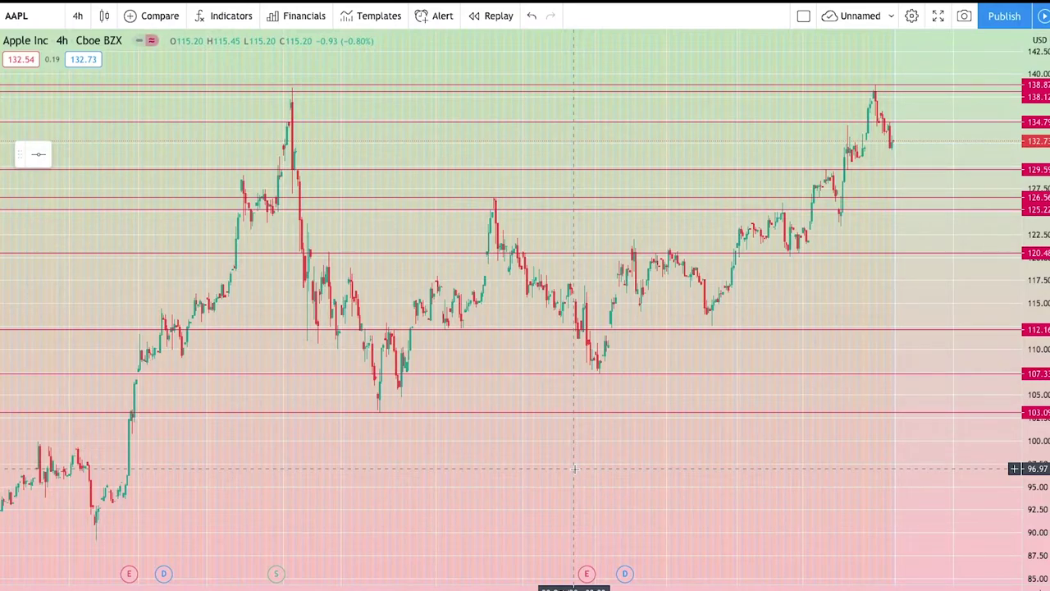
- Switch the chart to the 1 hour timeframe and frame the candles around the drawn levels
{"action": "left_click", "coordinate": [78, 16]}
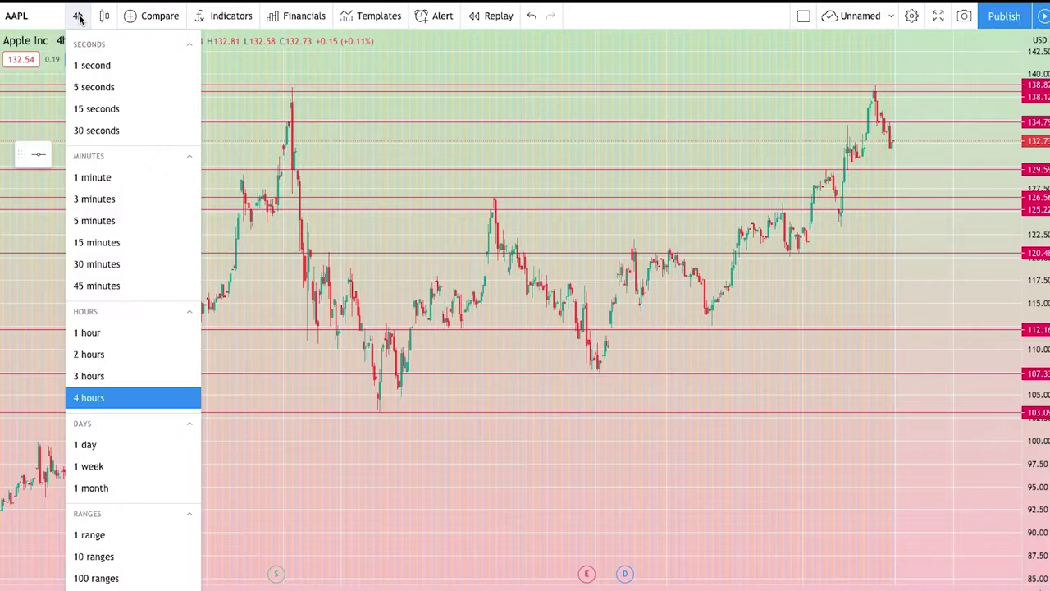
{"action": "left_click", "coordinate": [116, 333]}
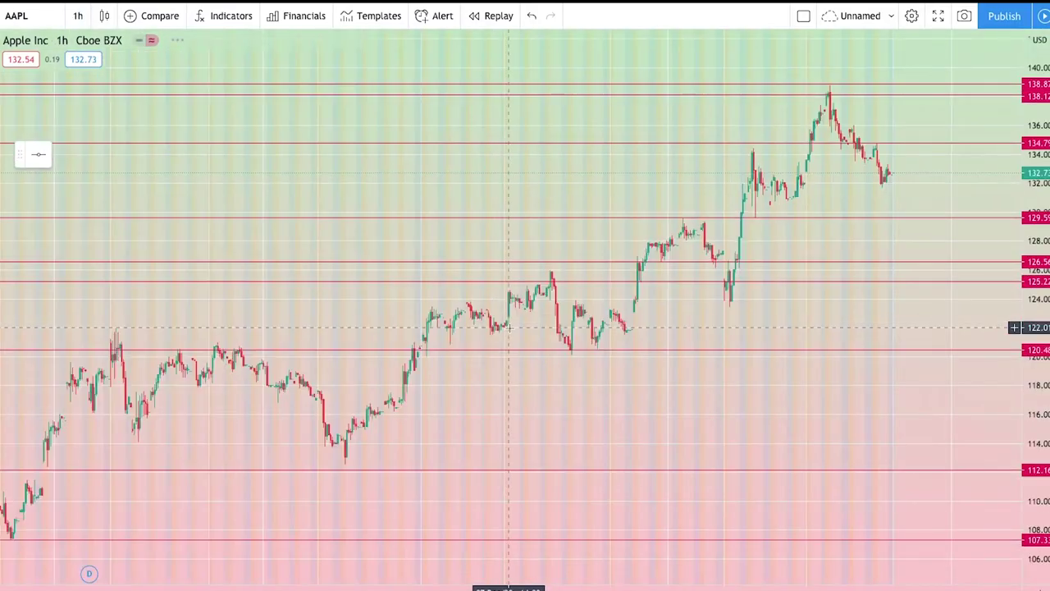
{"action": "scroll", "coordinate": [489, 388], "scroll_direction": "down", "scroll_amount": 6}
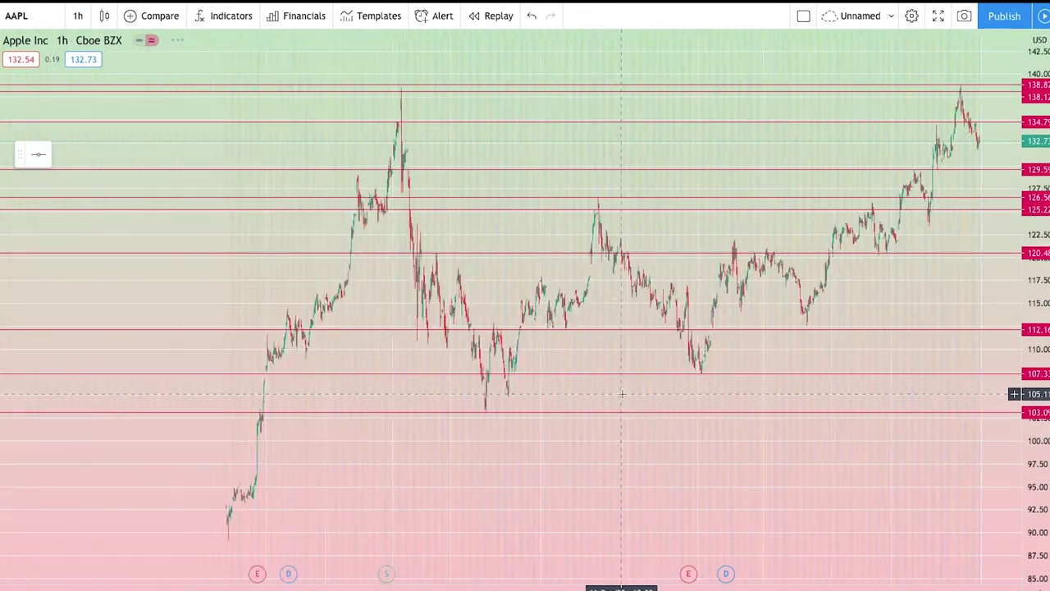
{"action": "scroll", "coordinate": [736, 434], "scroll_direction": "up", "scroll_amount": 1}
{"action": "left_click_drag", "start_coordinate": [736, 462], "coordinate": [517, 484]}
{"action": "left_click_drag", "start_coordinate": [560, 456], "coordinate": [764, 436]}
{"action": "mouse_move", "coordinate": [711, 493]}
{"action": "left_mouse_down"}
{"action": "mouse_move", "coordinate": [626, 506]}
{"action": "mouse_move", "coordinate": [718, 491]}
{"action": "left_mouse_up"}
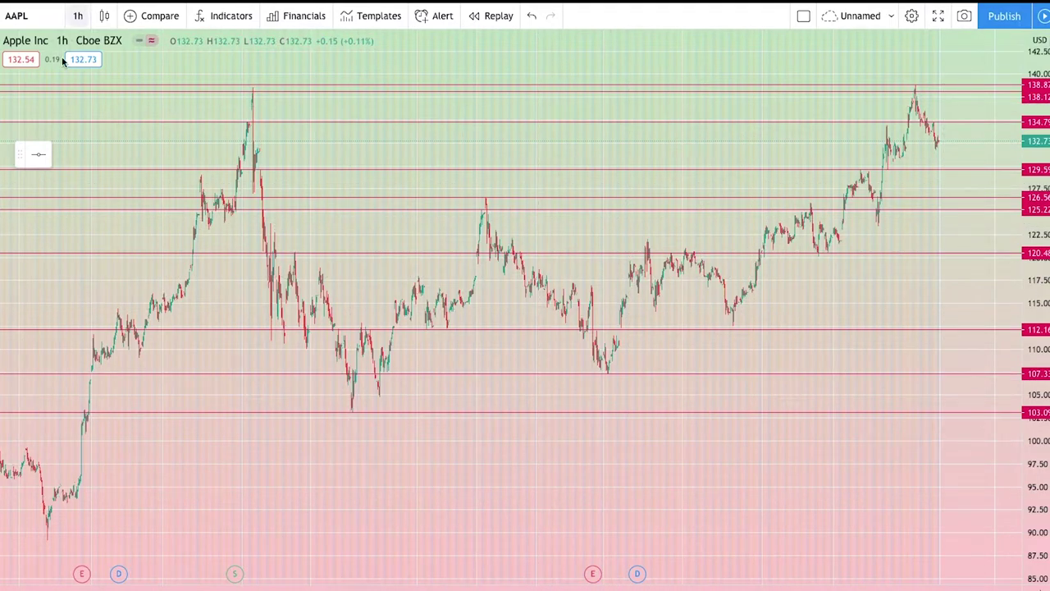
- Draw a horizontal line at 117.98 on the minor swing high just before the 126.56 peak
{"action": "left_click", "coordinate": [41, 154]}
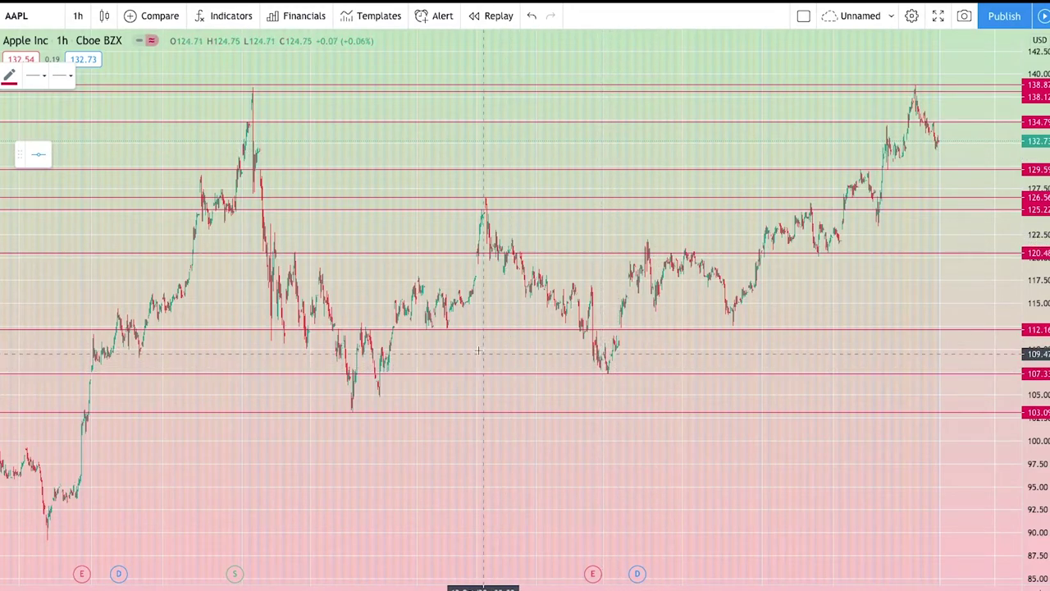
{"action": "left_click", "coordinate": [427, 276]}
{"action": "left_click_drag", "start_coordinate": [520, 462], "coordinate": [663, 456]}
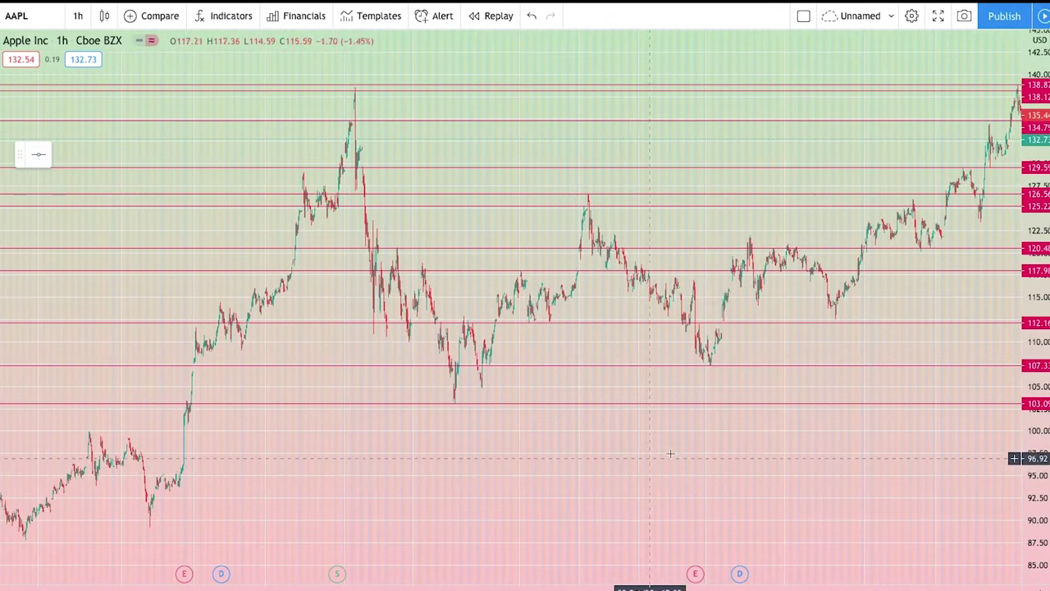
{"action": "scroll", "coordinate": [548, 478], "scroll_direction": "right", "scroll_amount": 3}
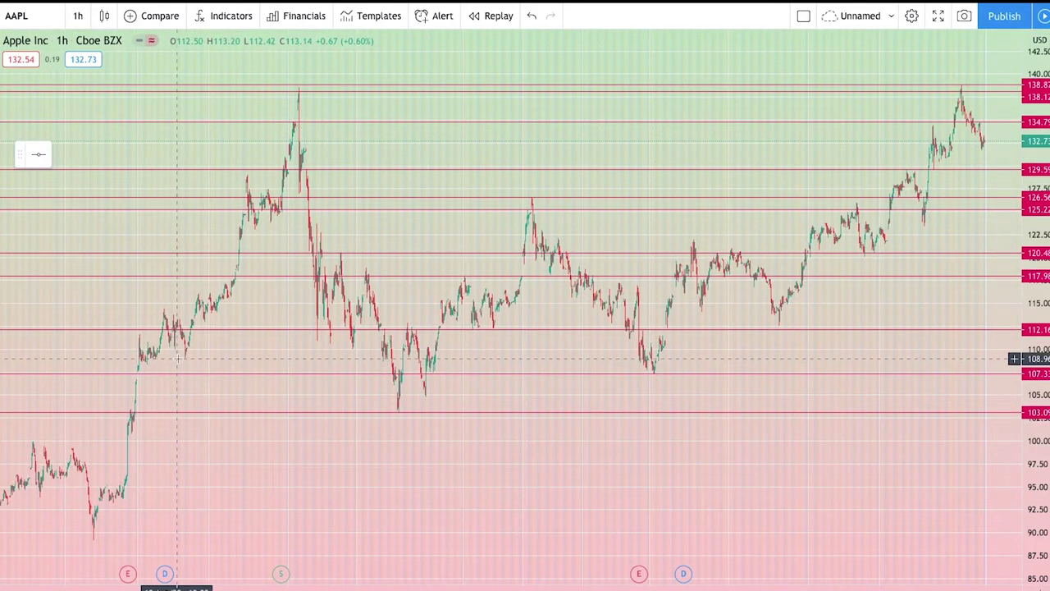
- Draw a horizontal line at 121.90 along the matching swing highs just above the 120.48 level
{"action": "left_click", "coordinate": [38, 154]}
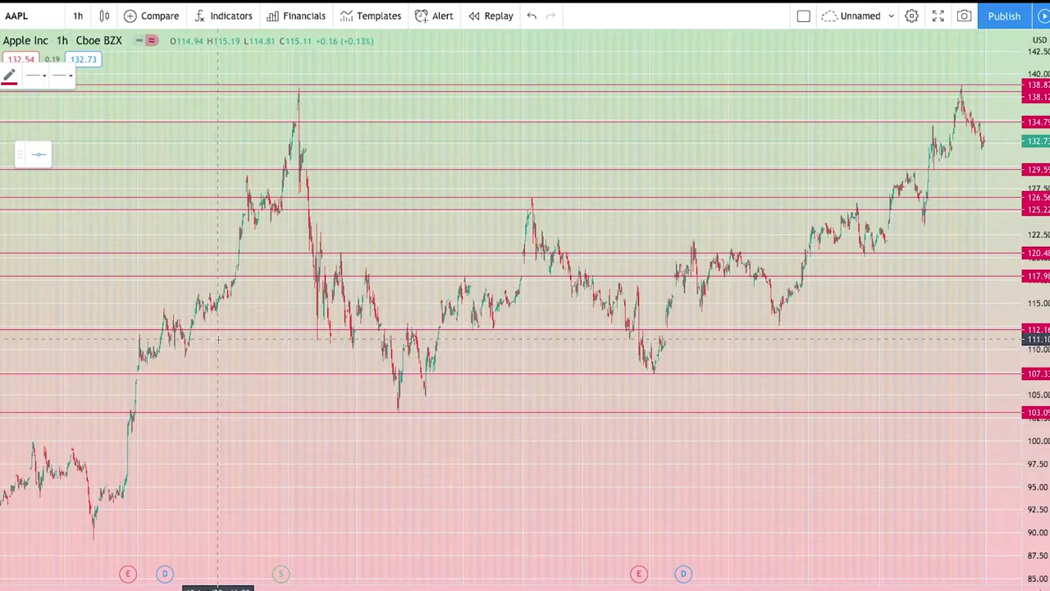
{"action": "scroll", "coordinate": [730, 290], "scroll_direction": "up", "scroll_amount": 1}
{"action": "scroll", "coordinate": [730, 290], "scroll_direction": "up", "scroll_amount": 1}
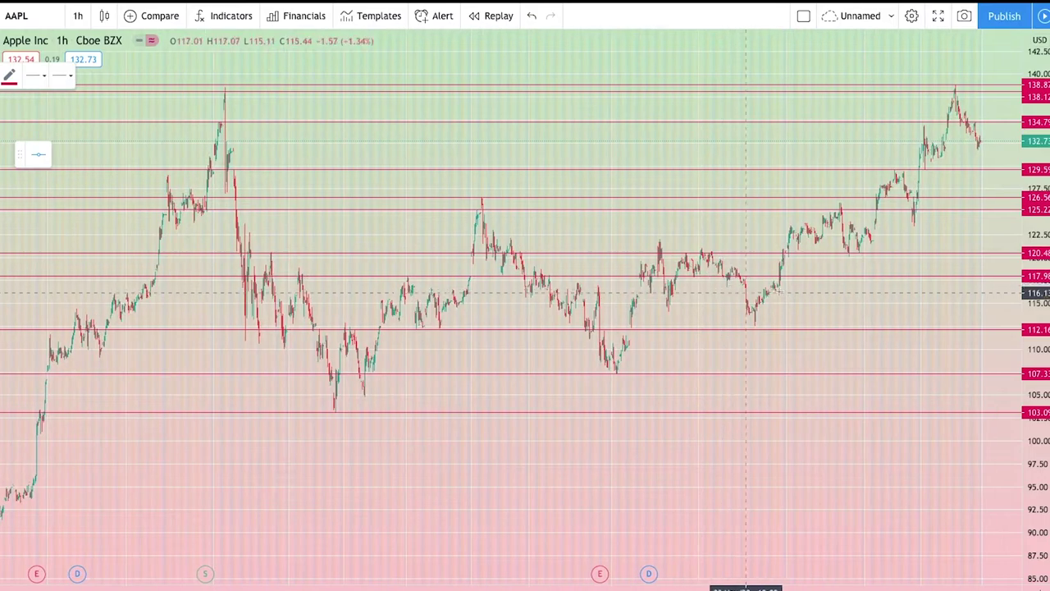
{"action": "left_click", "coordinate": [592, 238]}
{"action": "left_click_drag", "start_coordinate": [588, 238], "coordinate": [588, 240]}
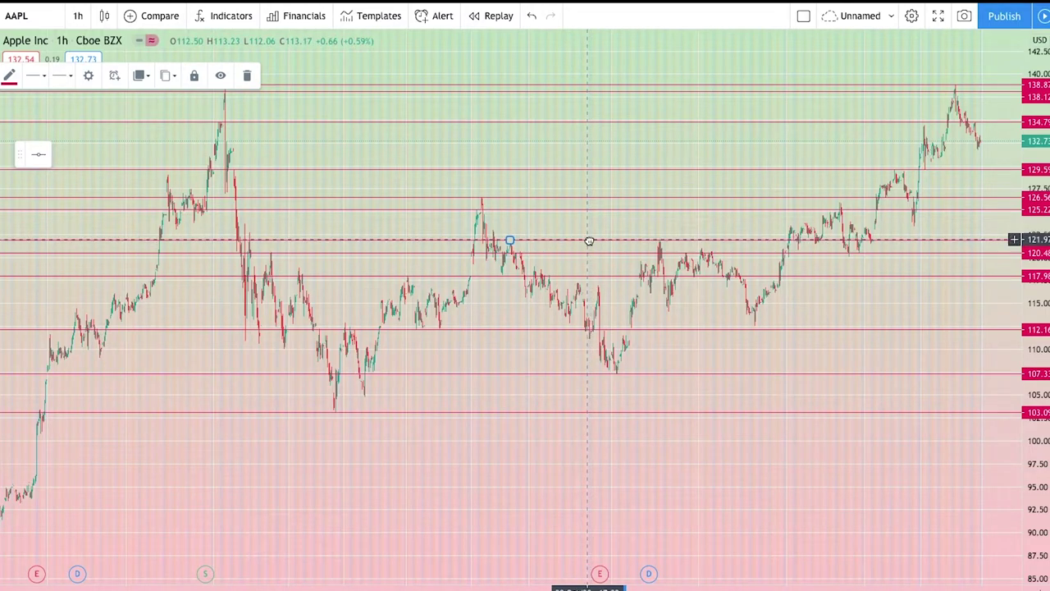
{"action": "left_click", "coordinate": [611, 449]}
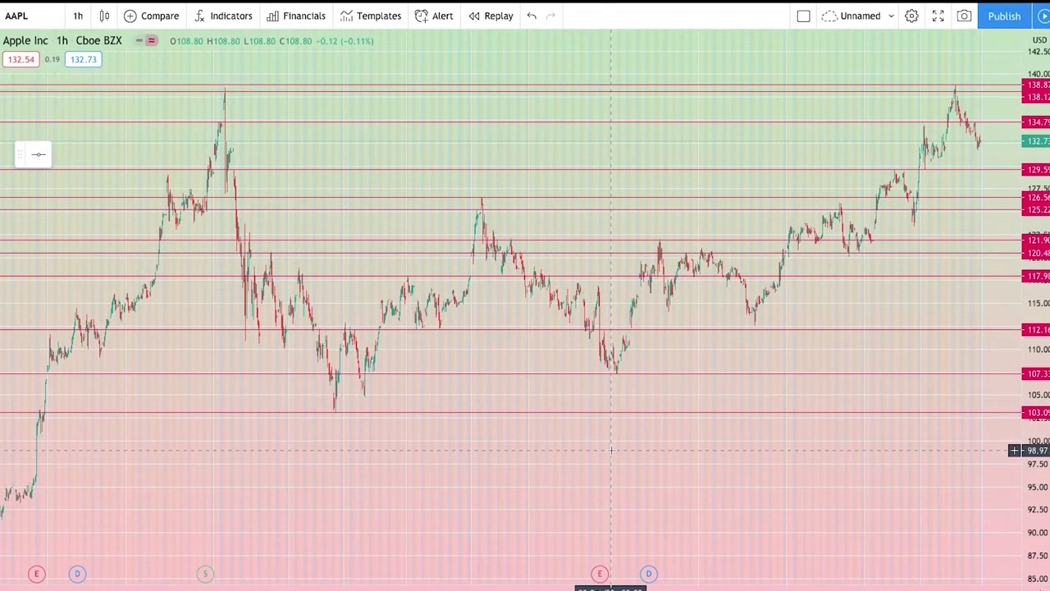
- Draw a horizontal line at 129.15 on the early peak's high, just below the 129.59 level
{"action": "scroll", "coordinate": [611, 449], "scroll_direction": "down", "scroll_amount": 2}
{"action": "left_click_drag", "start_coordinate": [736, 459], "coordinate": [572, 464]}
{"action": "scroll", "coordinate": [572, 464], "scroll_direction": "up", "scroll_amount": 1}
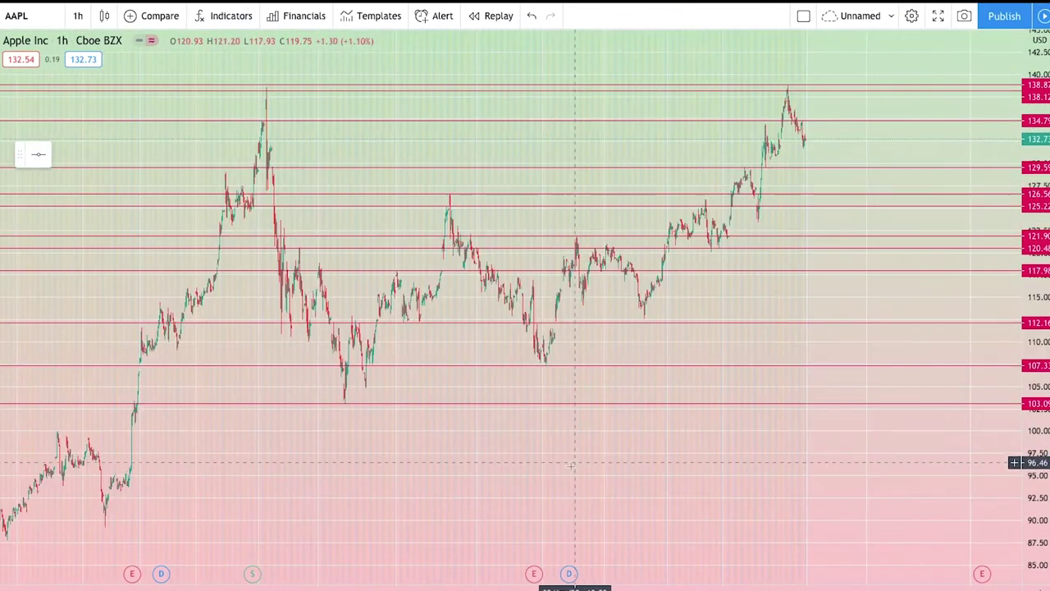
{"action": "scroll", "coordinate": [591, 424], "scroll_direction": "down", "scroll_amount": 2}
{"action": "scroll", "coordinate": [624, 402], "scroll_direction": "up", "scroll_amount": 3}
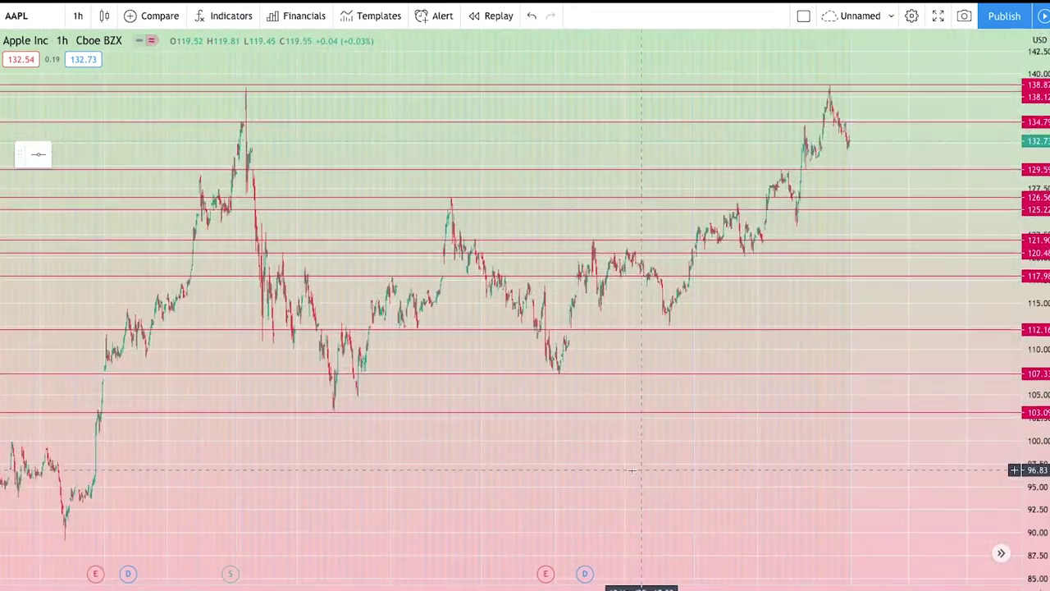
{"action": "left_click_drag", "start_coordinate": [525, 485], "coordinate": [576, 484]}
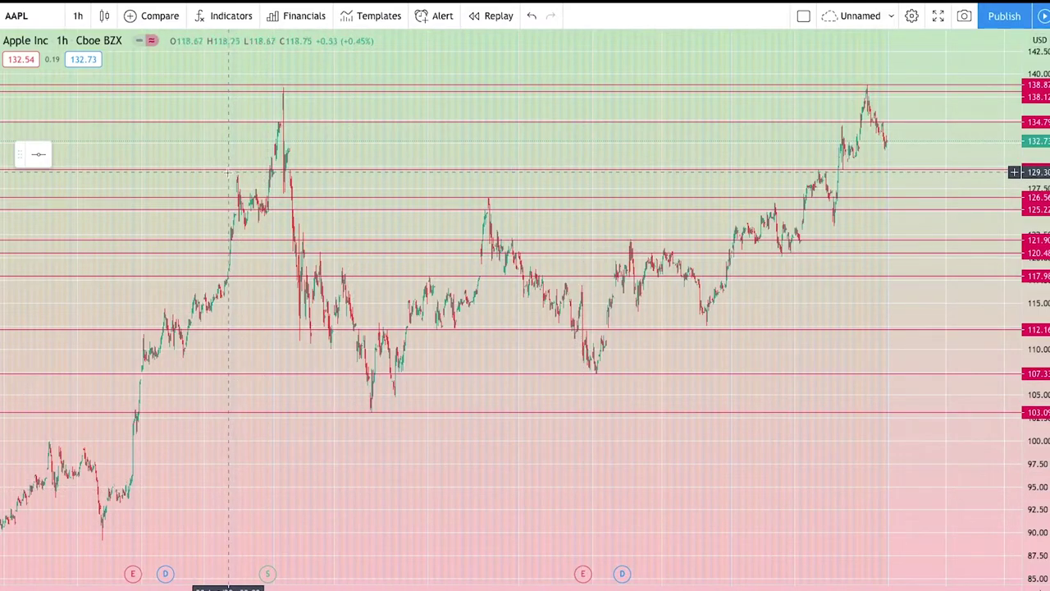
{"action": "left_click", "coordinate": [38, 154]}
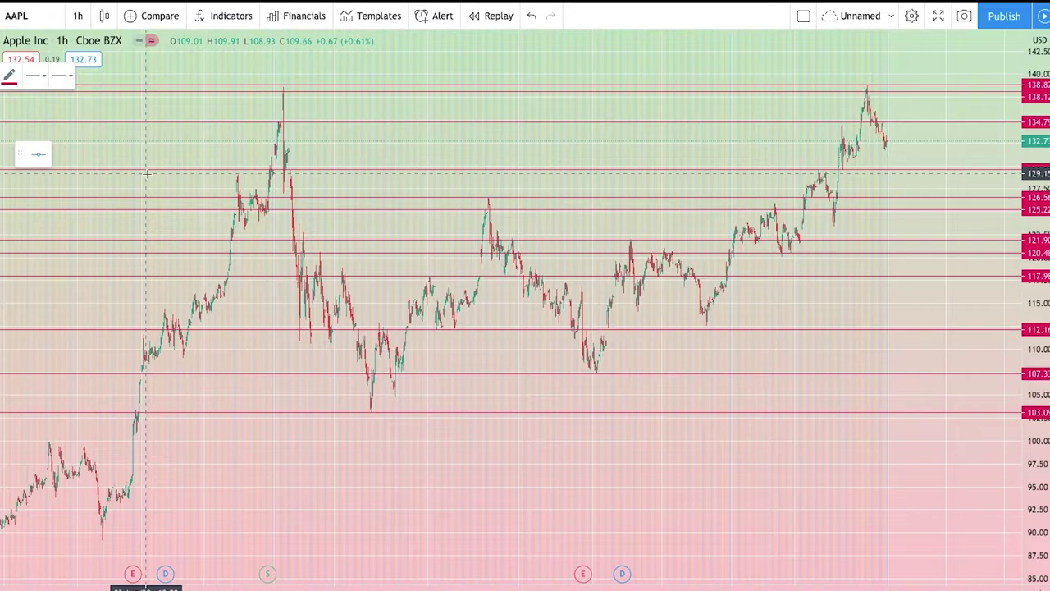
{"action": "left_click", "coordinate": [147, 173]}
{"action": "left_click", "coordinate": [478, 462]}
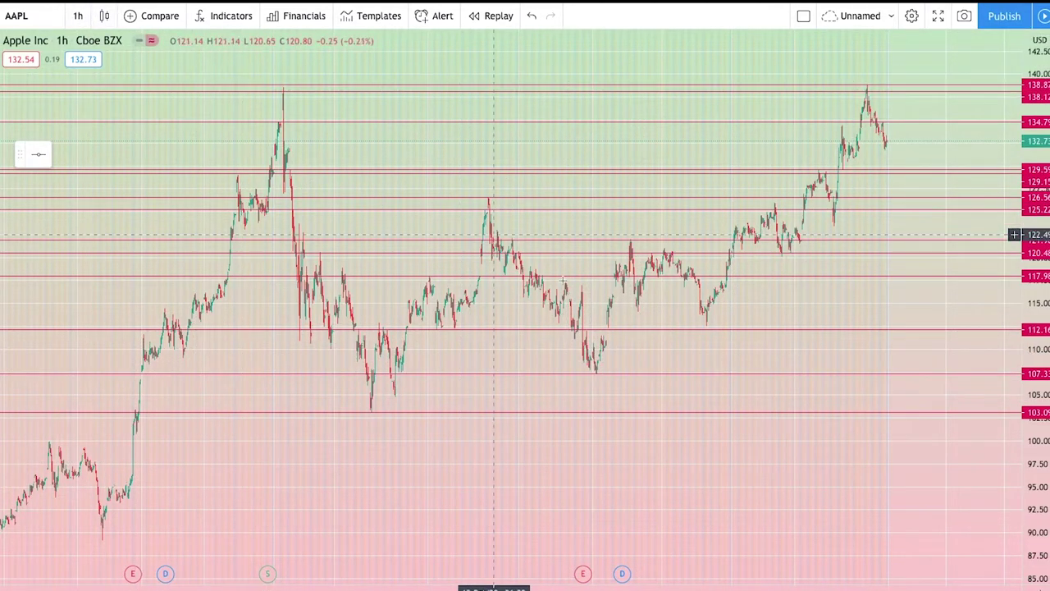
- Switch the chart back to the 1 week timeframe and enlarge the most recent candles
{"action": "left_click", "coordinate": [78, 16]}
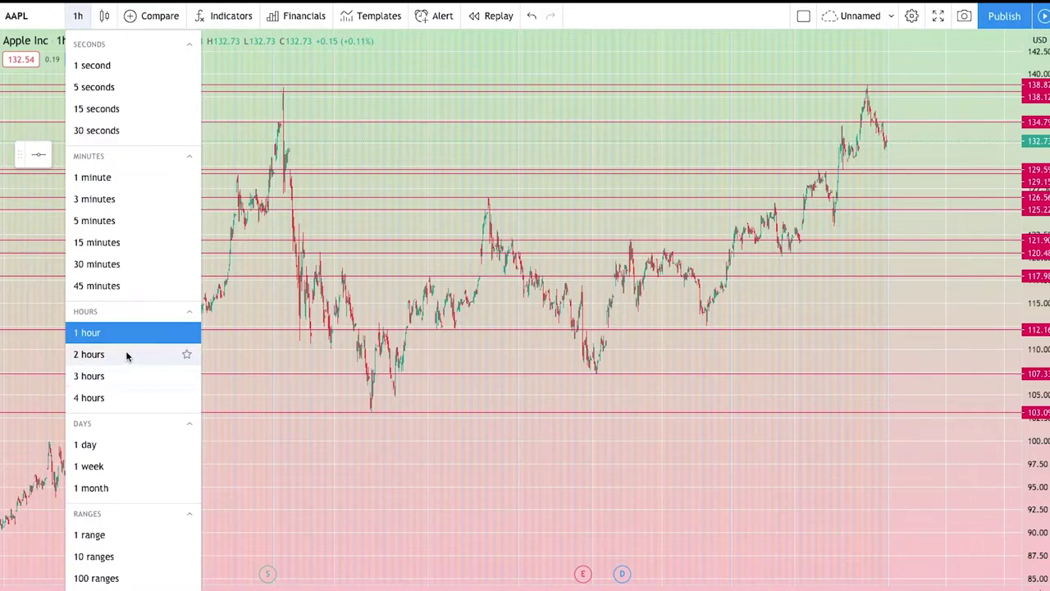
{"action": "left_click", "coordinate": [364, 460]}
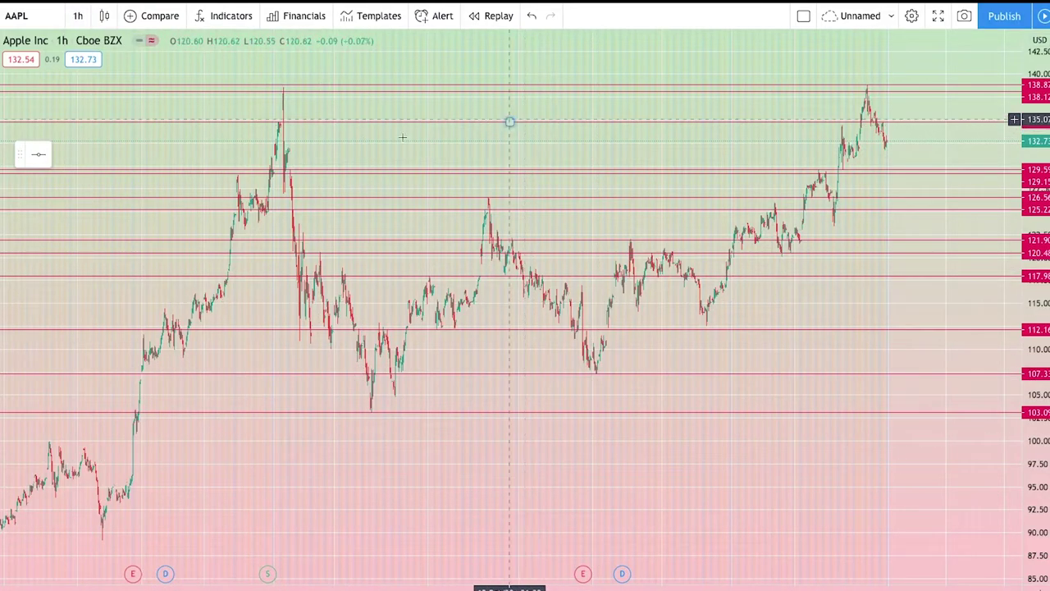
{"action": "left_click", "coordinate": [77, 18]}
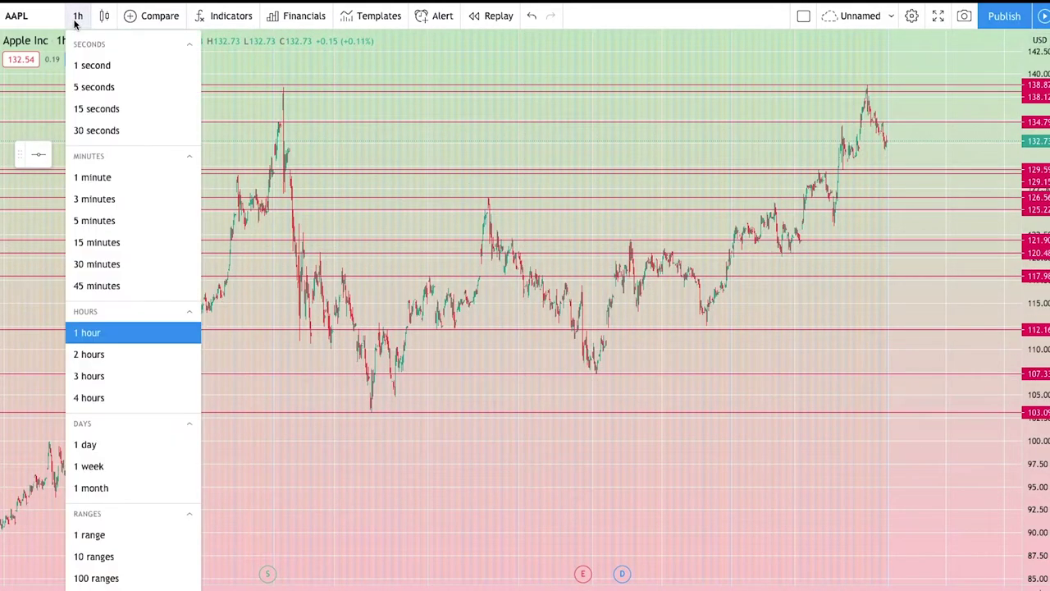
{"action": "left_click", "coordinate": [106, 467]}
{"action": "scroll", "coordinate": [797, 259], "scroll_direction": "up", "scroll_amount": 10}
{"action": "scroll", "coordinate": [804, 281], "scroll_direction": "up", "scroll_amount": 4}
{"action": "scroll", "coordinate": [532, 319], "scroll_direction": "up", "scroll_amount": 5}
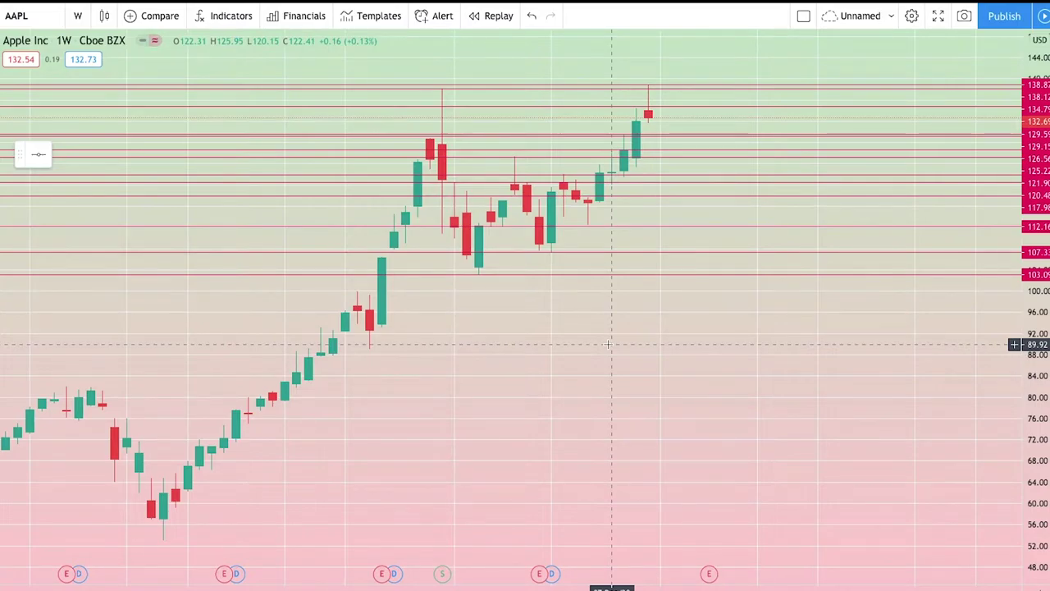
- Examine how the weekly candles react around the clustered levels between 103.09 and 138.87
{"action": "scroll", "coordinate": [628, 345], "scroll_direction": "down", "scroll_amount": 5}
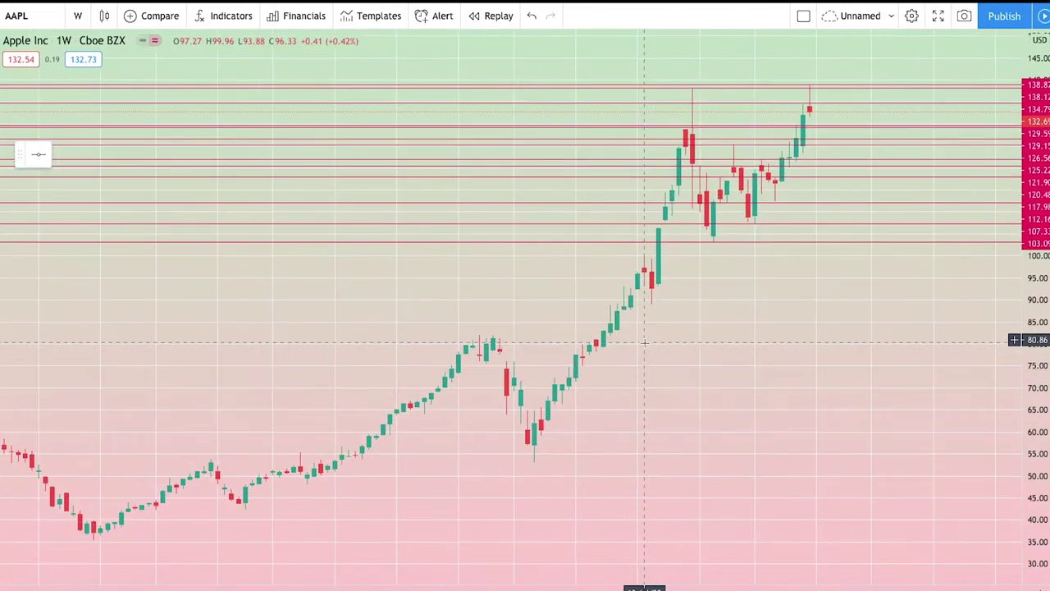
{"action": "scroll", "coordinate": [683, 324], "scroll_direction": "up", "scroll_amount": 4}
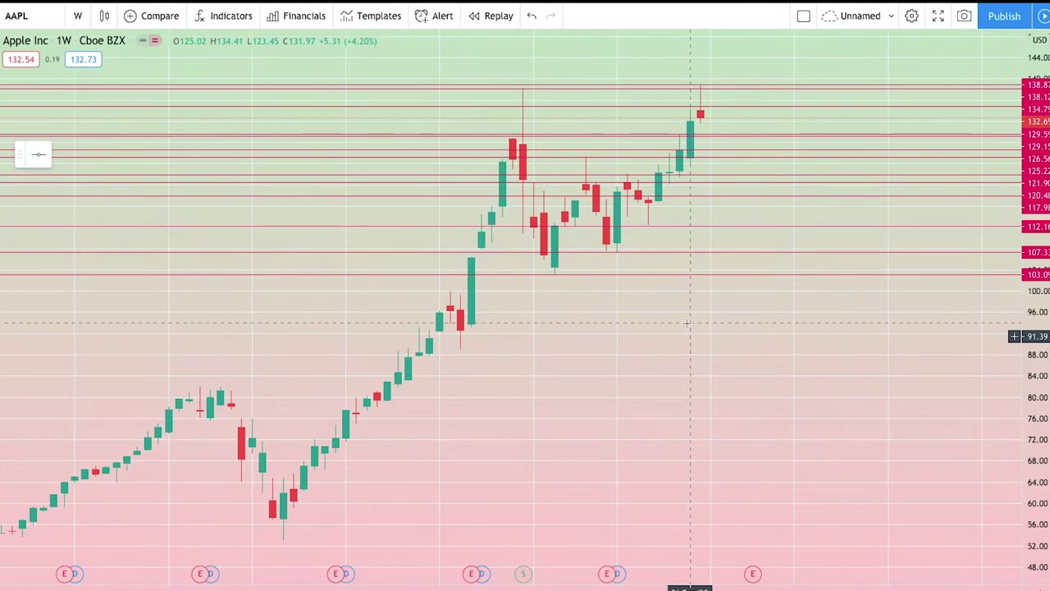
{"action": "scroll", "coordinate": [630, 356], "scroll_direction": "up", "scroll_amount": 2}
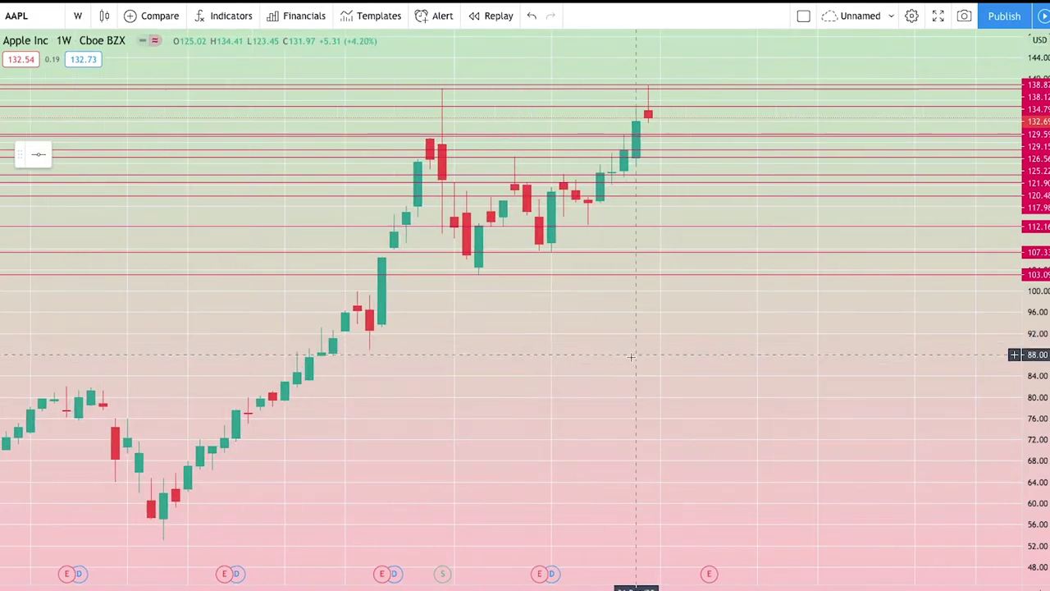
{"action": "left_click_drag", "start_coordinate": [570, 351], "coordinate": [464, 330]}
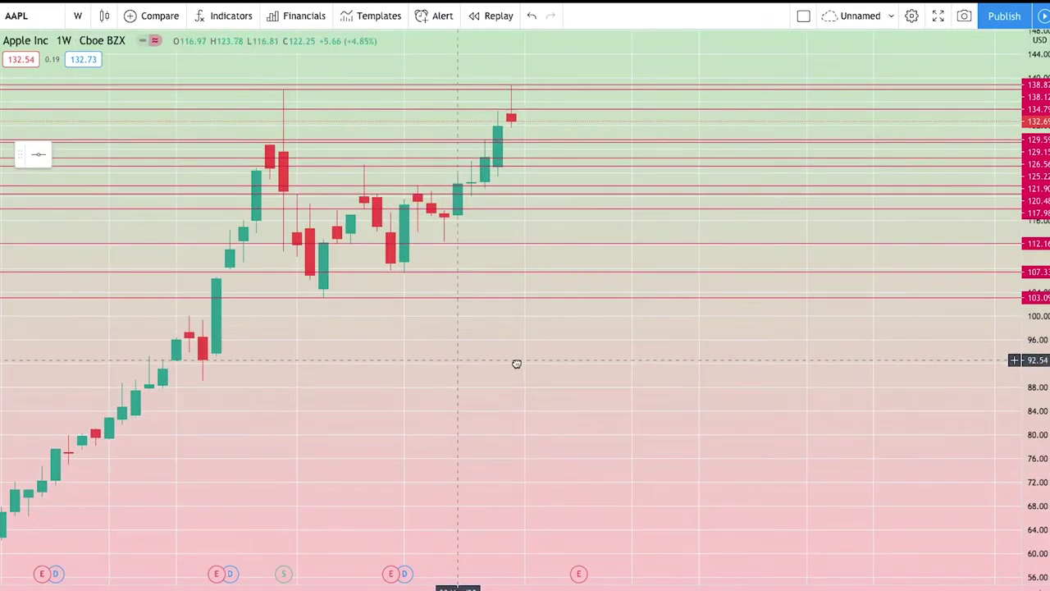
{"action": "left_click_drag", "start_coordinate": [517, 363], "coordinate": [674, 344]}
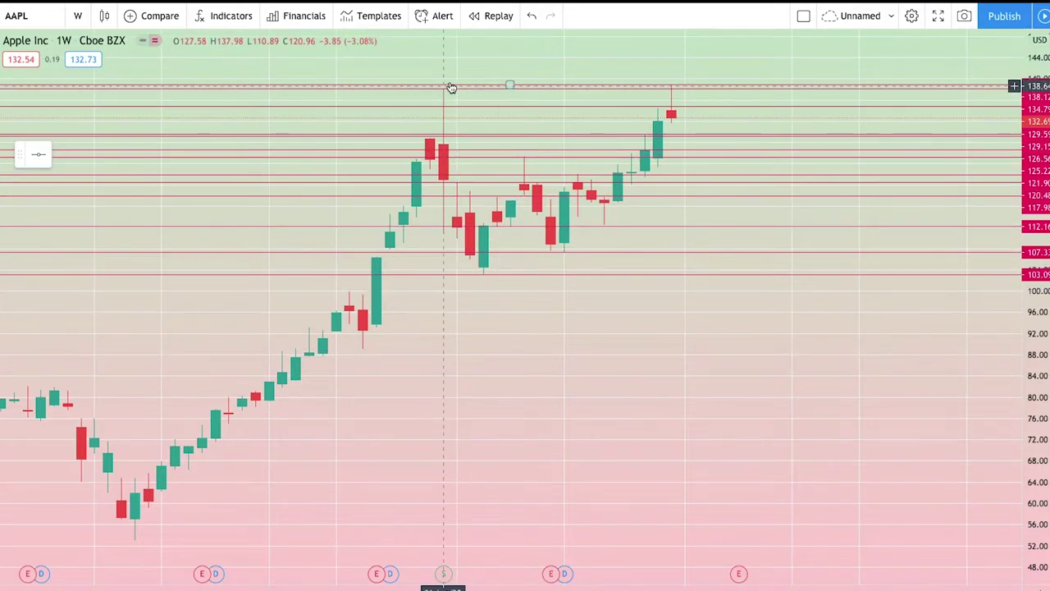
{"action": "scroll", "coordinate": [568, 332], "scroll_direction": "up", "scroll_amount": 1}
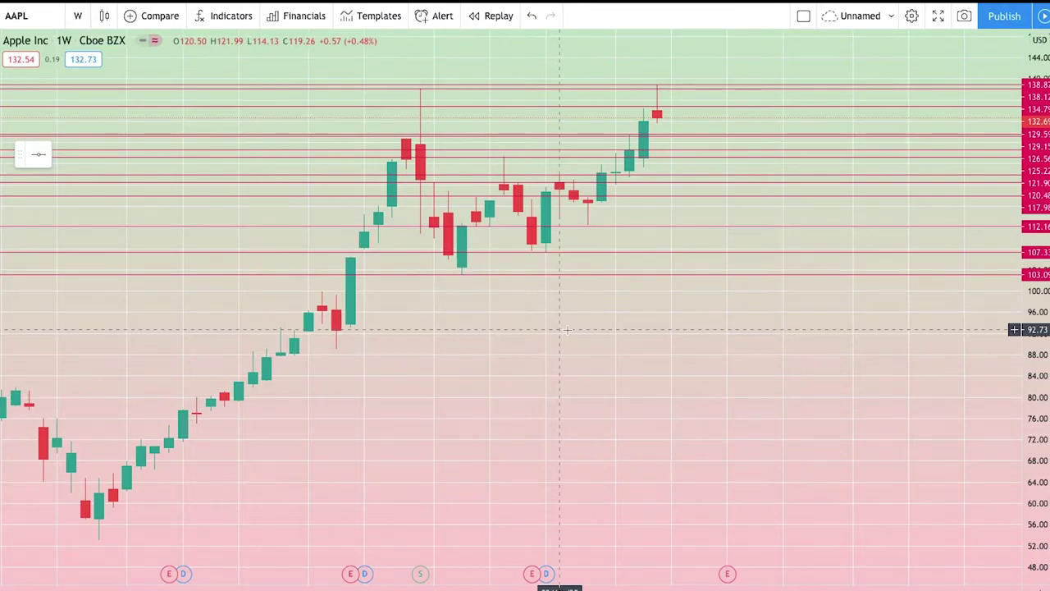
{"action": "scroll", "coordinate": [684, 320], "scroll_direction": "up", "scroll_amount": 2}
{"action": "scroll", "coordinate": [652, 383], "scroll_direction": "down", "scroll_amount": 2}
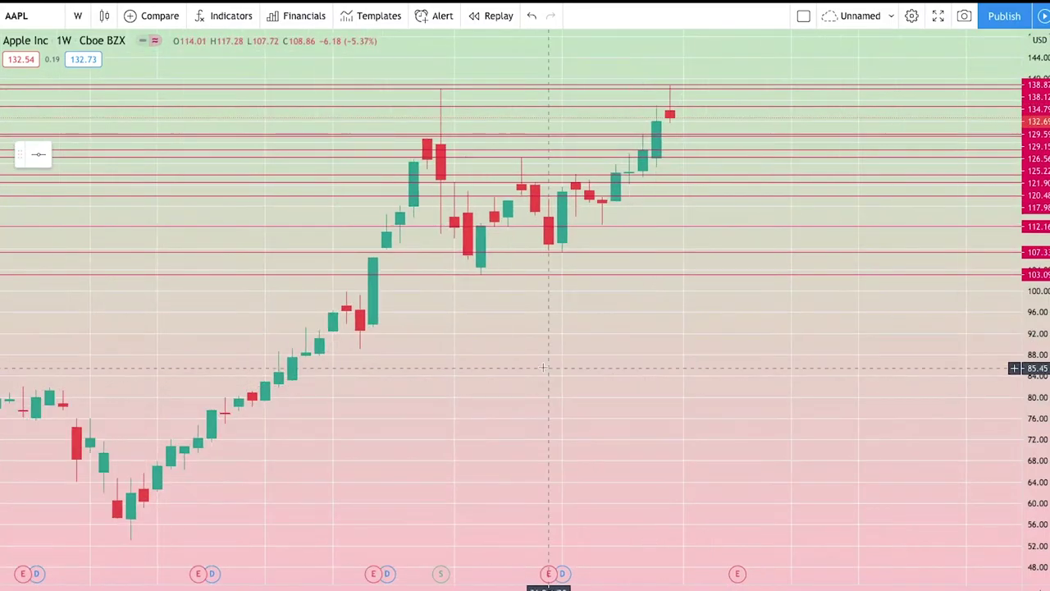
{"action": "scroll", "coordinate": [543, 365], "scroll_direction": "up", "scroll_amount": 2}
{"action": "left_click_drag", "start_coordinate": [476, 403], "coordinate": [719, 399]}
{"action": "scroll", "coordinate": [812, 369], "scroll_direction": "up", "scroll_amount": 1}
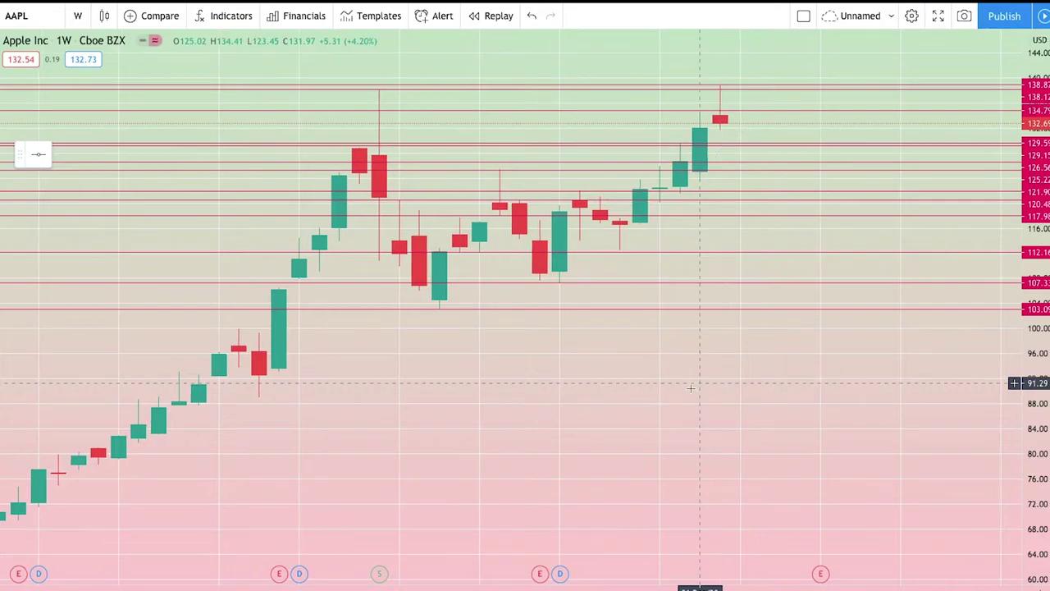
{"action": "scroll", "coordinate": [689, 394], "scroll_direction": "left", "scroll_amount": 3}
{"action": "scroll", "coordinate": [720, 393], "scroll_direction": "right", "scroll_amount": 2}
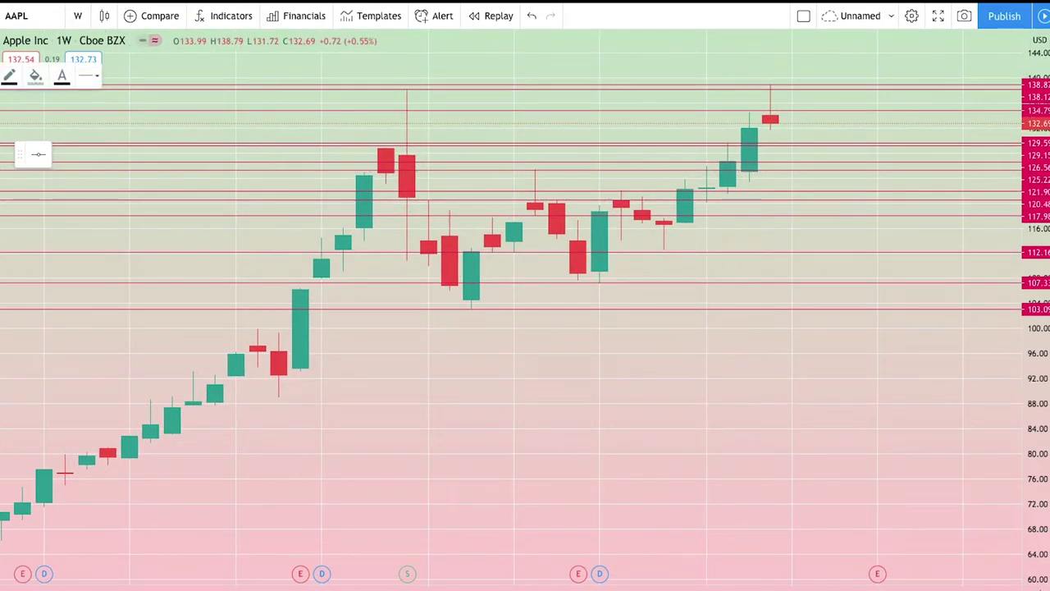
- Draw a black-bordered rectangle from about 139.09 down to 134.87 over the highest levels, extending past the latest weekly candle
{"action": "left_click", "coordinate": [10, 76]}
{"action": "left_click", "coordinate": [34, 206]}
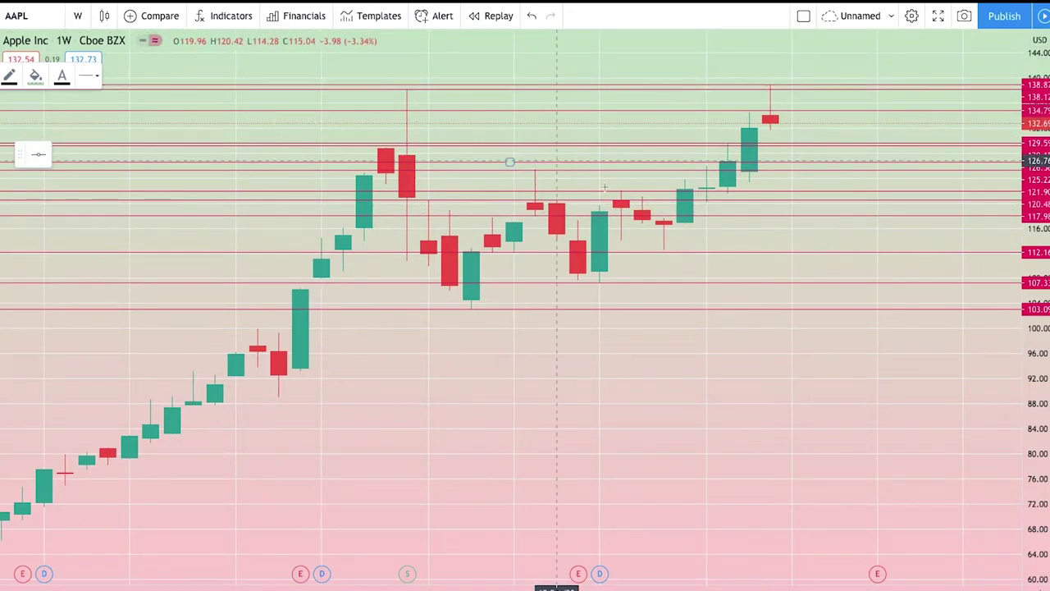
{"action": "left_click", "coordinate": [279, 83]}
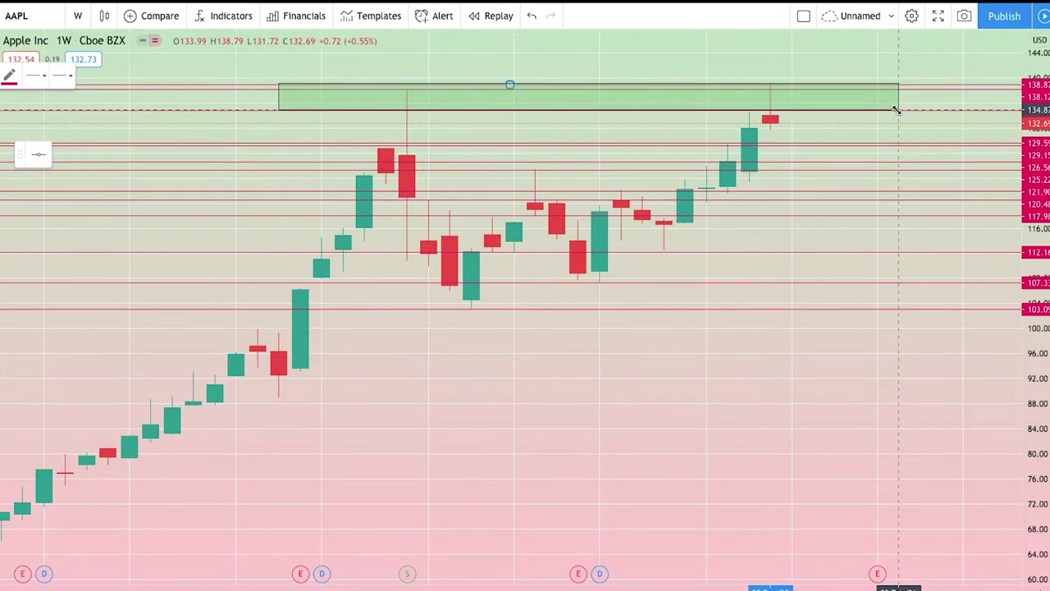
{"action": "left_click", "coordinate": [896, 110]}
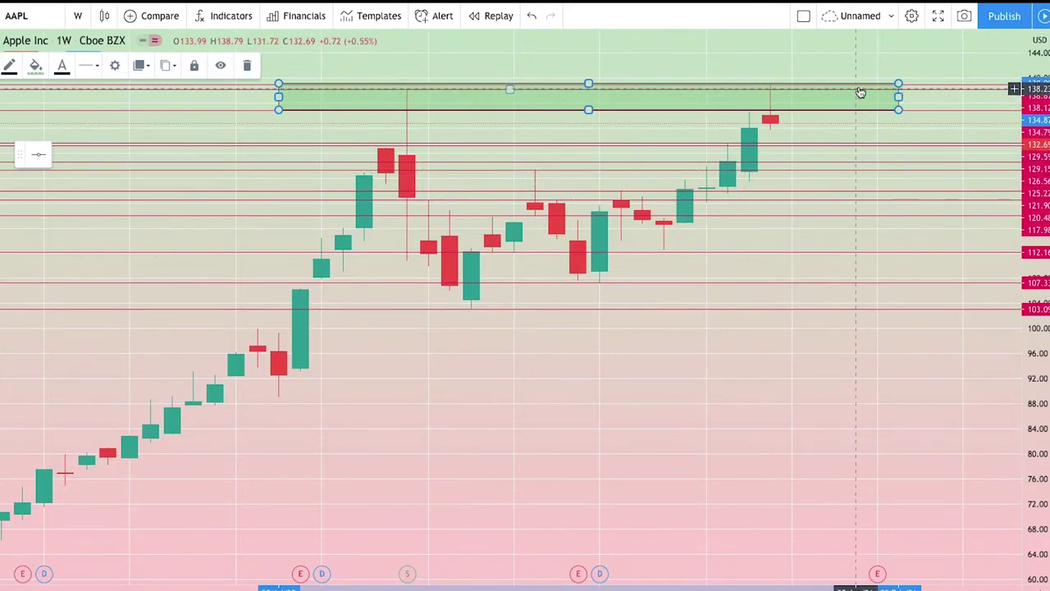
- Change the fill colour of the resistance zone rectangle to red
{"action": "left_click", "coordinate": [38, 72]}
{"action": "left_click", "coordinate": [44, 108]}
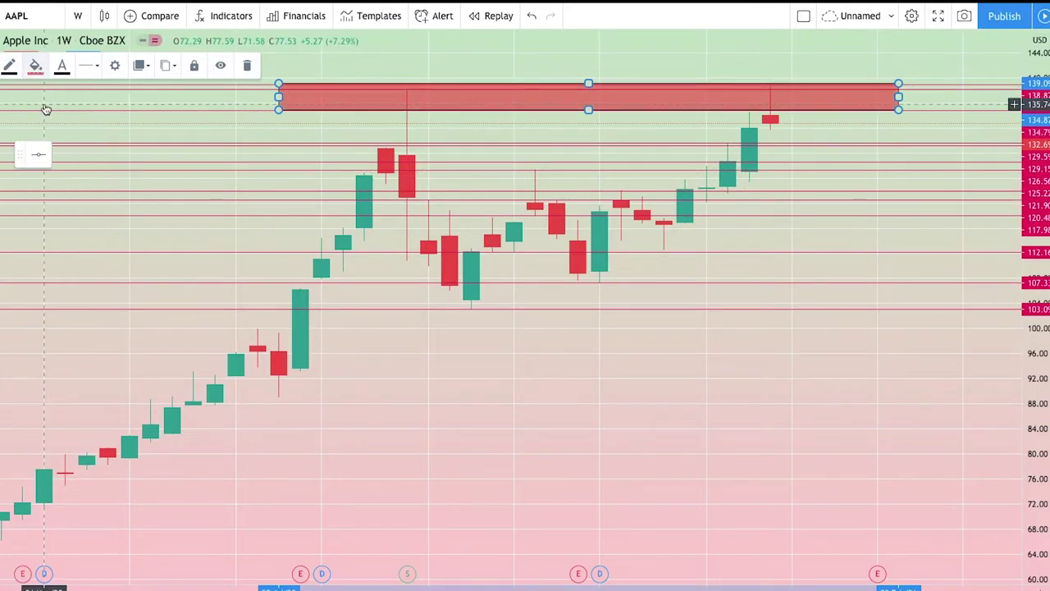
{"action": "left_click", "coordinate": [449, 301]}
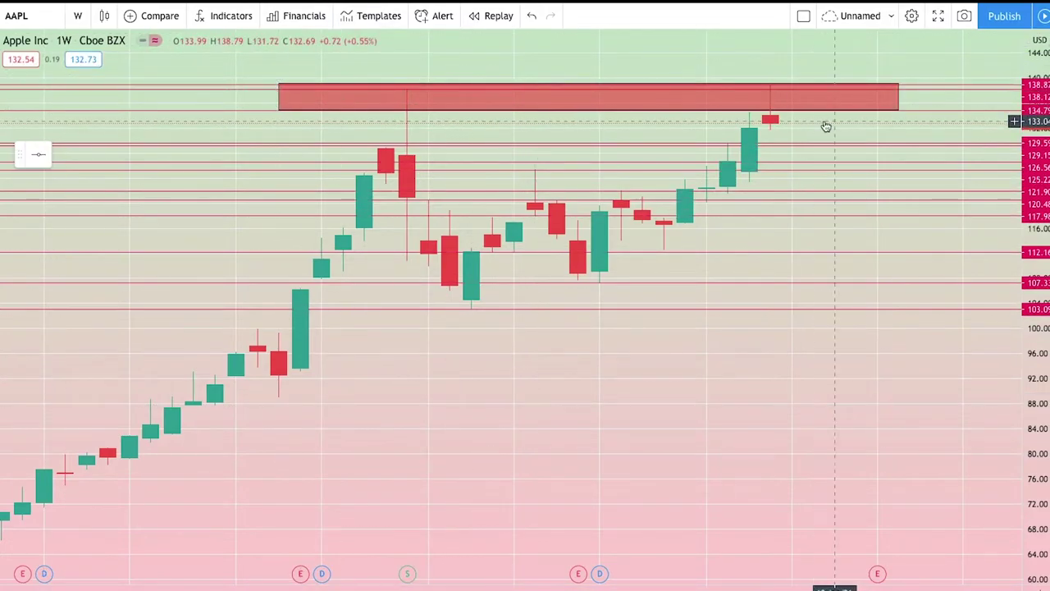
{"action": "left_click", "coordinate": [280, 98]}
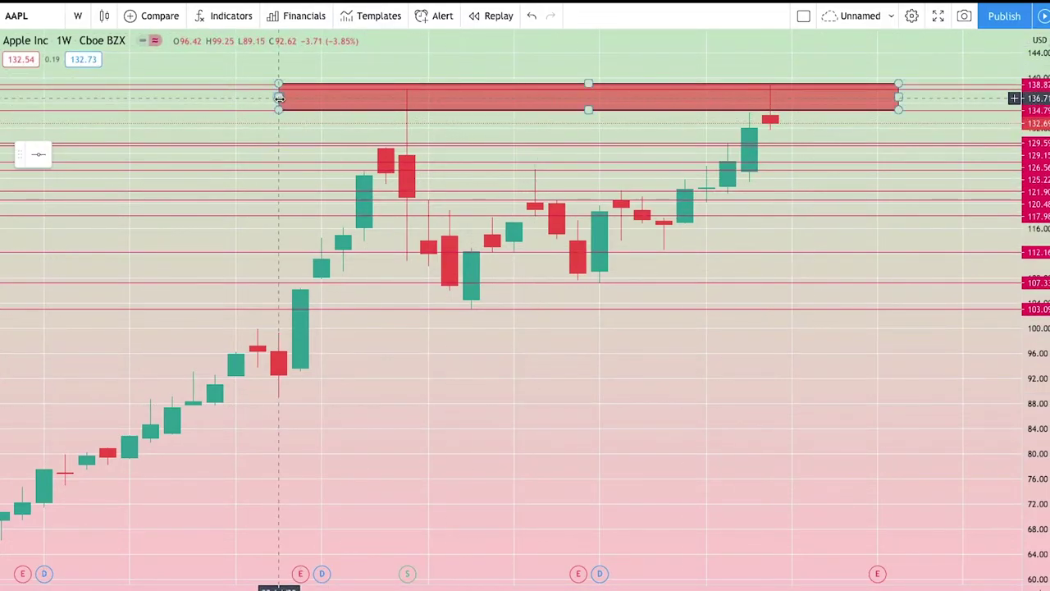
- Label the red resistance zone rectangle with the text "WEEKLY SUPPLY"
{"action": "right_click", "coordinate": [278, 98]}
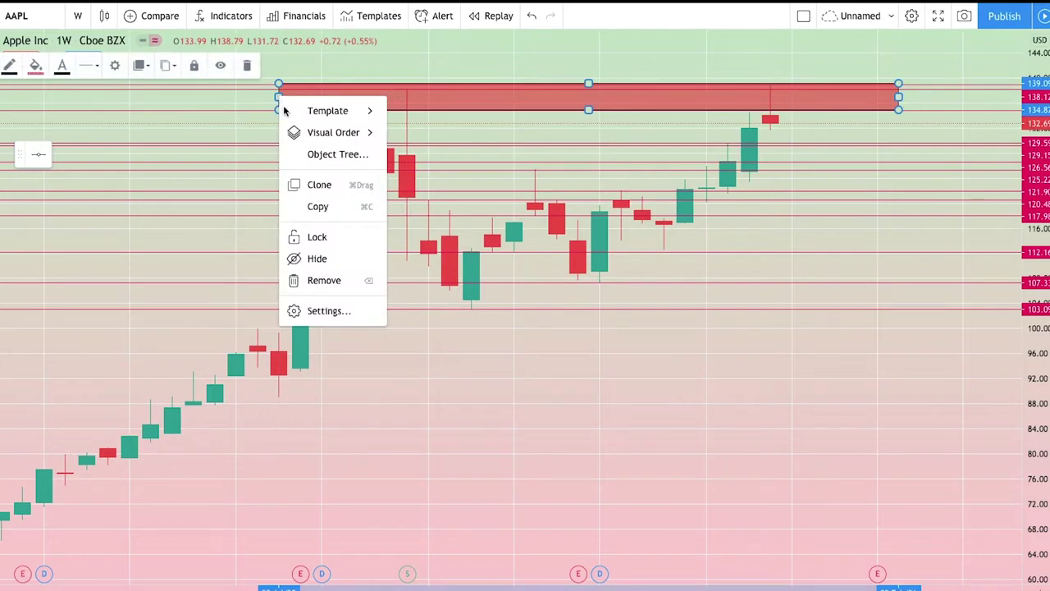
{"action": "left_click", "coordinate": [328, 311]}
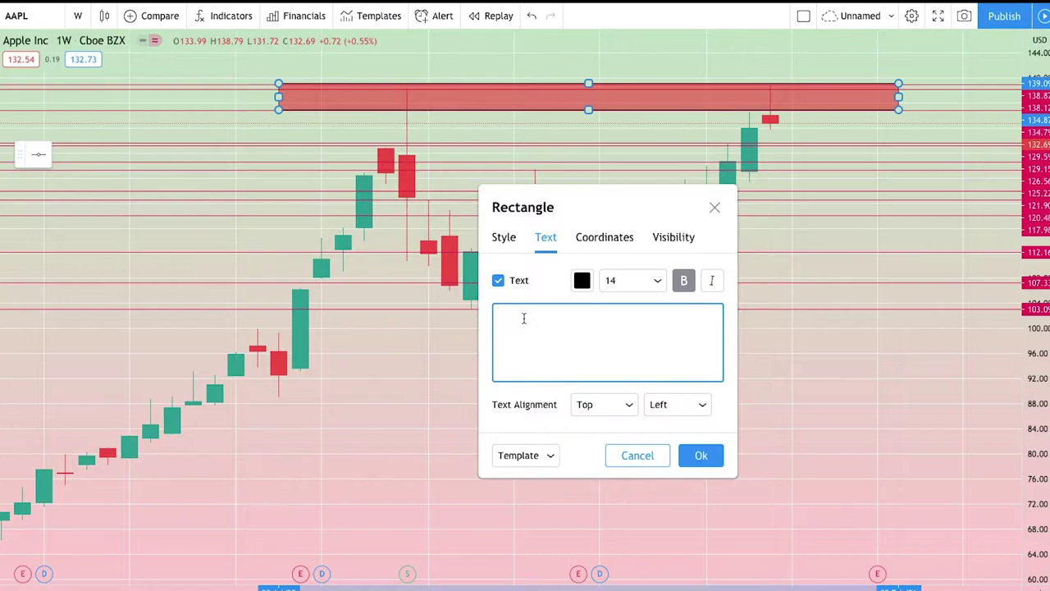
{"action": "type", "text": "WEEKL"}
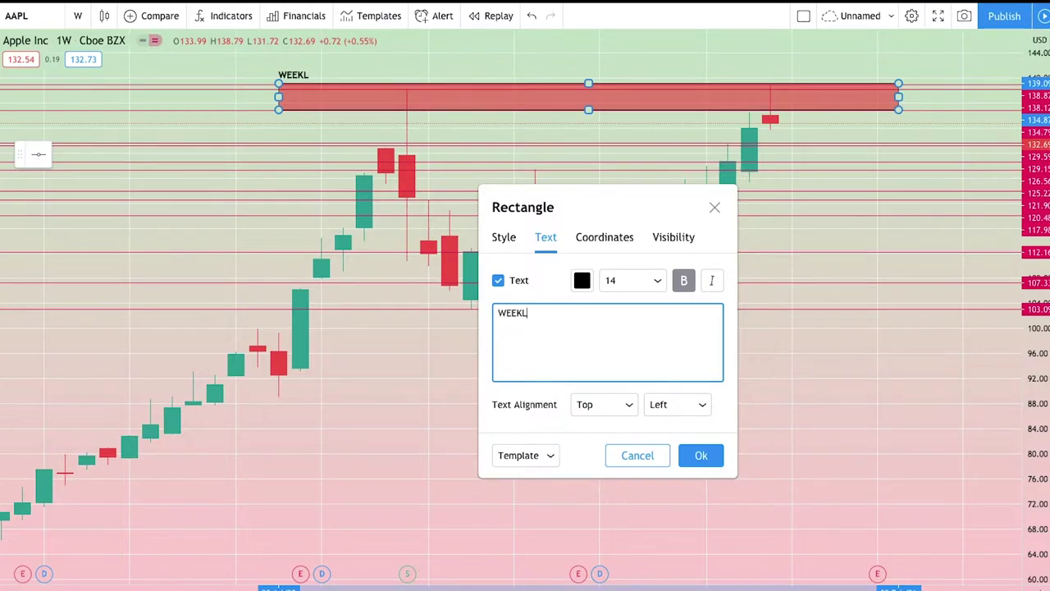
{"action": "type", "text": "Y. SU"}
{"action": "key", "text": "BackSpace"}
{"action": "key", "text": "BackSpace"}
{"action": "key", "text": "BackSpace"}
{"action": "type", "text": "SUPPLY"}
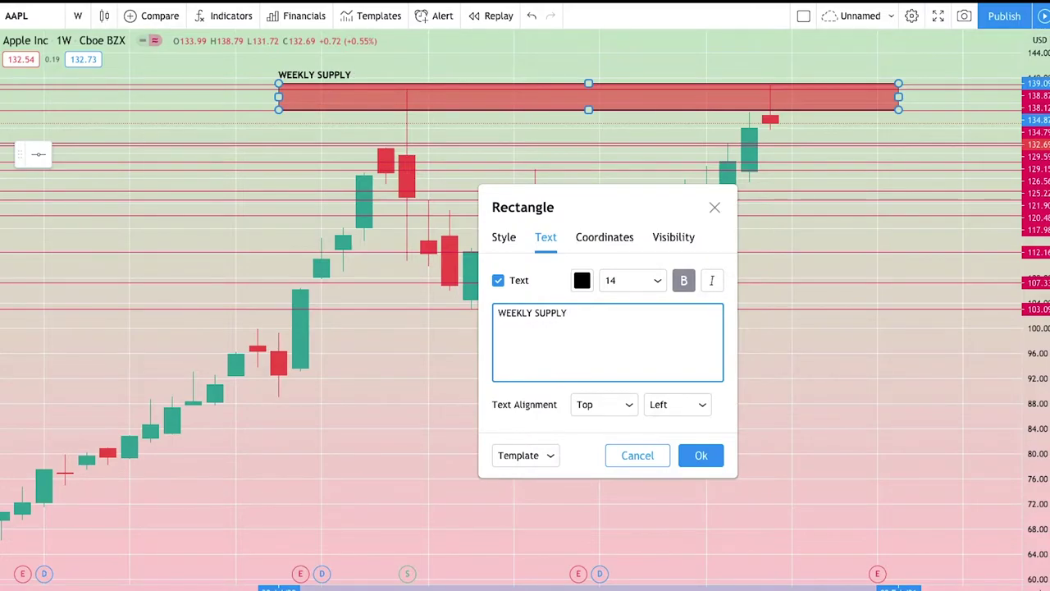
{"action": "left_click", "coordinate": [702, 455]}
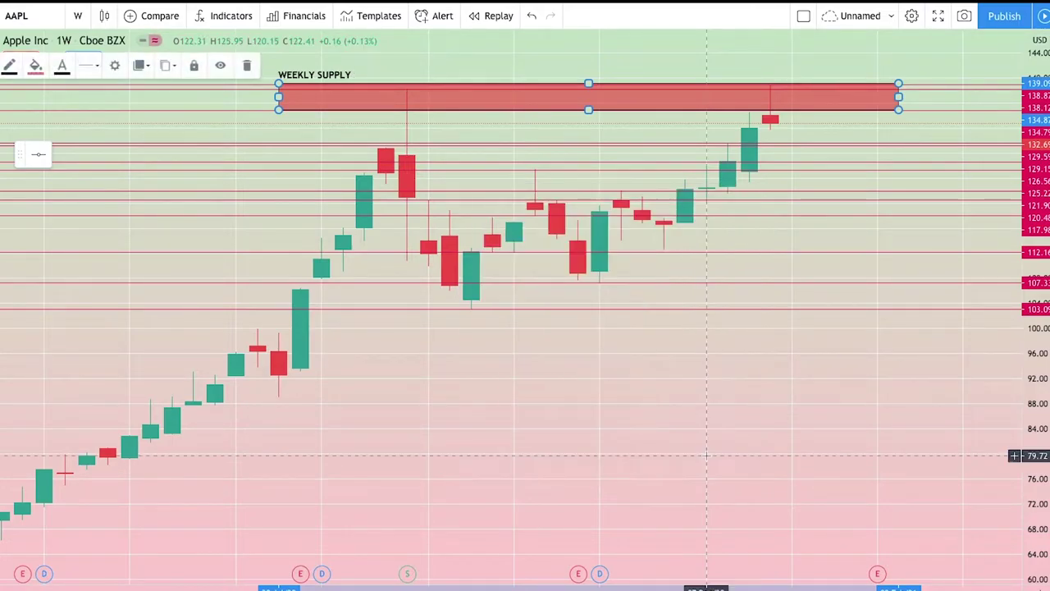
{"action": "left_click", "coordinate": [705, 455]}
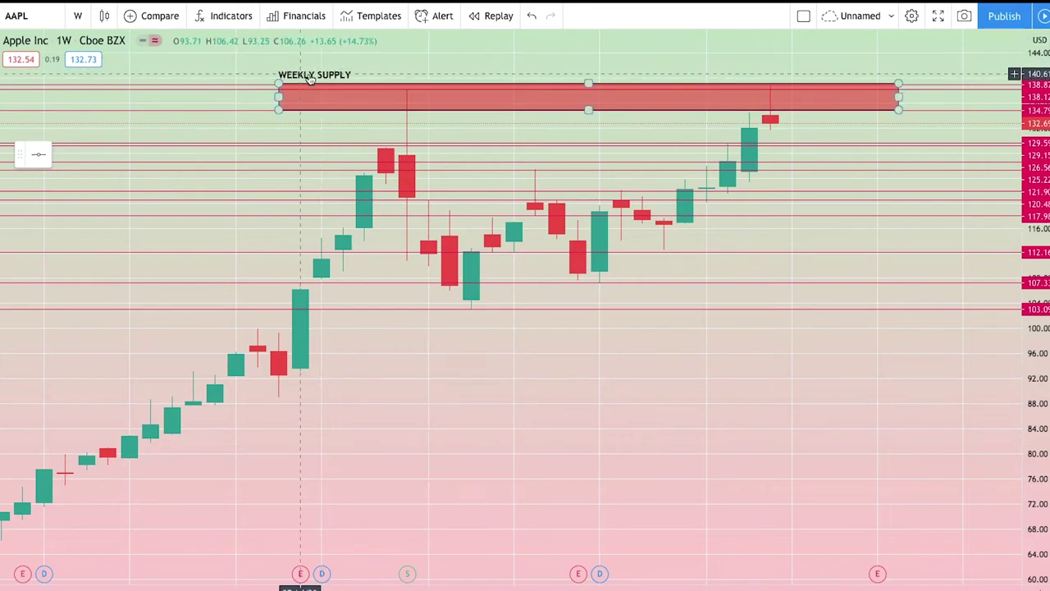
- Draw a rectangle from about 107.30 down to 103.19 over the two lowest levels, spanning the same candles as the supply zone
{"action": "key", "text": "alt+shift+r"}
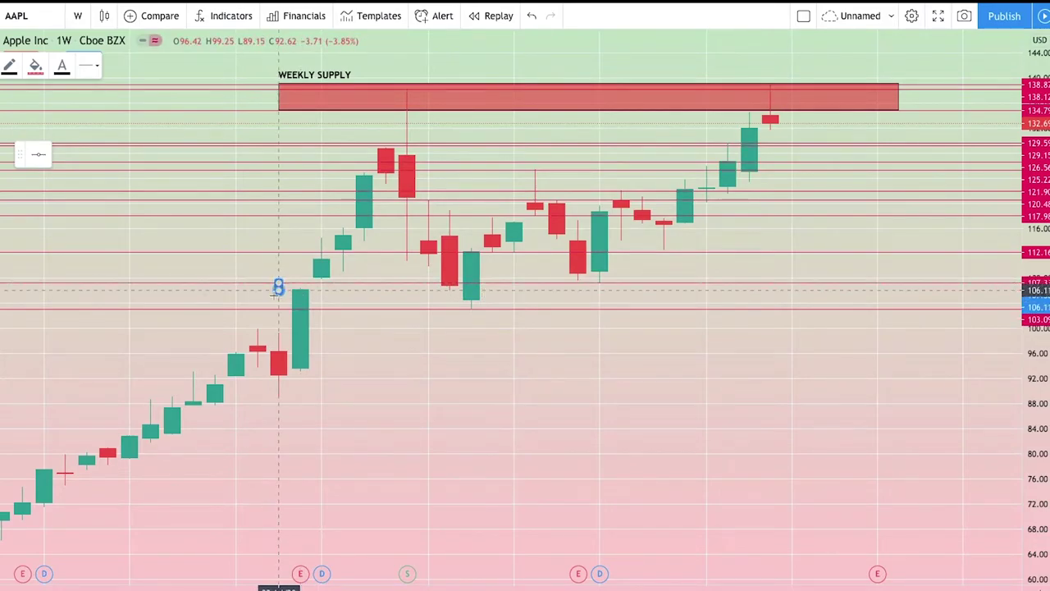
{"action": "left_click", "coordinate": [278, 283]}
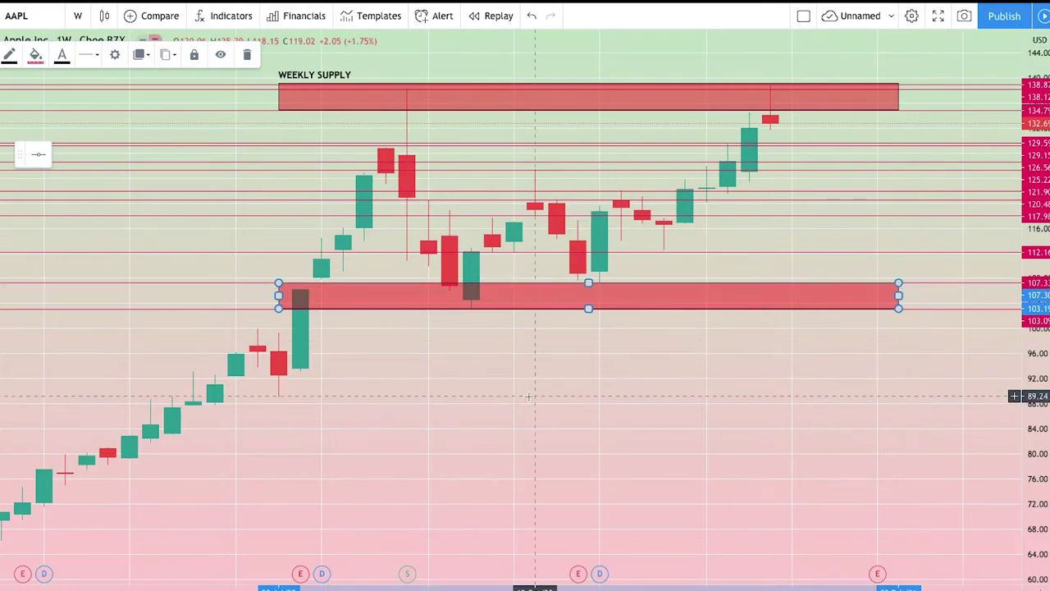
{"action": "scroll", "coordinate": [873, 316], "scroll_direction": "up", "scroll_amount": 1}
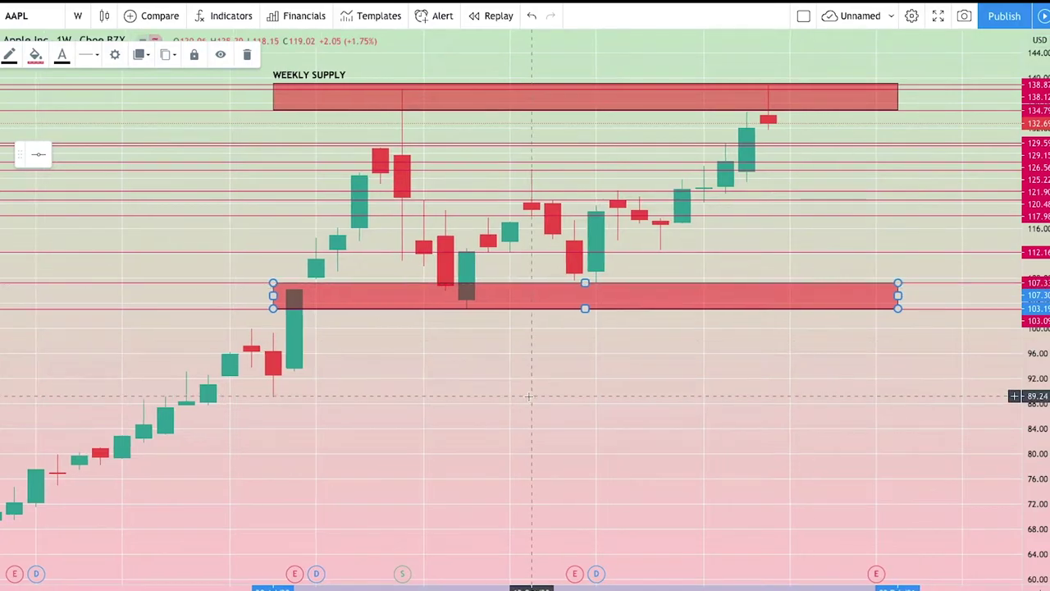
- Change the fill colour of the lower zone rectangle to green
{"action": "right_click", "coordinate": [896, 296]}
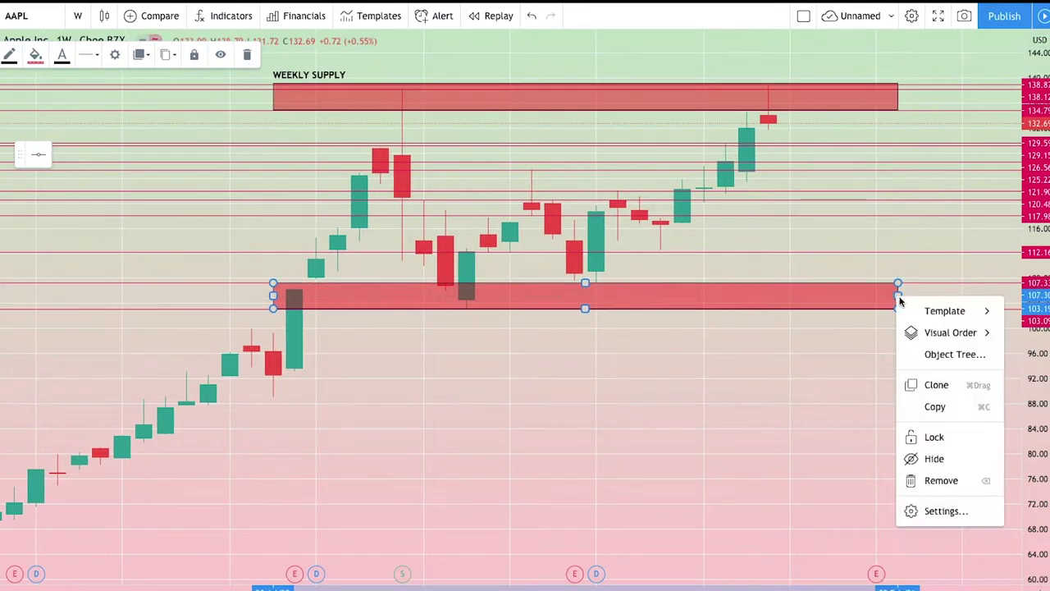
{"action": "left_click", "coordinate": [944, 510]}
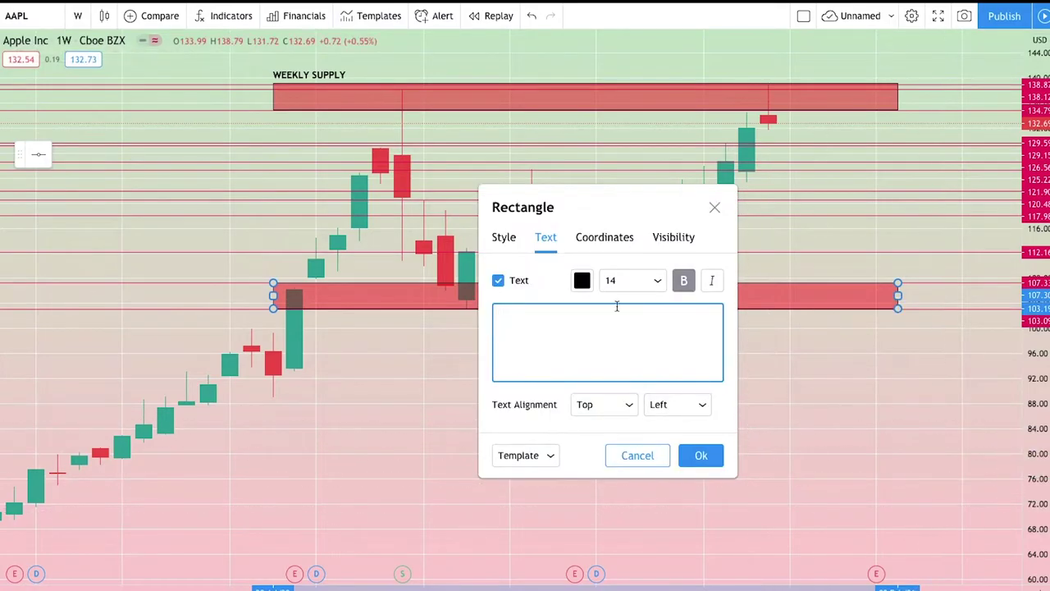
{"action": "left_click", "coordinate": [503, 237]}
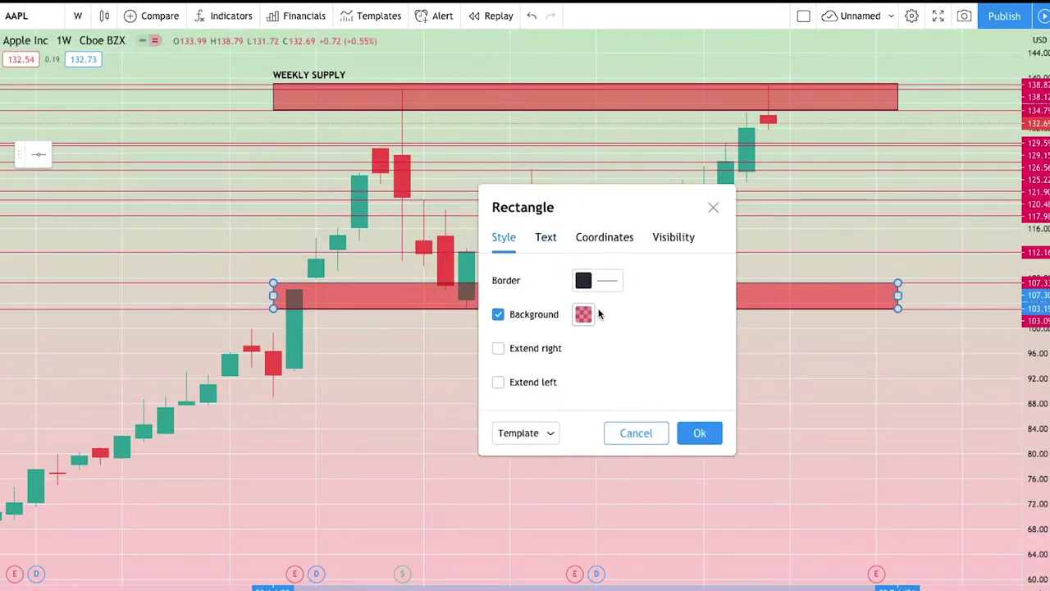
{"action": "left_click", "coordinate": [698, 433]}
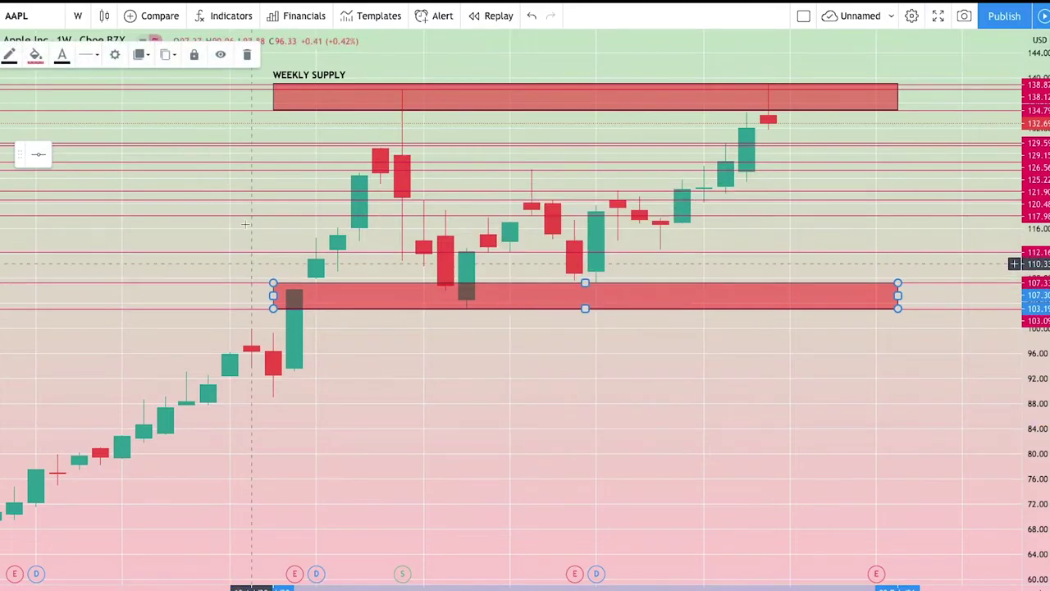
{"action": "left_click", "coordinate": [35, 57]}
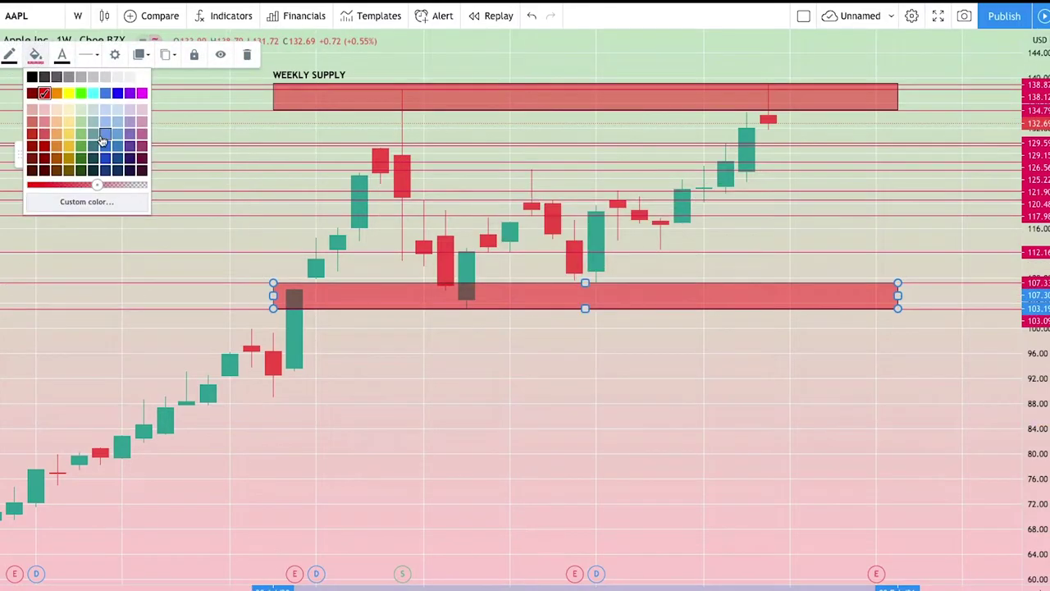
{"action": "left_click", "coordinate": [81, 93]}
{"action": "left_click", "coordinate": [569, 421]}
{"action": "scroll", "coordinate": [902, 384], "scroll_direction": "up", "scroll_amount": 1}
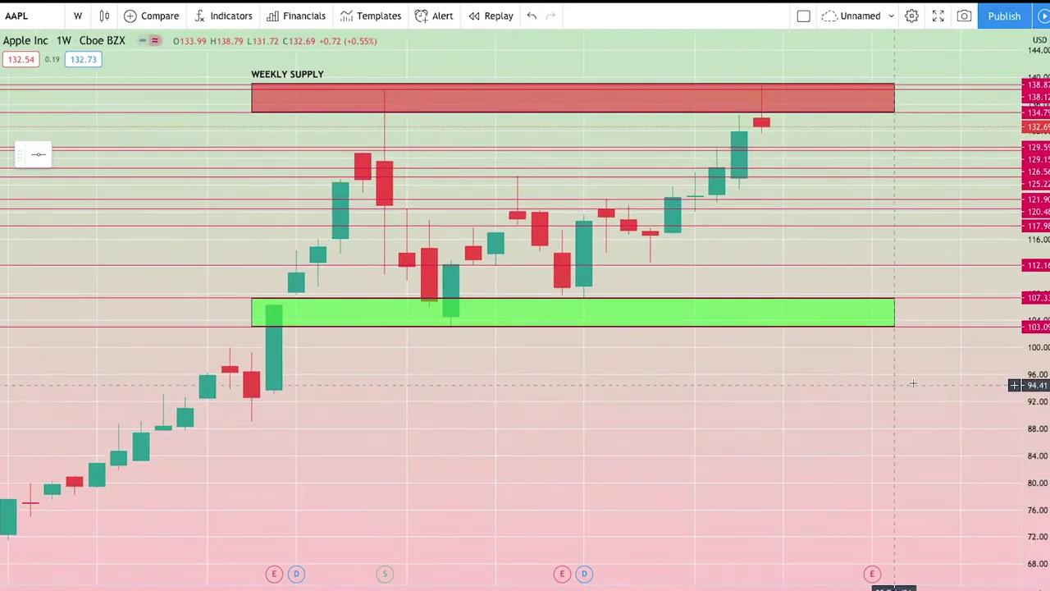
- Label the green zone rectangle with the text "WWEKLY DEMAND"
{"action": "right_click", "coordinate": [896, 311]}
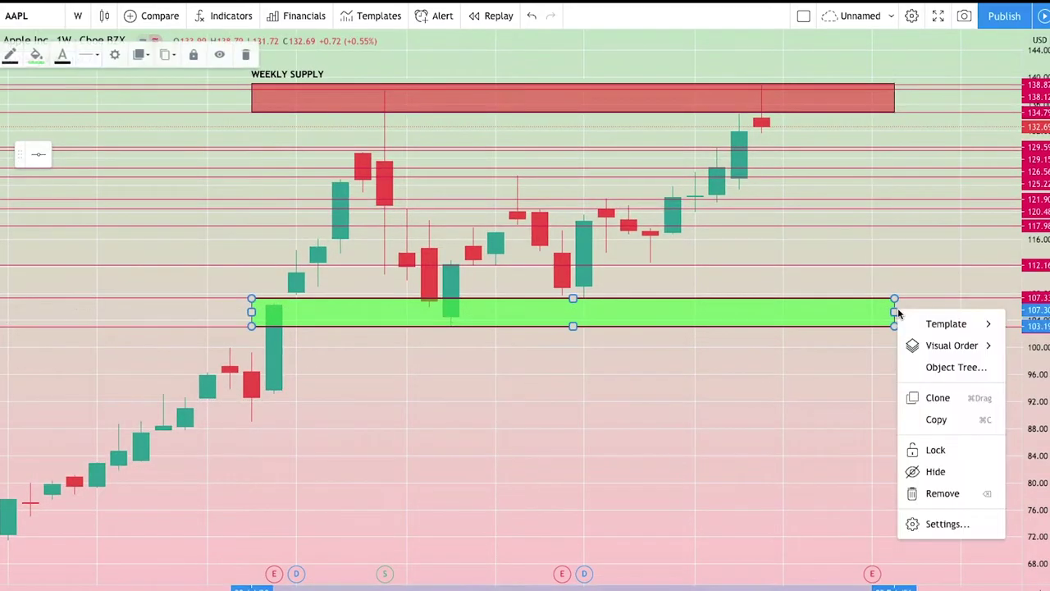
{"action": "left_click", "coordinate": [943, 524]}
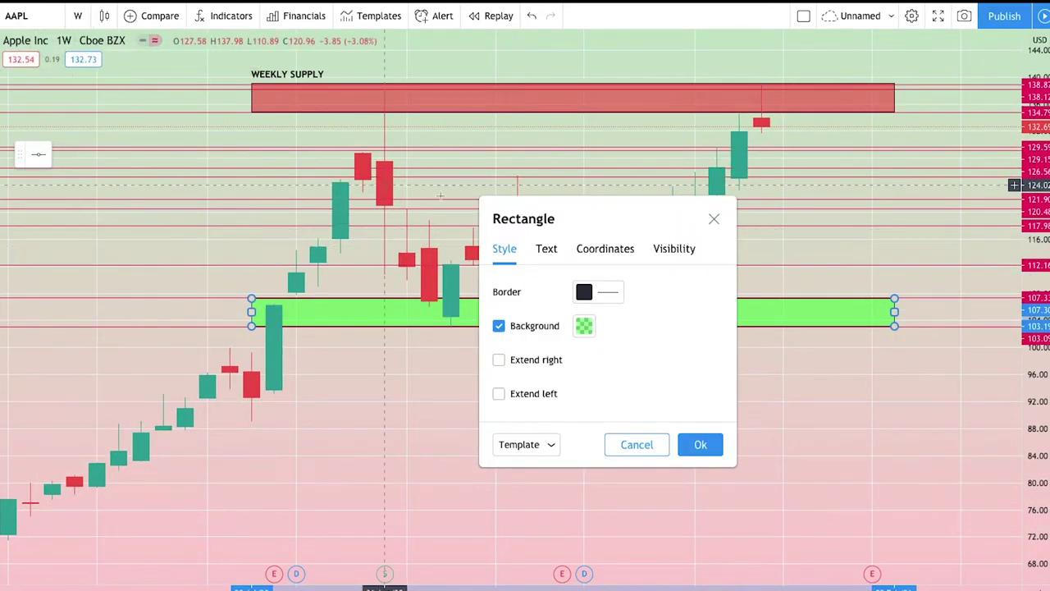
{"action": "left_click", "coordinate": [548, 248]}
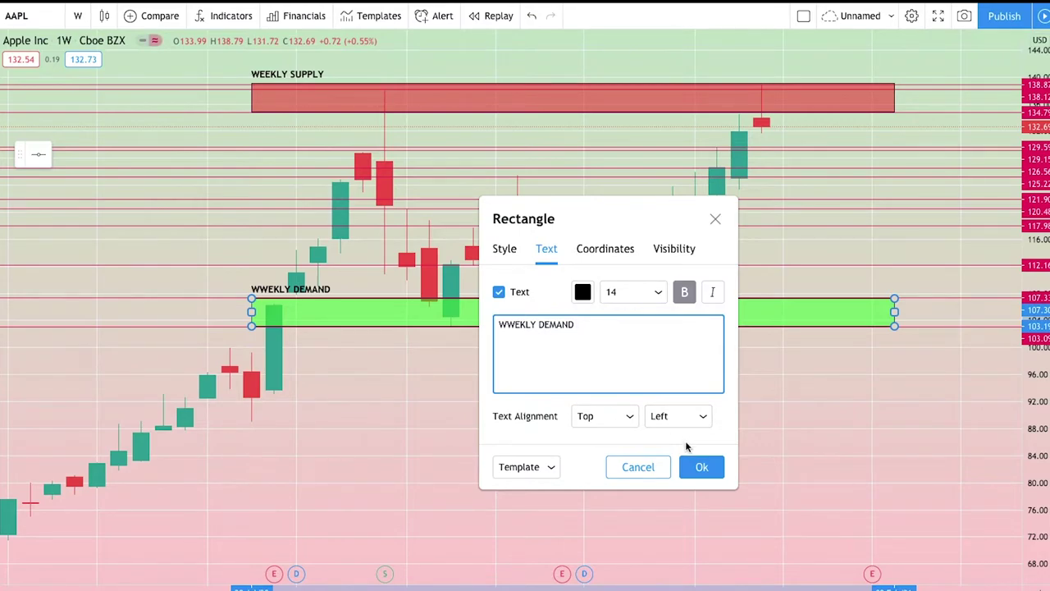
{"action": "left_click", "coordinate": [693, 467]}
{"action": "left_click", "coordinate": [703, 462]}
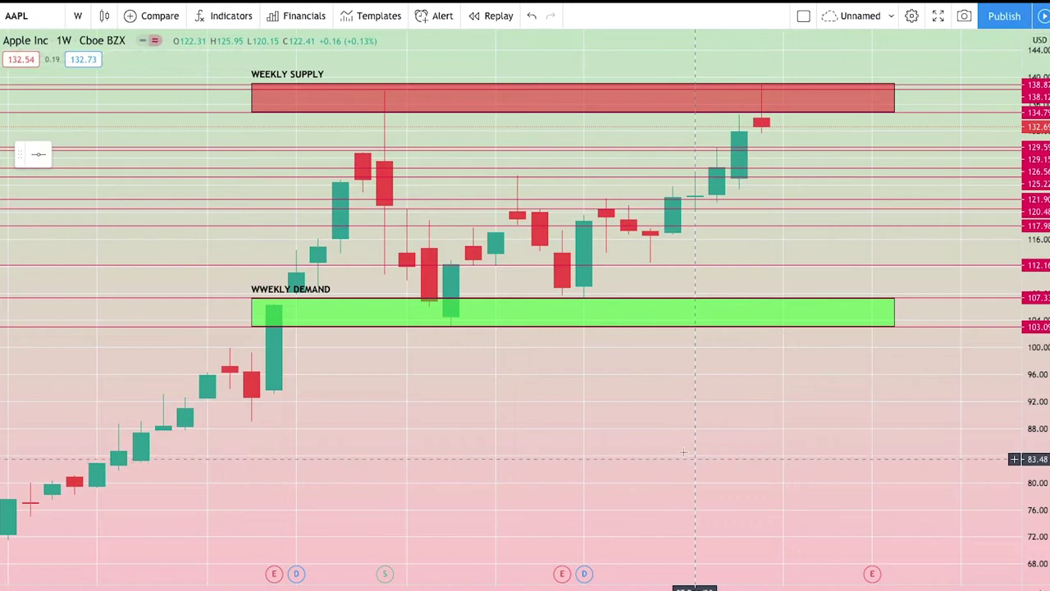
- Correct the green zone's label to read "WEEKLY DEMAND"
{"action": "left_click", "coordinate": [253, 312]}
{"action": "right_click", "coordinate": [252, 312]}
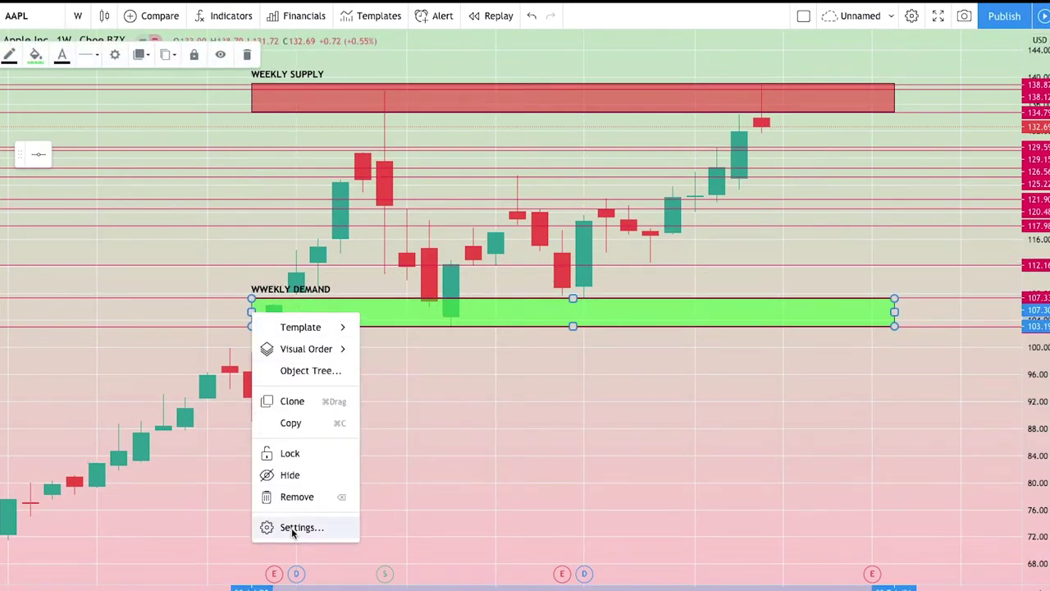
{"action": "left_click", "coordinate": [294, 528]}
{"action": "key", "text": "BackSpace"}
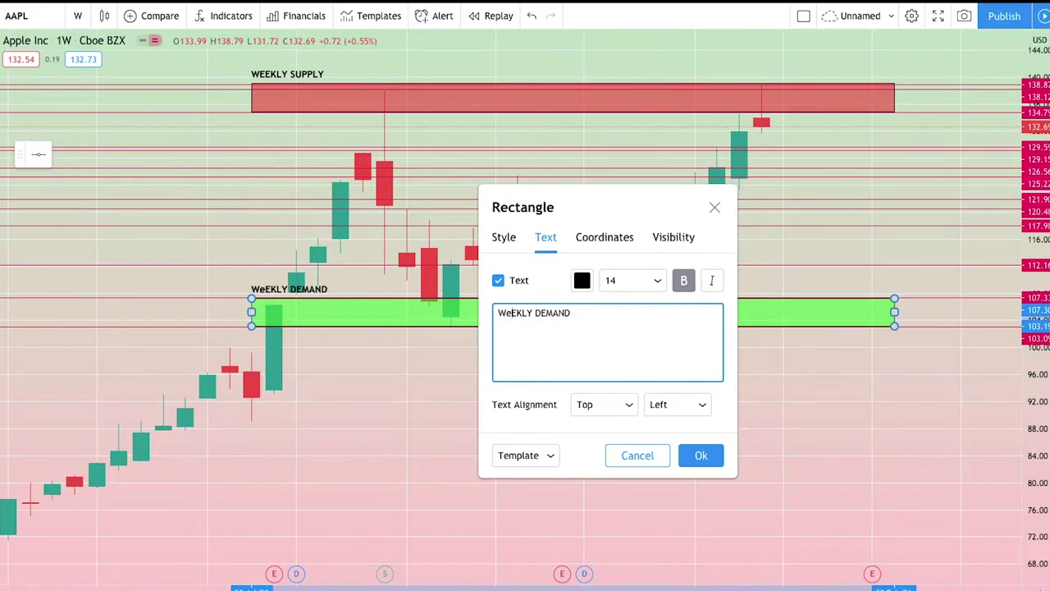
{"action": "left_click", "coordinate": [700, 455]}
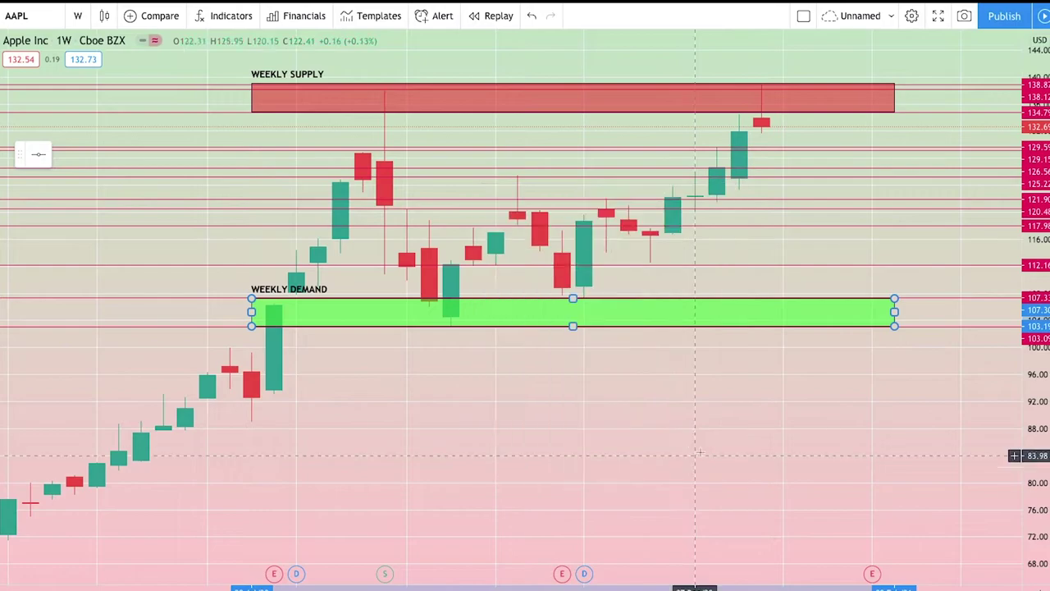
- Examine how the weekly candles move between the supply and demand zones and react at the levels in between
{"action": "scroll", "coordinate": [659, 403], "scroll_direction": "up", "scroll_amount": 1}
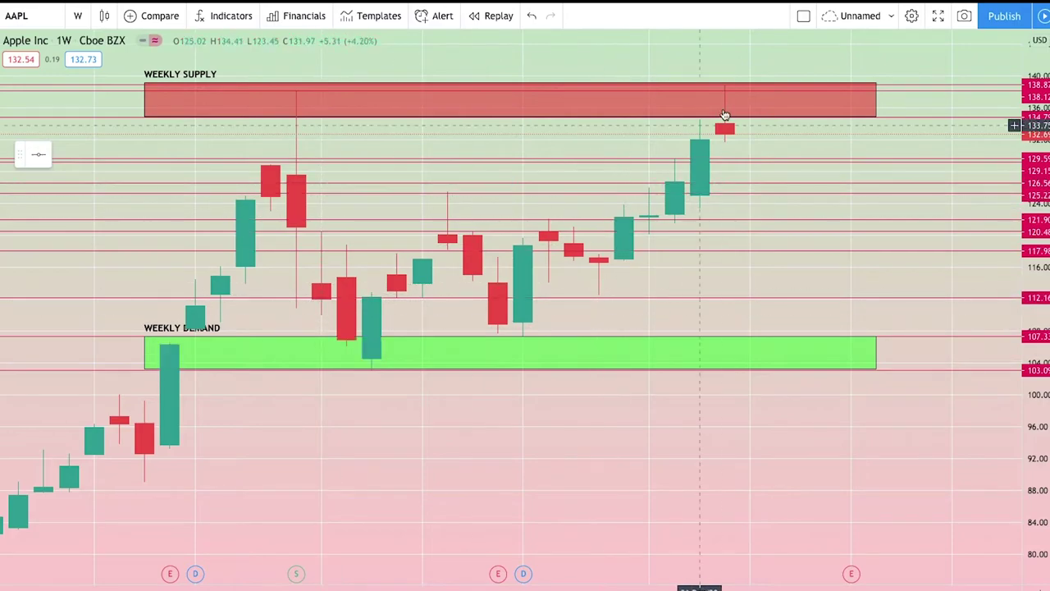
{"action": "scroll", "coordinate": [611, 282], "scroll_direction": "down", "scroll_amount": 2}
{"action": "scroll", "coordinate": [616, 280], "scroll_direction": "up", "scroll_amount": 2}
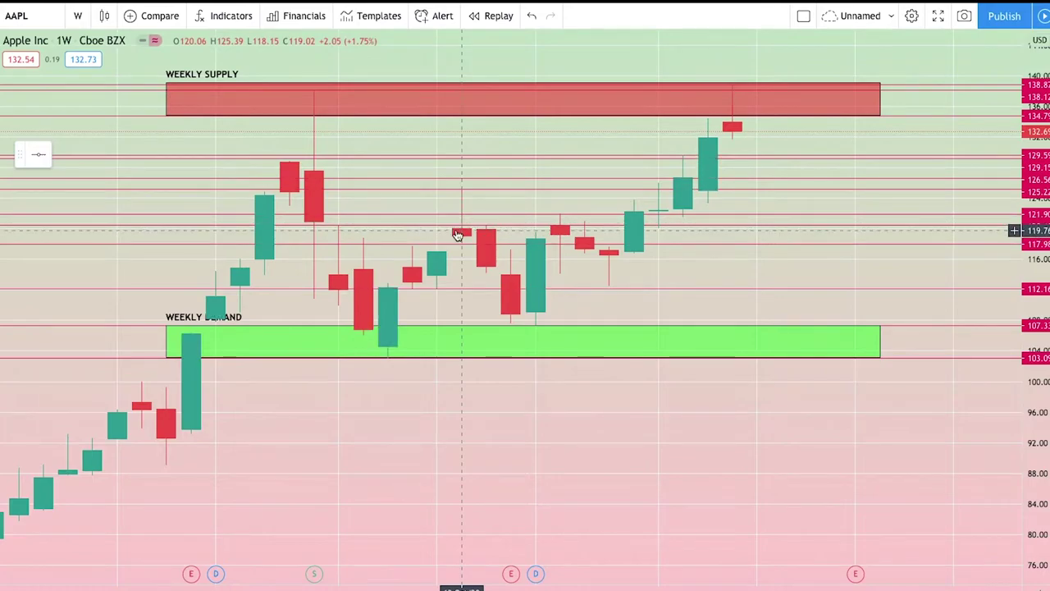
{"action": "left_click", "coordinate": [431, 290]}
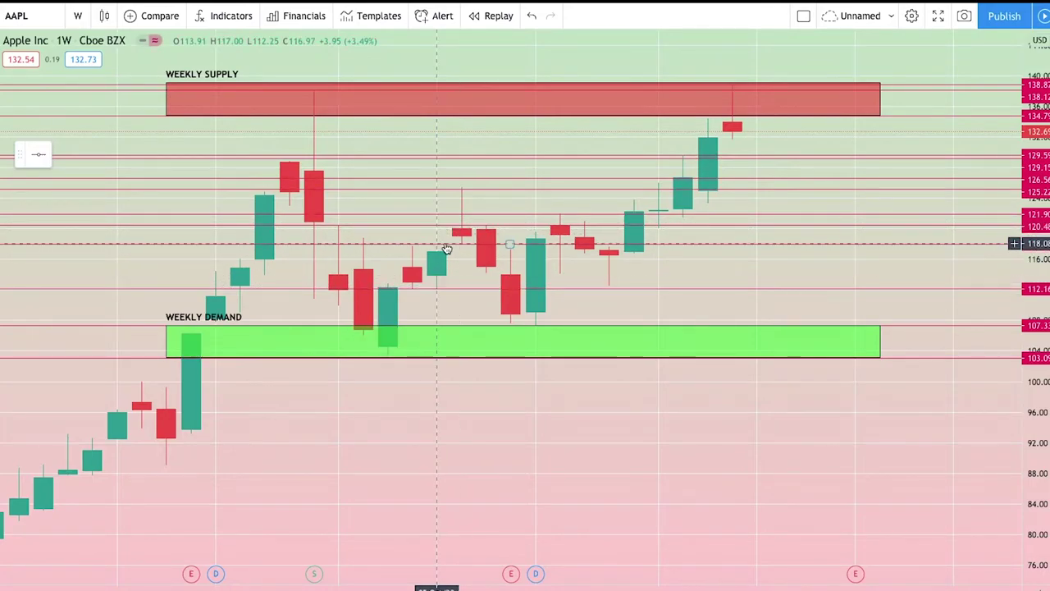
{"action": "left_click", "coordinate": [447, 244]}
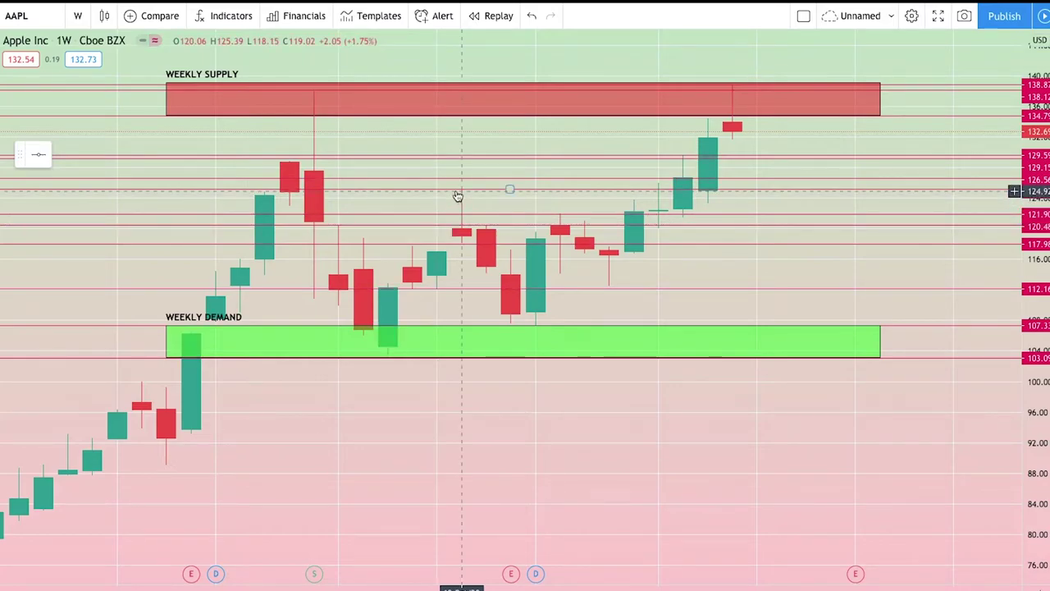
{"action": "left_click", "coordinate": [516, 332]}
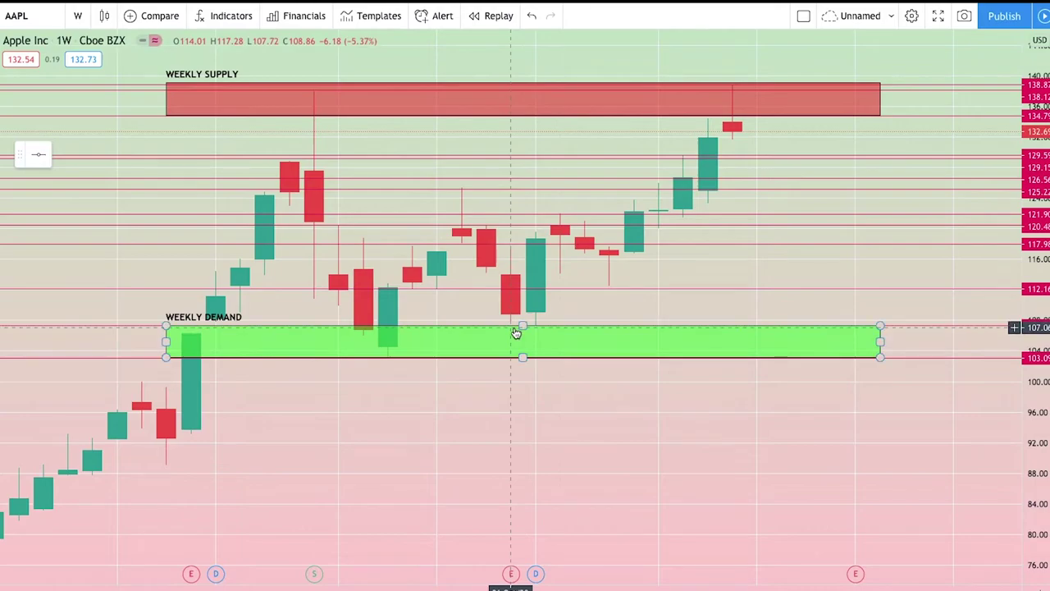
{"action": "left_click", "coordinate": [529, 298]}
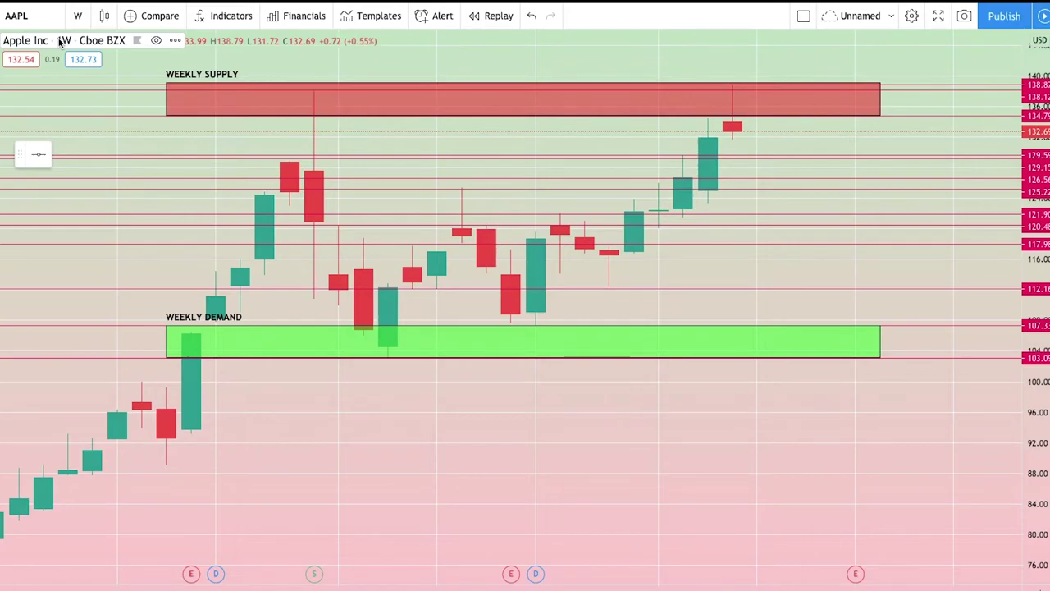
- Switch the chart to the 1 day timeframe and fit the candles between the weekly supply and demand zones in view
{"action": "left_click", "coordinate": [78, 16]}
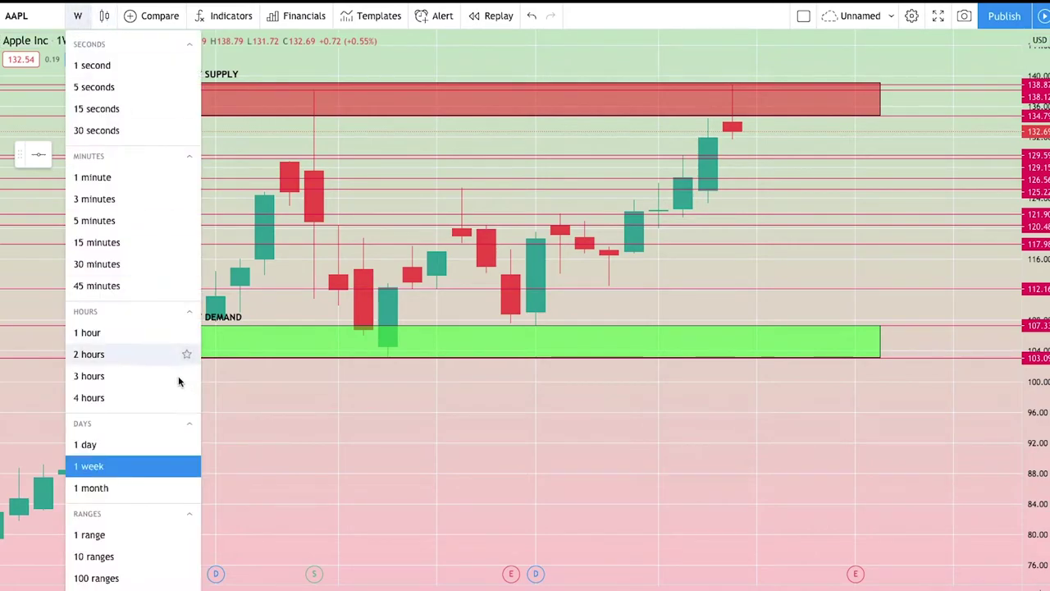
{"action": "left_click", "coordinate": [118, 445]}
{"action": "scroll", "coordinate": [613, 397], "scroll_direction": "down", "scroll_amount": 6}
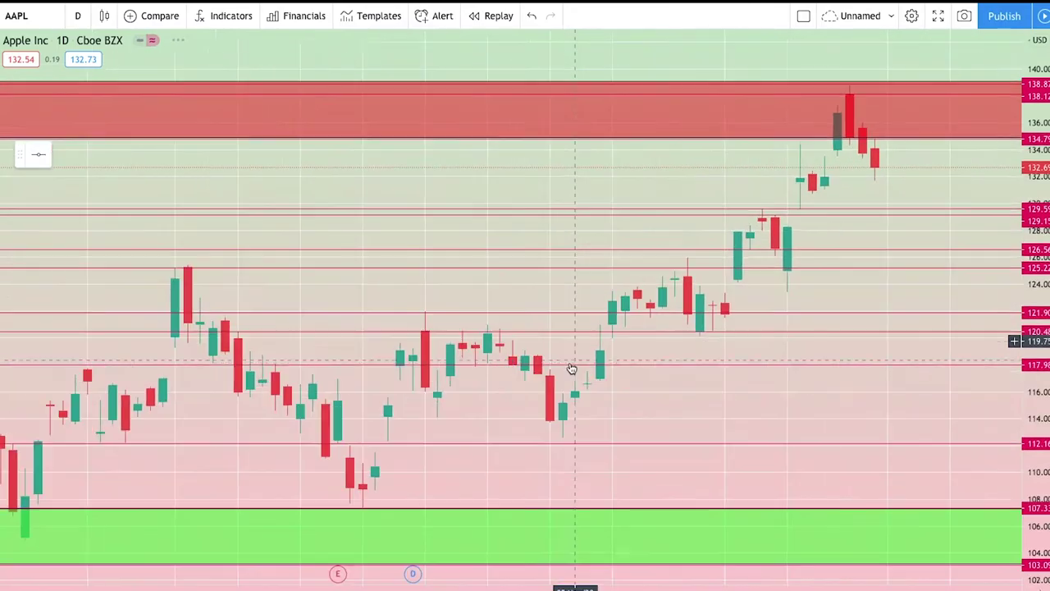
{"action": "scroll", "coordinate": [613, 397], "scroll_direction": "up", "scroll_amount": 3}
{"action": "left_click_drag", "start_coordinate": [612, 397], "coordinate": [545, 477]}
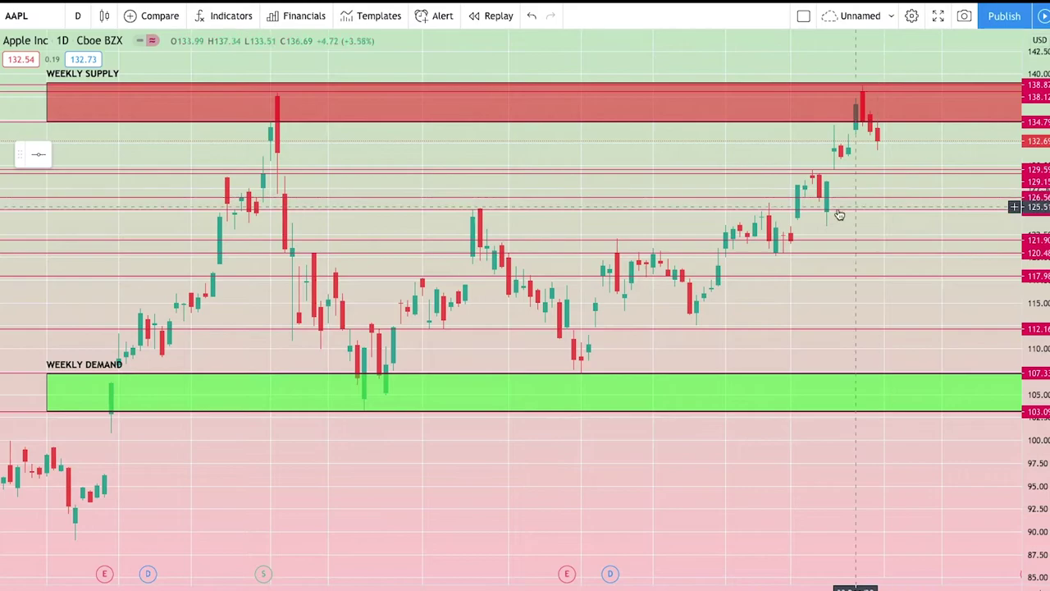
- Examine how the daily candles react at the levels between the weekly supply and demand zones
{"action": "mouse_move", "coordinate": [785, 436]}
{"action": "left_mouse_down"}
{"action": "mouse_move", "coordinate": [618, 466]}
{"action": "mouse_move", "coordinate": [775, 428]}
{"action": "left_mouse_up"}
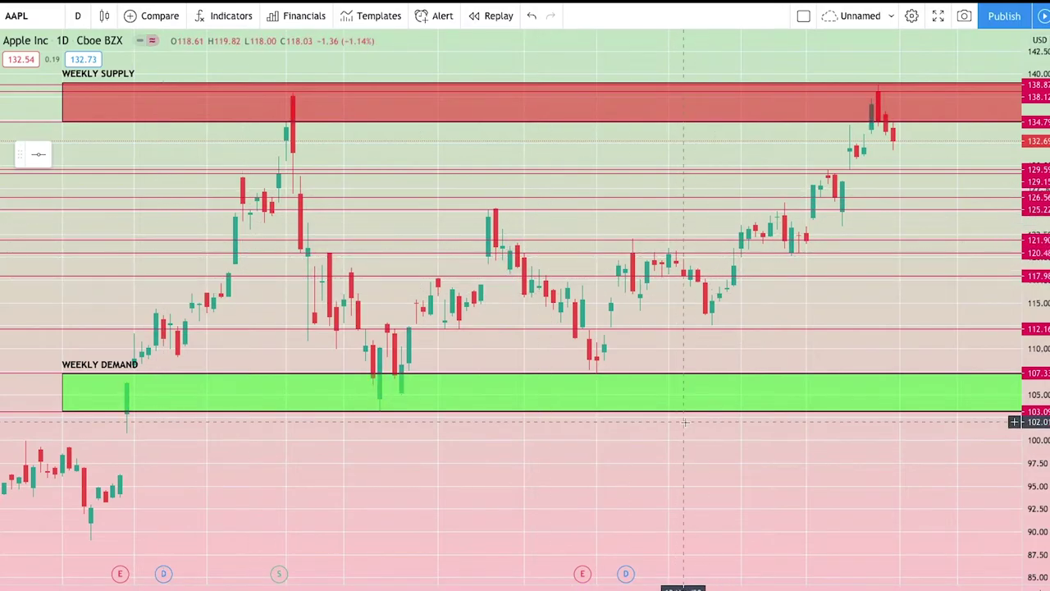
{"action": "left_click_drag", "start_coordinate": [683, 427], "coordinate": [587, 438]}
{"action": "left_click_drag", "start_coordinate": [628, 271], "coordinate": [705, 275]}
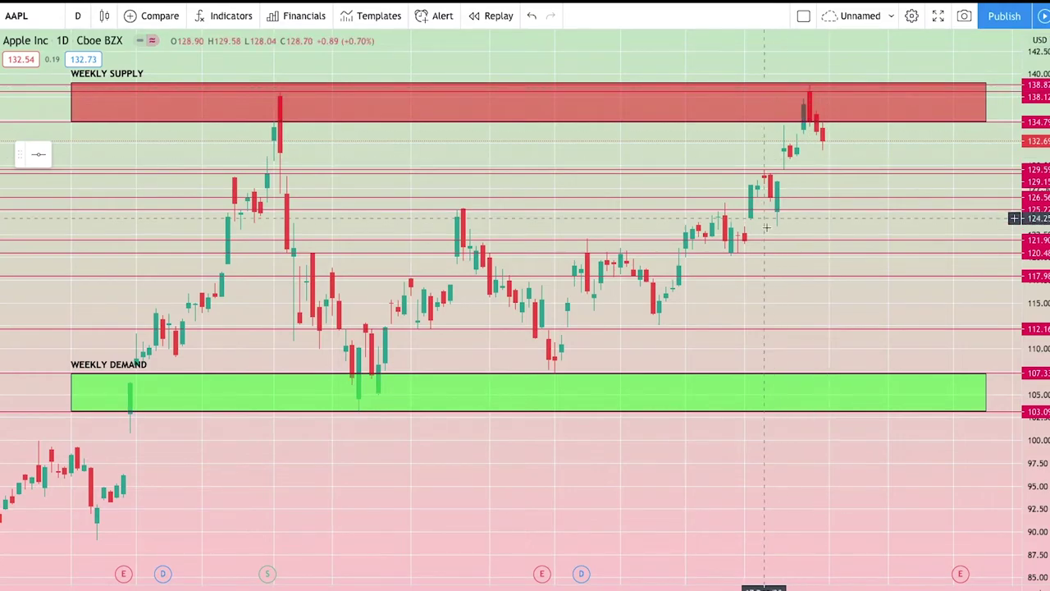
{"action": "scroll", "coordinate": [815, 450], "scroll_direction": "down", "scroll_amount": 2}
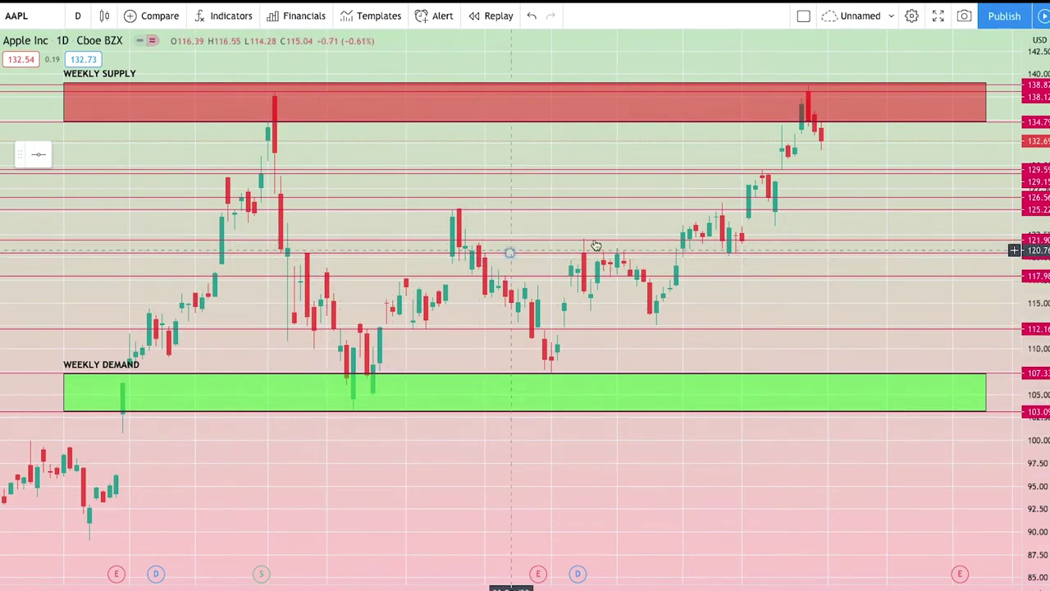
{"action": "left_click", "coordinate": [804, 279]}
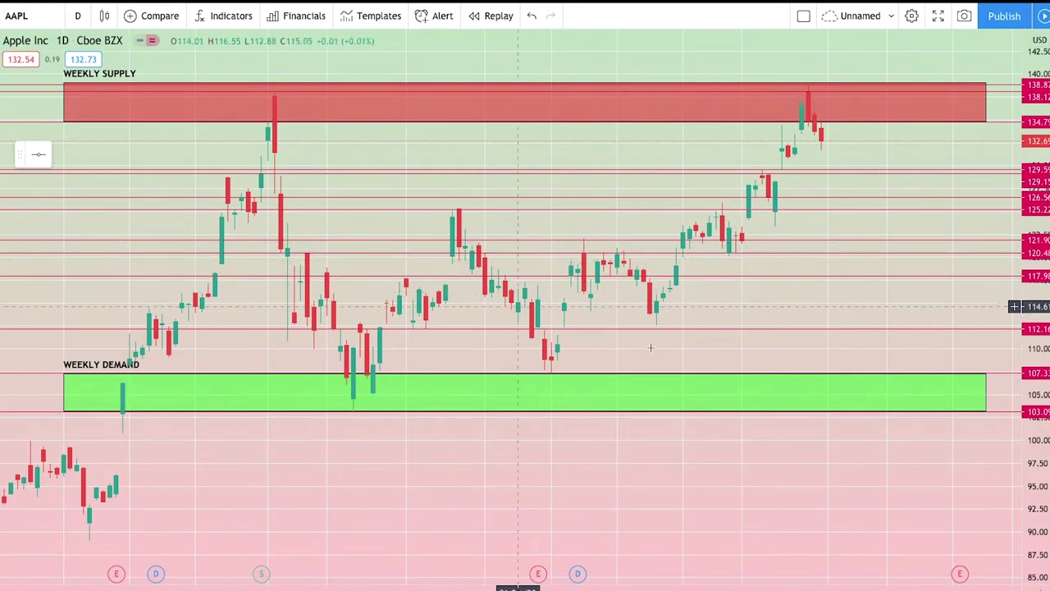
- Draw a green rectangle between the 125.22 and 120.48 levels, from the first weekly supply peak to the candles of the latest rally
{"action": "left_click_drag", "start_coordinate": [734, 459], "coordinate": [721, 458]}
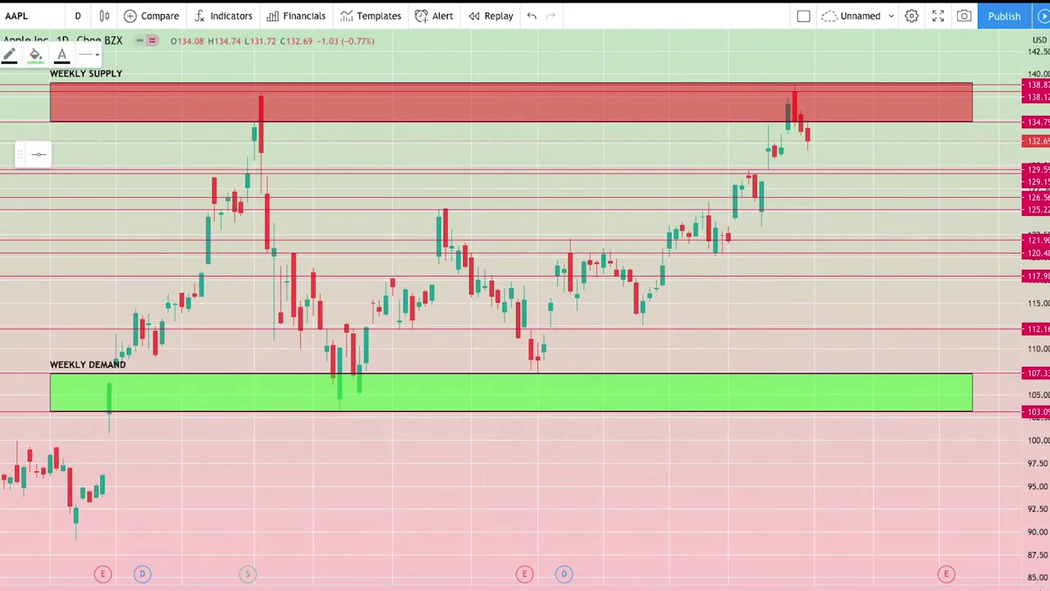
{"action": "left_click", "coordinate": [39, 153]}
{"action": "left_click", "coordinate": [35, 202]}
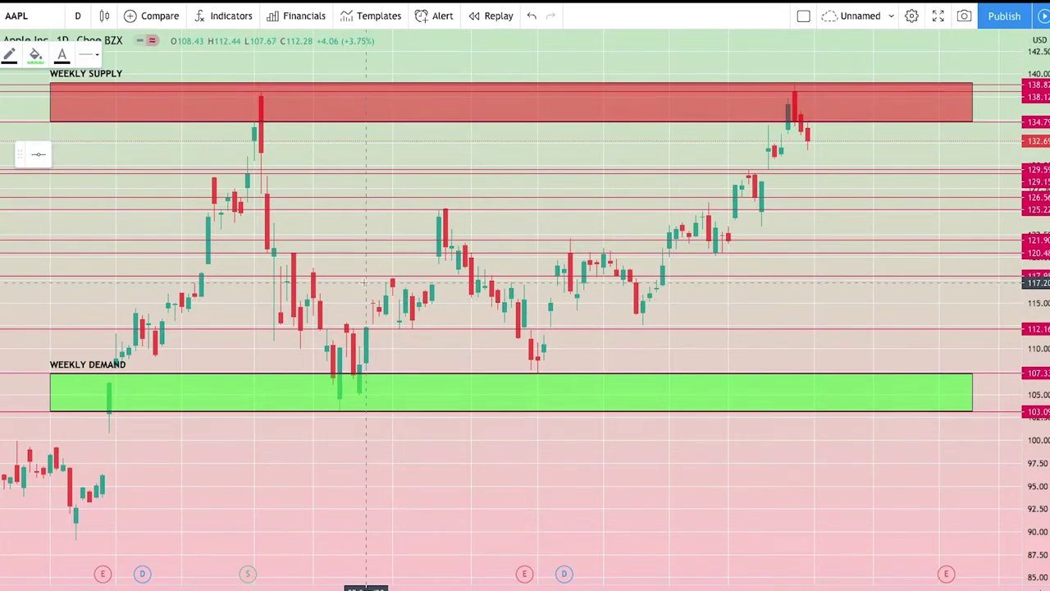
{"action": "left_click", "coordinate": [254, 210]}
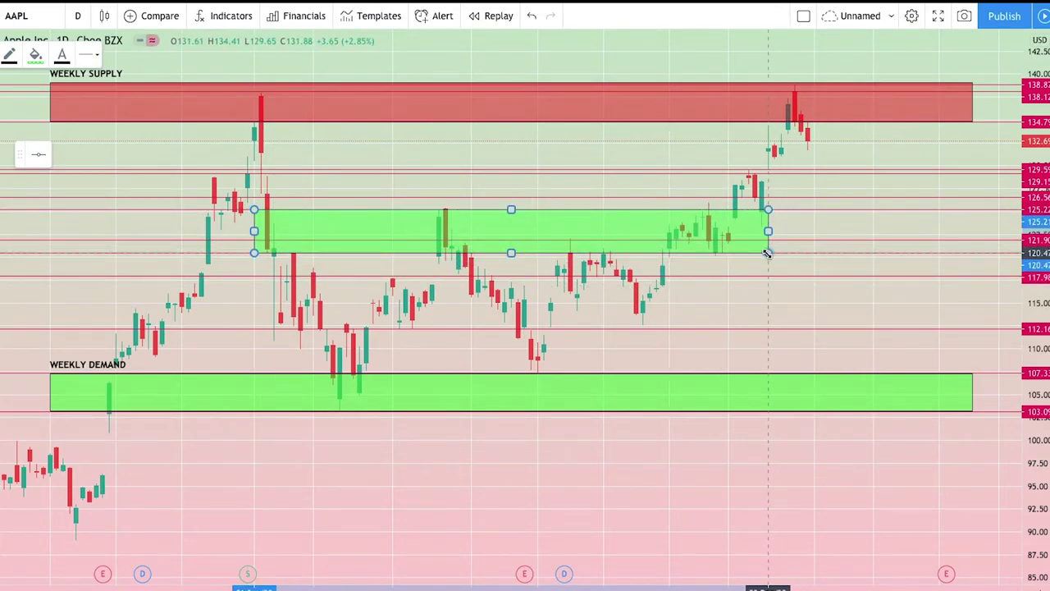
{"action": "left_click", "coordinate": [768, 252]}
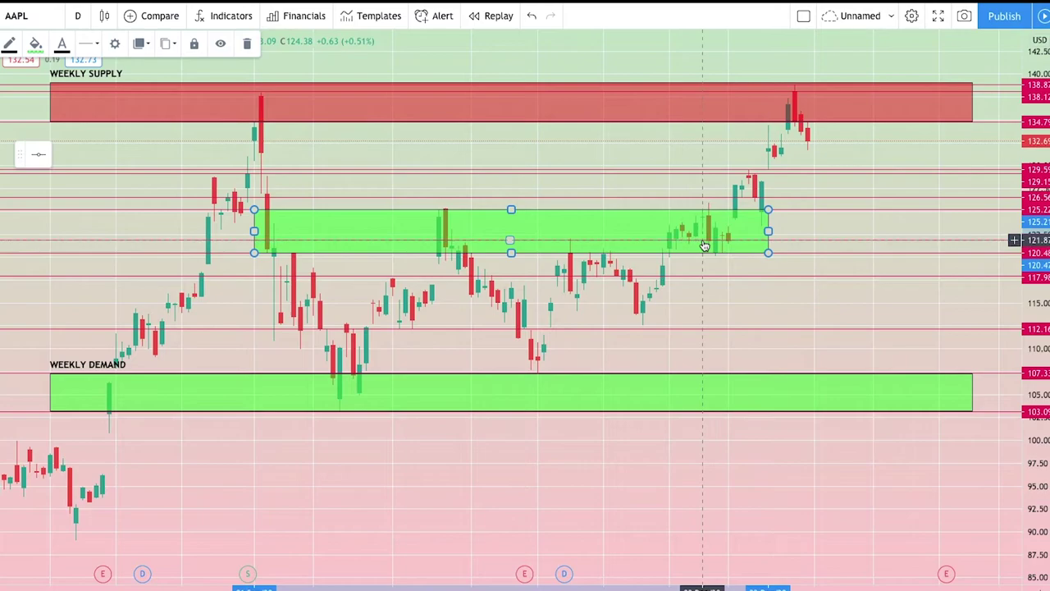
- Shorten the new rectangle to start at the last swing low before the breakout, with its lower edge on the 120.48 level
{"action": "left_click_drag", "start_coordinate": [254, 253], "coordinate": [523, 252]}
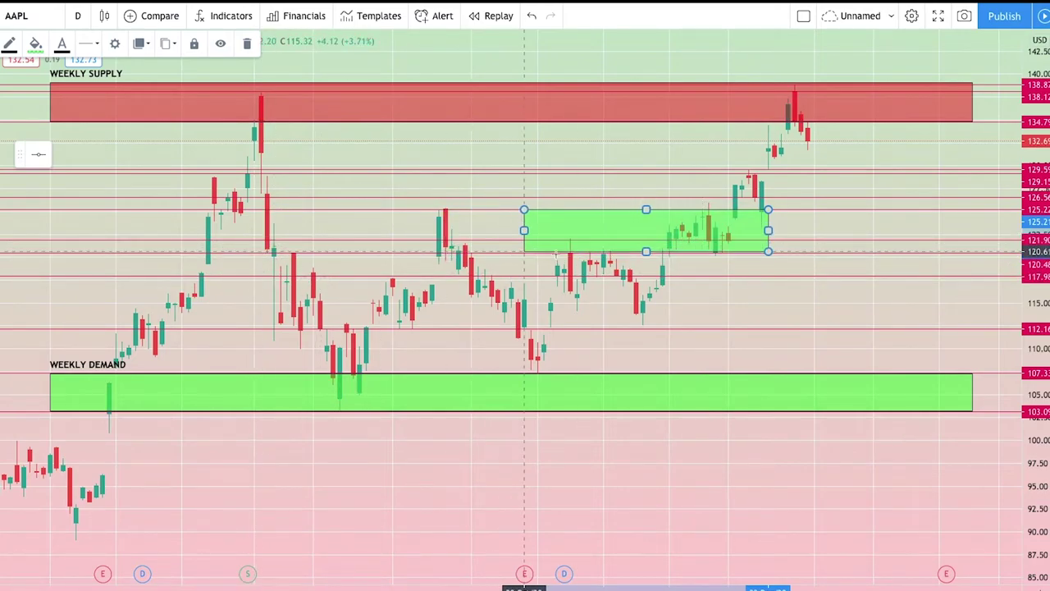
{"action": "left_click_drag", "start_coordinate": [603, 252], "coordinate": [485, 246]}
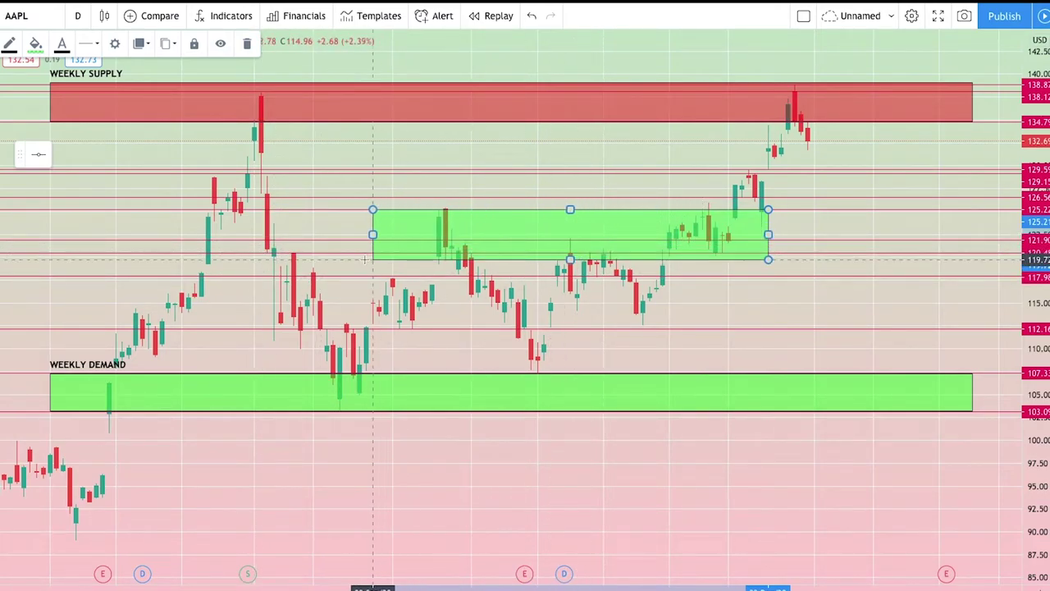
{"action": "left_click_drag", "start_coordinate": [267, 255], "coordinate": [108, 255]}
{"action": "left_click_drag", "start_coordinate": [43, 255], "coordinate": [596, 272]}
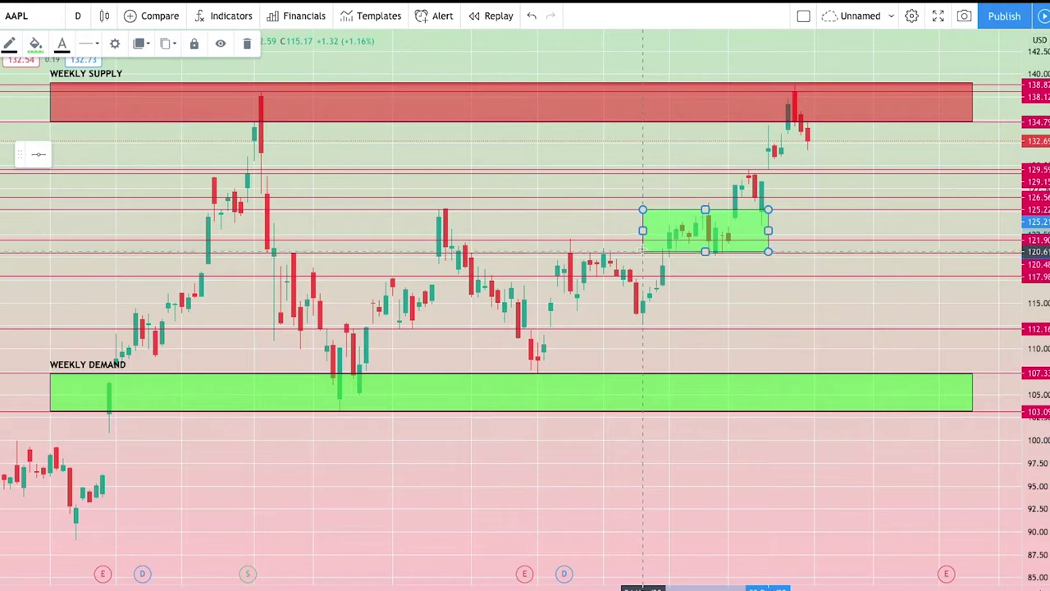
{"action": "left_click", "coordinate": [666, 283]}
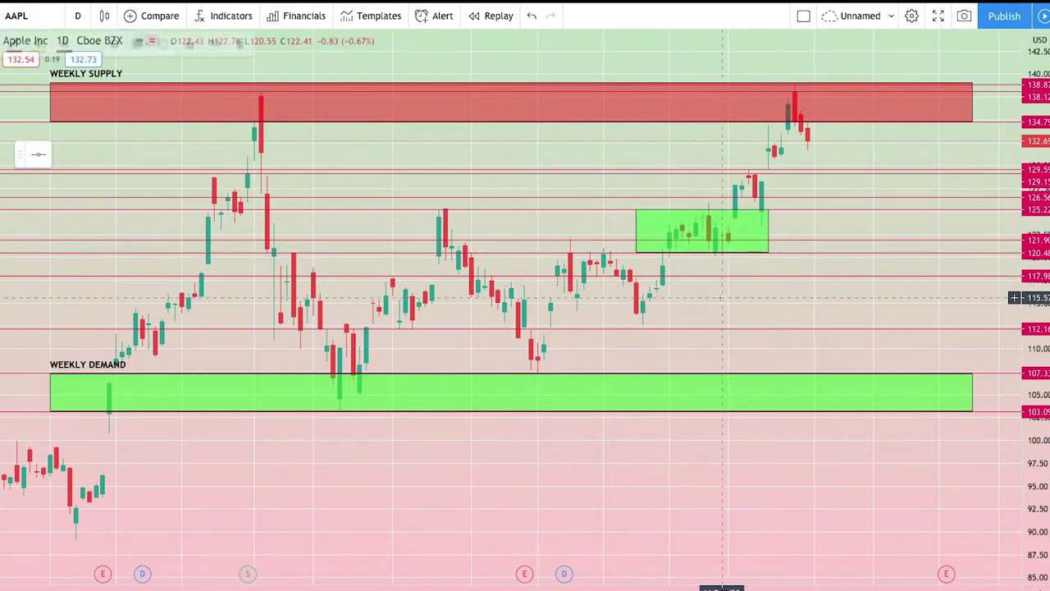
- Extend the new green rectangle forward in time so it ends level with the weekly supply and demand zones
{"action": "scroll", "coordinate": [763, 298], "scroll_direction": "up", "scroll_amount": 1}
{"action": "scroll", "coordinate": [762, 298], "scroll_direction": "down", "scroll_amount": 2}
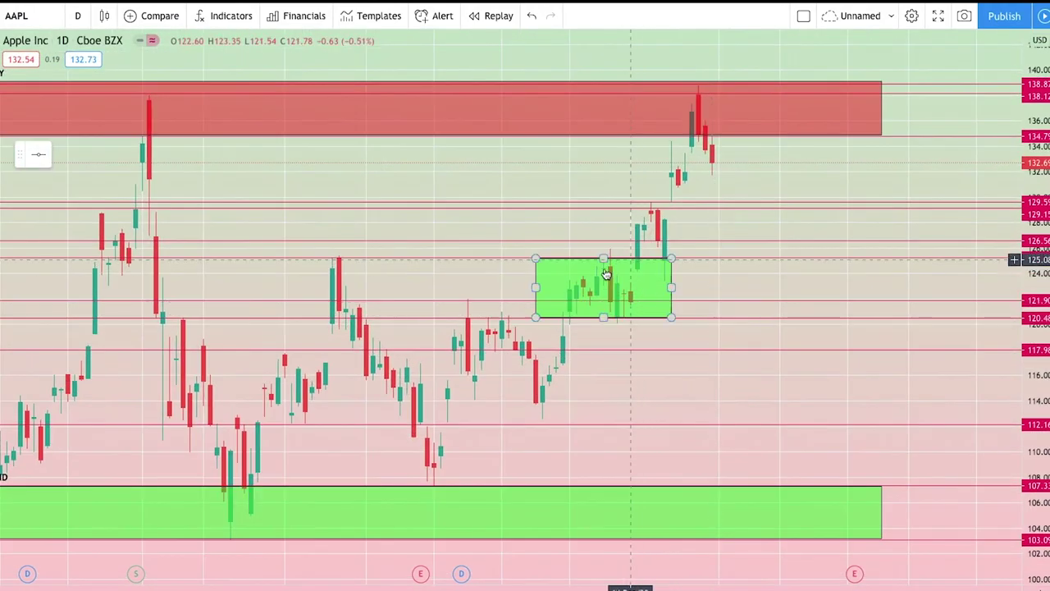
{"action": "scroll", "coordinate": [532, 187], "scroll_direction": "down", "scroll_amount": 3}
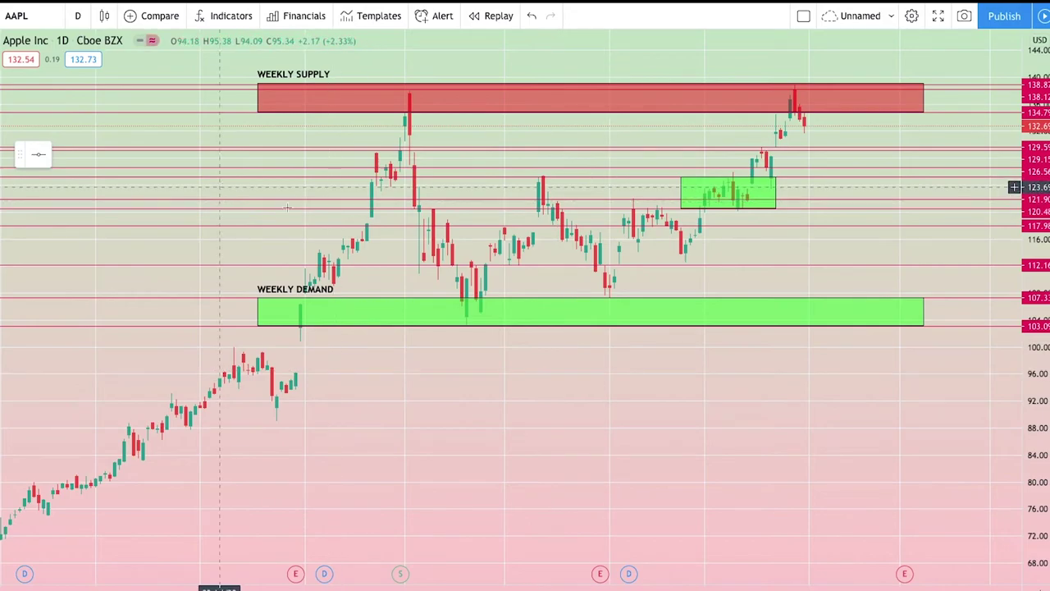
{"action": "scroll", "coordinate": [727, 259], "scroll_direction": "up", "scroll_amount": 2}
{"action": "left_click_drag", "start_coordinate": [707, 251], "coordinate": [890, 252]}
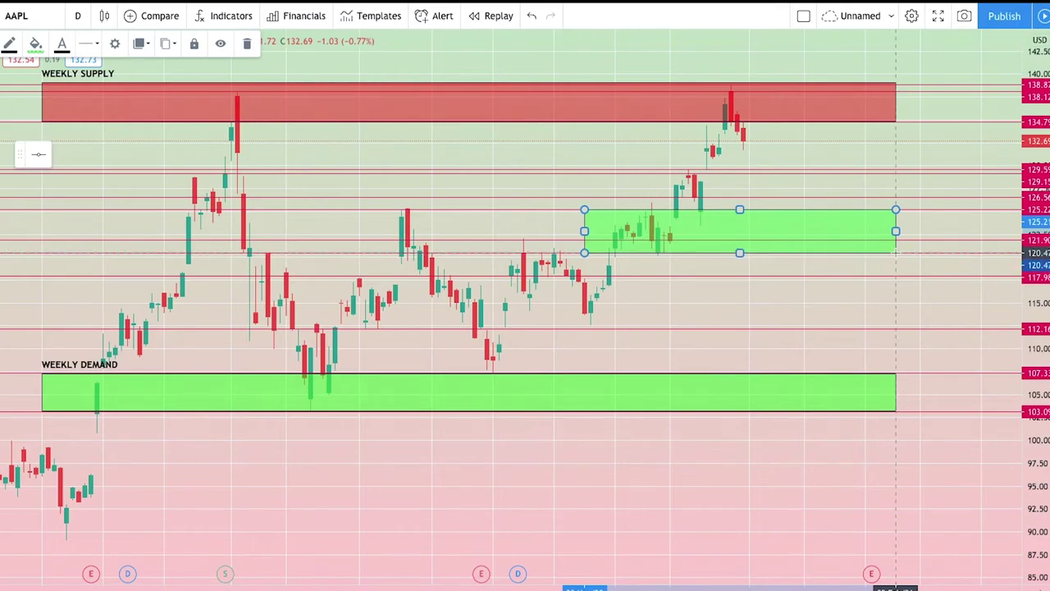
{"action": "left_click", "coordinate": [835, 300]}
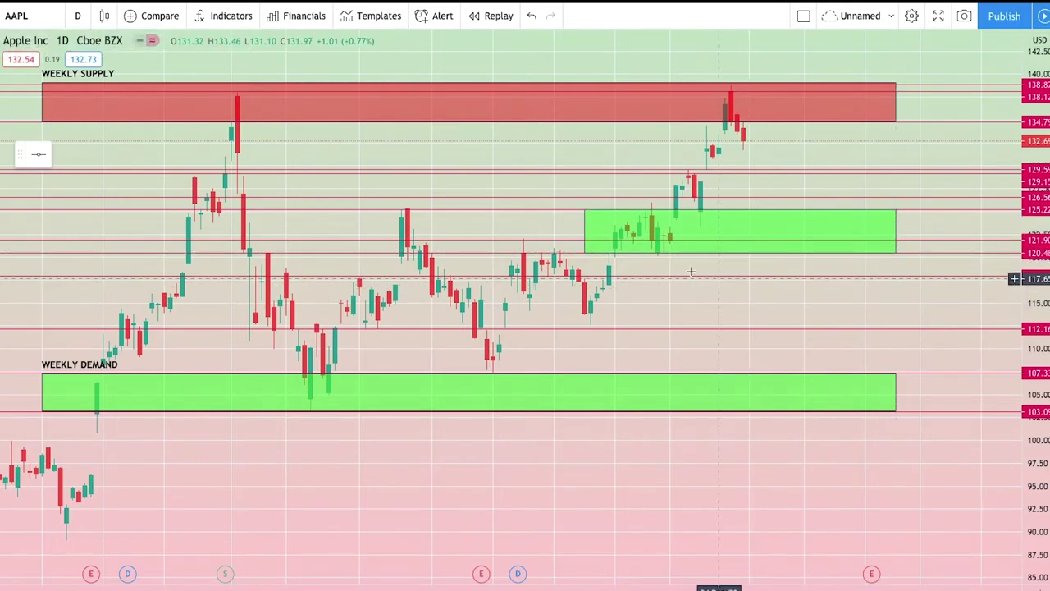
- Label the new green rectangle "DAILY DEMAND"
{"action": "right_click", "coordinate": [584, 232]}
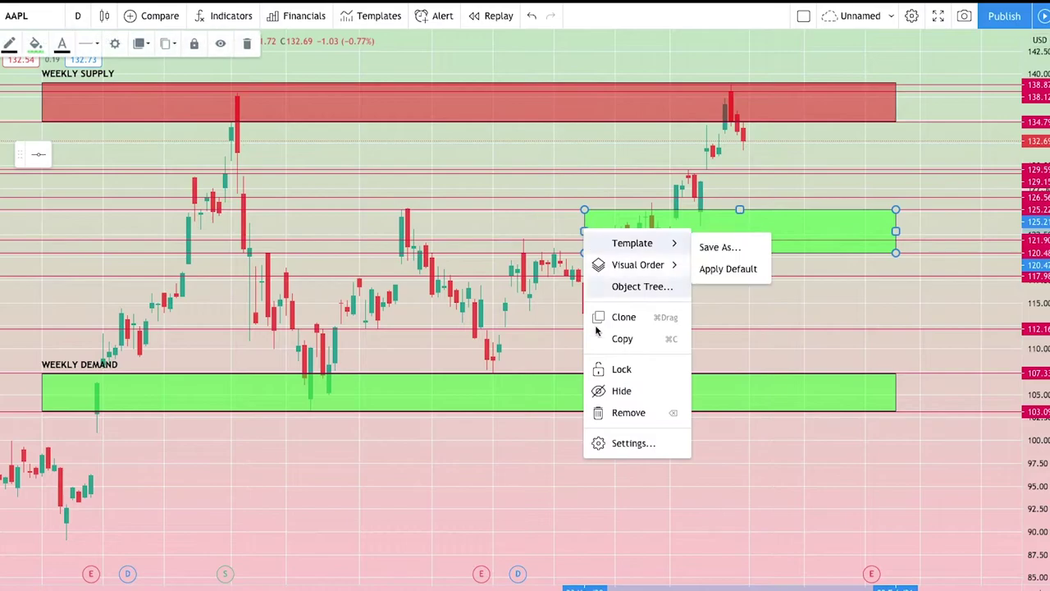
{"action": "left_click", "coordinate": [629, 440]}
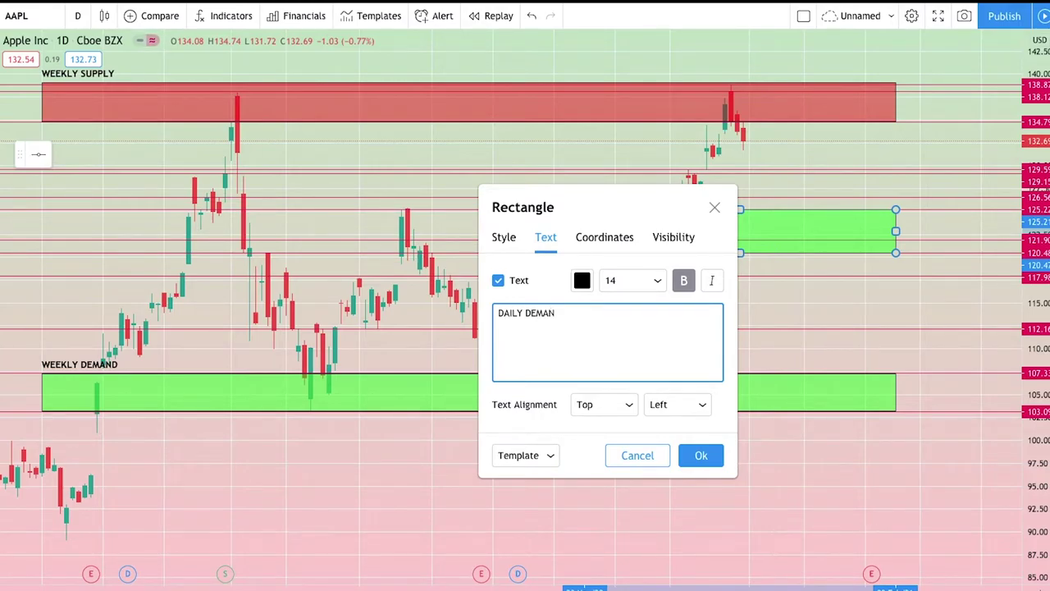
{"action": "left_click", "coordinate": [698, 456]}
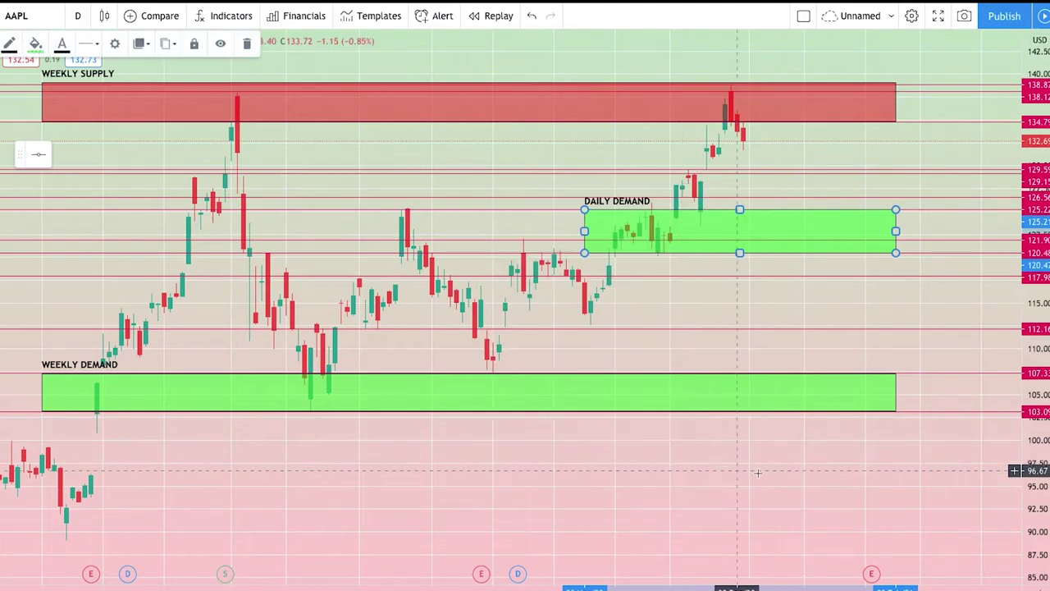
{"action": "left_click", "coordinate": [730, 301]}
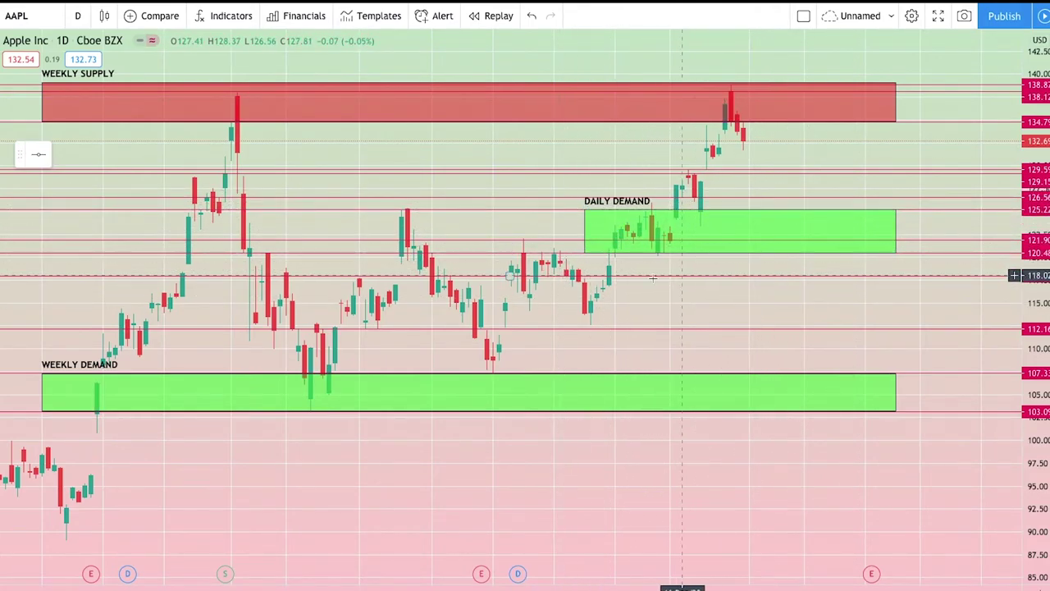
- Draw a second rectangle between about 125.3 and 120.6, from the first weekly supply peak to the start of the daily demand zone
{"action": "scroll", "coordinate": [694, 316], "scroll_direction": "down", "scroll_amount": 2}
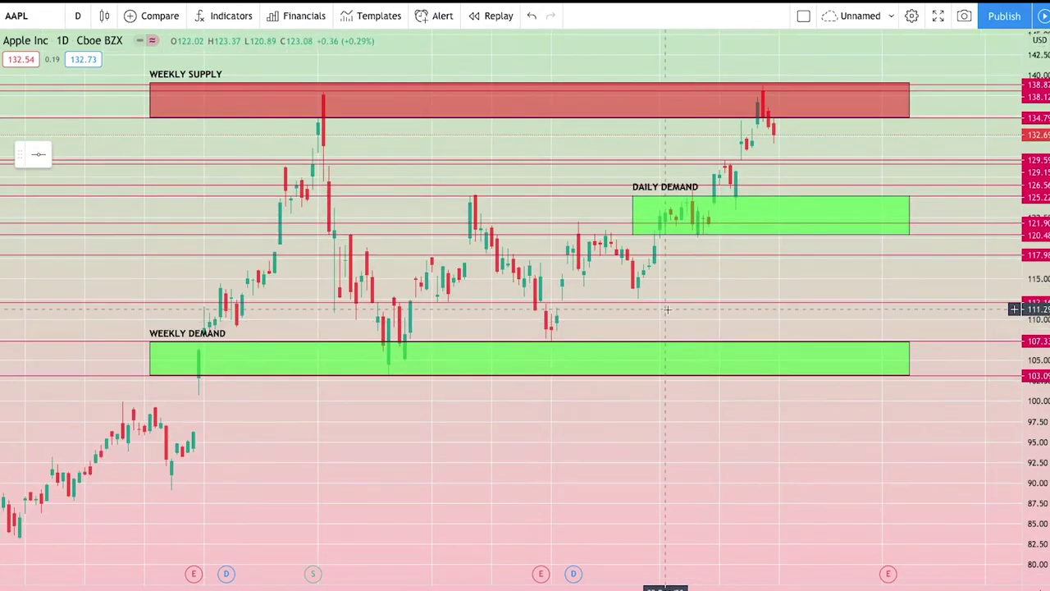
{"action": "scroll", "coordinate": [667, 309], "scroll_direction": "down", "scroll_amount": 3}
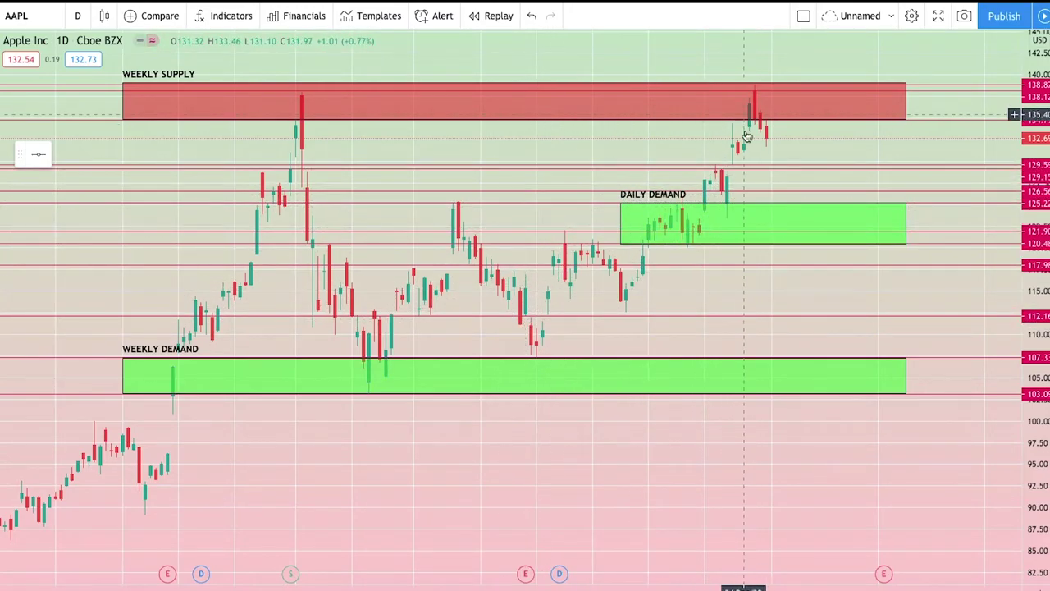
{"action": "scroll", "coordinate": [759, 148], "scroll_direction": "up", "scroll_amount": 1}
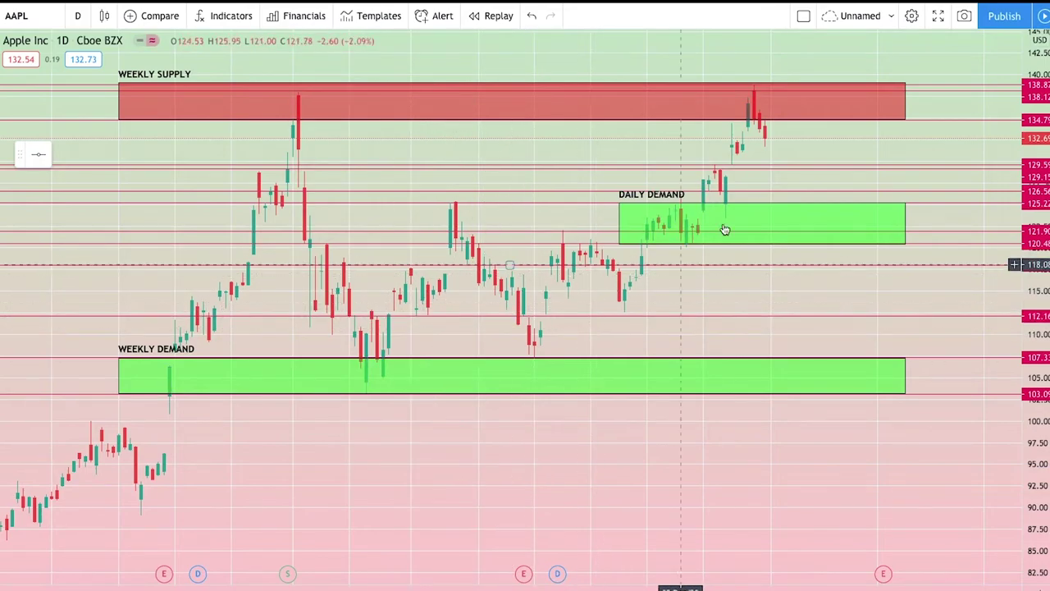
{"action": "scroll", "coordinate": [840, 283], "scroll_direction": "up", "scroll_amount": 1}
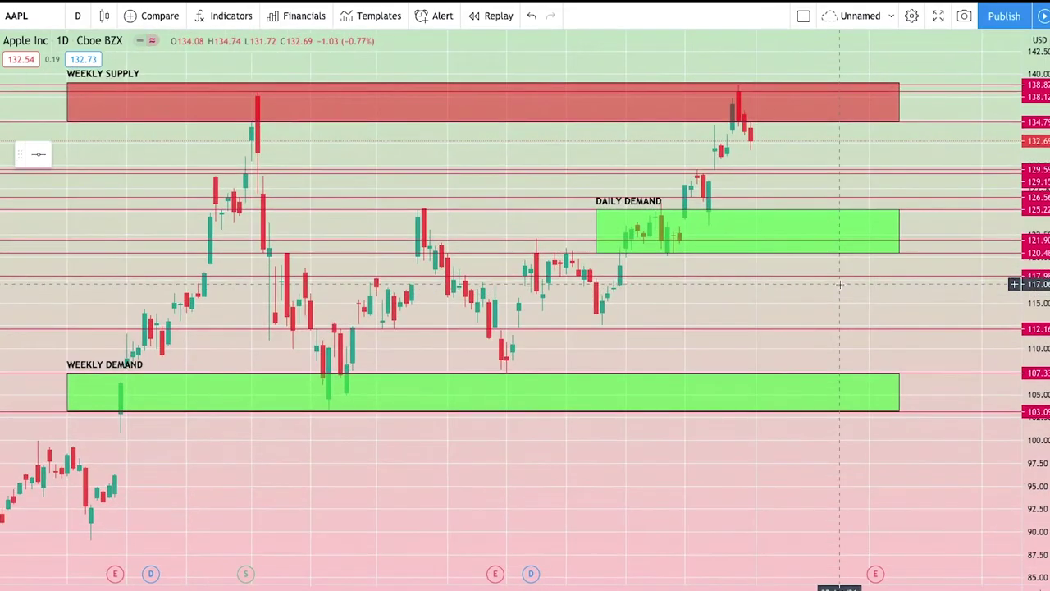
{"action": "scroll", "coordinate": [835, 289], "scroll_direction": "down", "scroll_amount": 1}
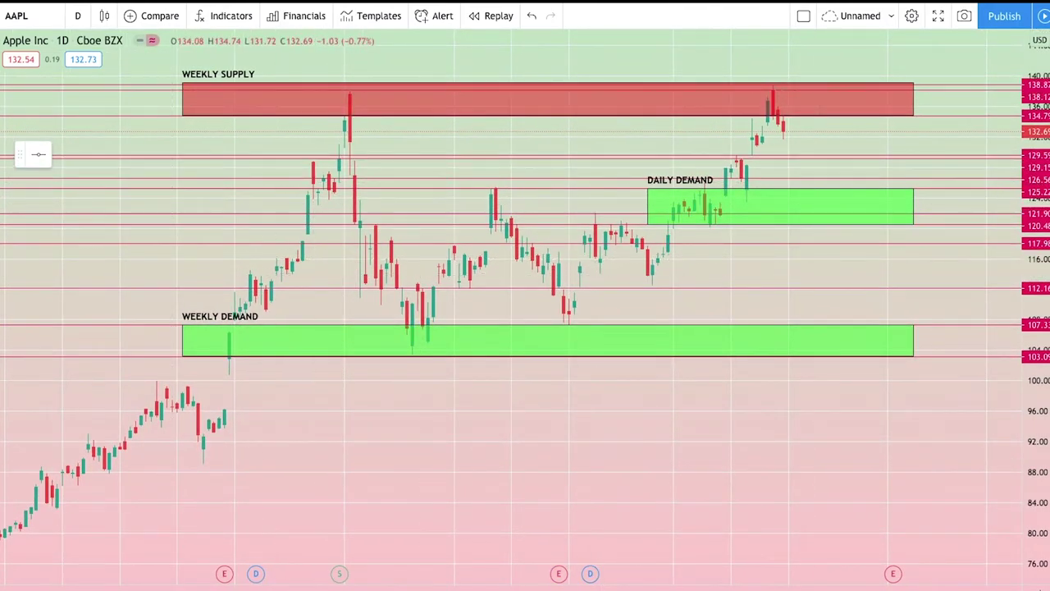
{"action": "left_click", "coordinate": [83, 134]}
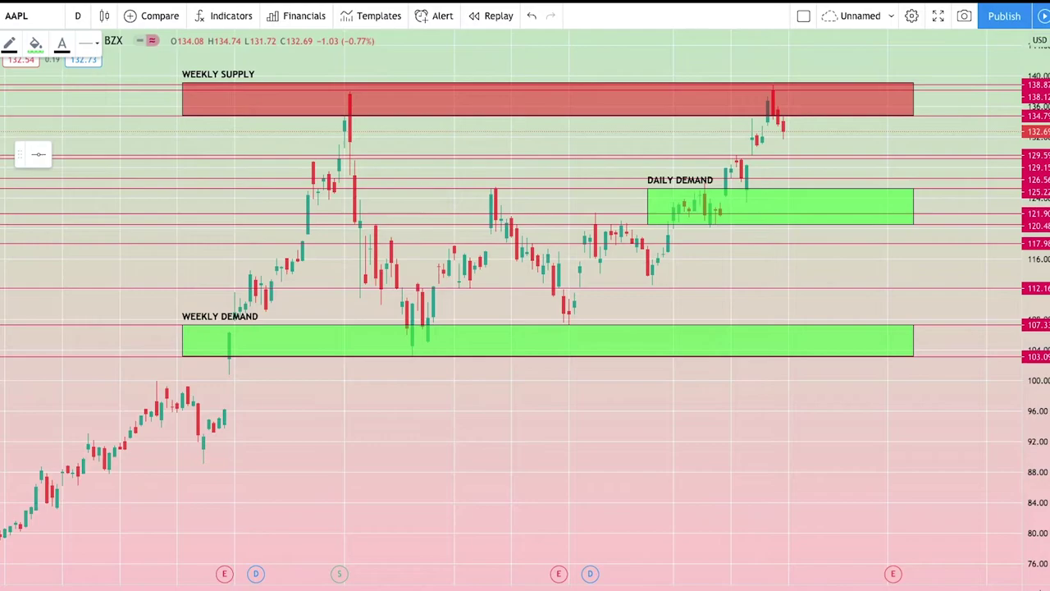
{"action": "left_click", "coordinate": [33, 155]}
{"action": "left_click", "coordinate": [36, 203]}
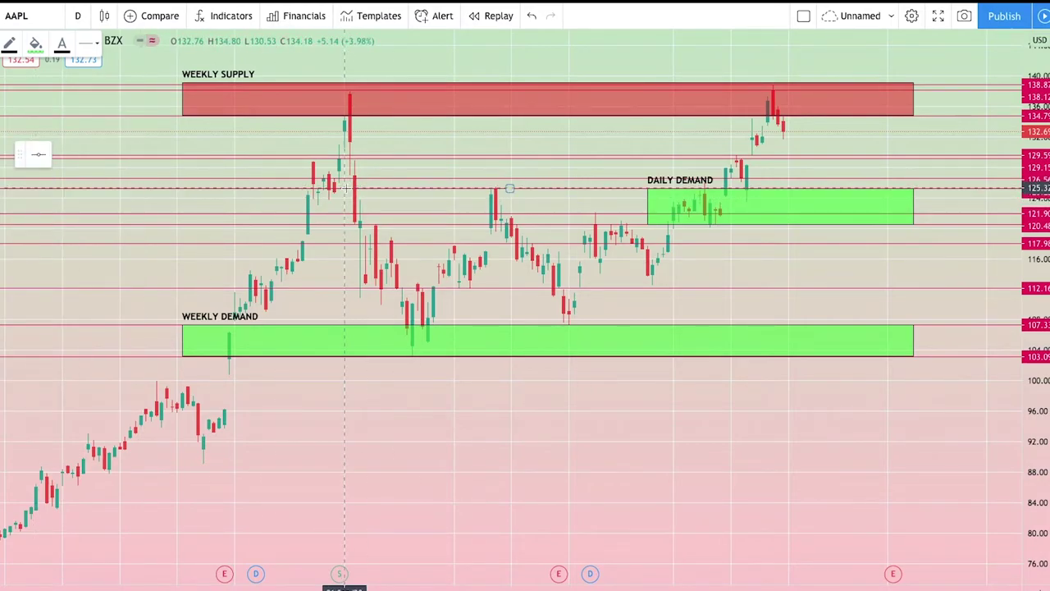
{"action": "mouse_move", "coordinate": [345, 188]}
{"action": "left_mouse_down"}
{"action": "mouse_move", "coordinate": [487, 216]}
{"action": "mouse_move", "coordinate": [647, 223]}
{"action": "left_mouse_up"}
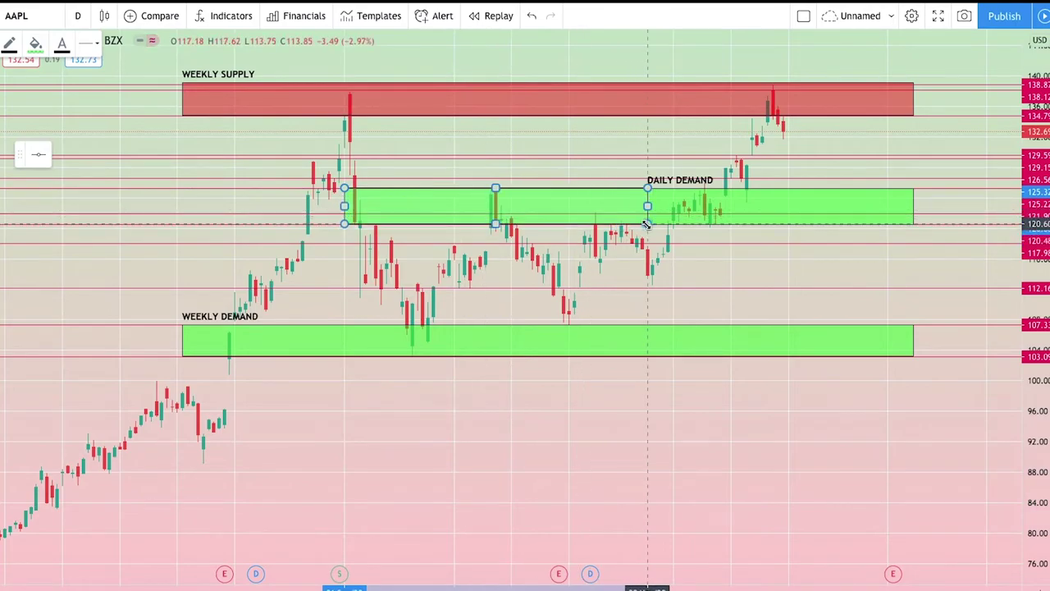
- Fill the second rectangle red and label it "PREVIOUS DAILY SUPPLY"
{"action": "left_click", "coordinate": [36, 35]}
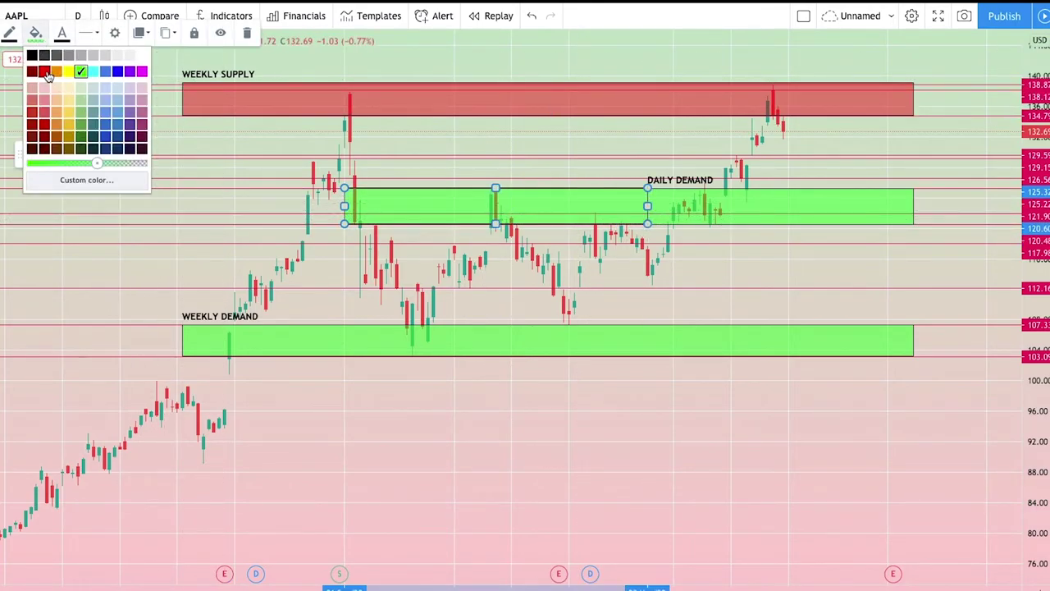
{"action": "left_click", "coordinate": [44, 72]}
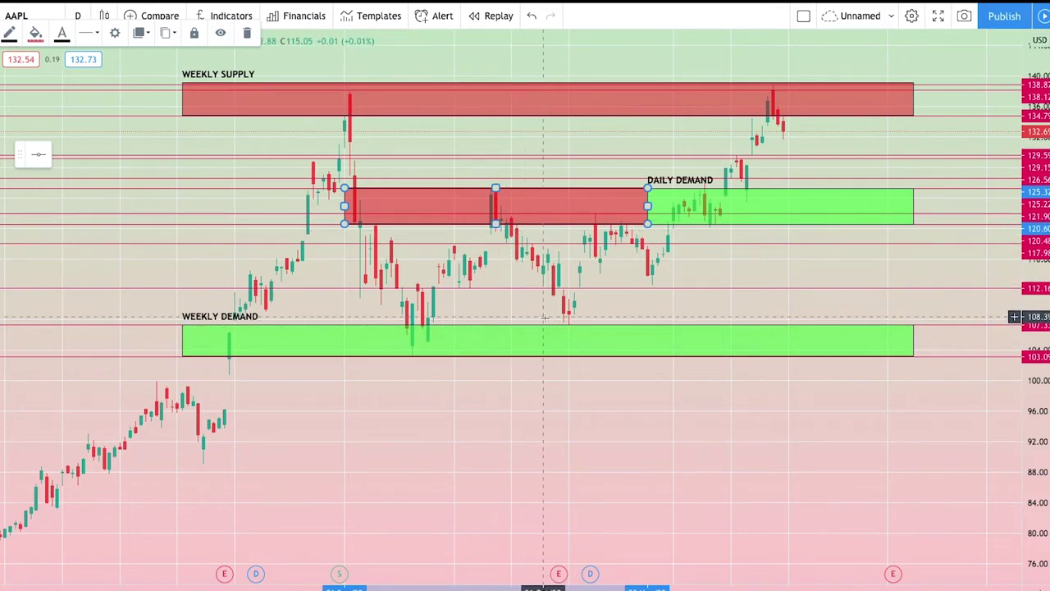
{"action": "right_click", "coordinate": [345, 207]}
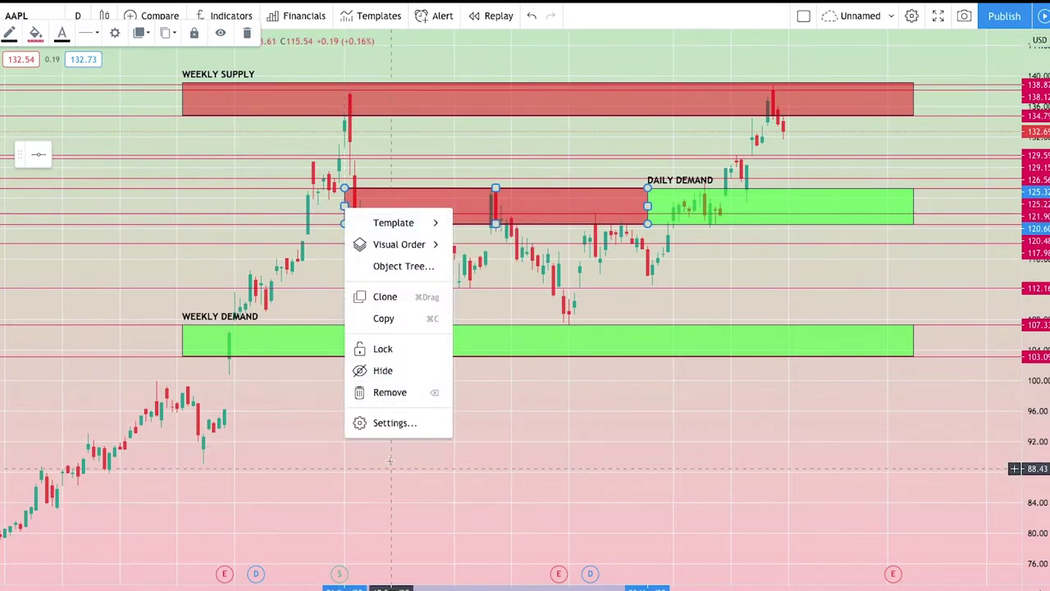
{"action": "left_click", "coordinate": [394, 422]}
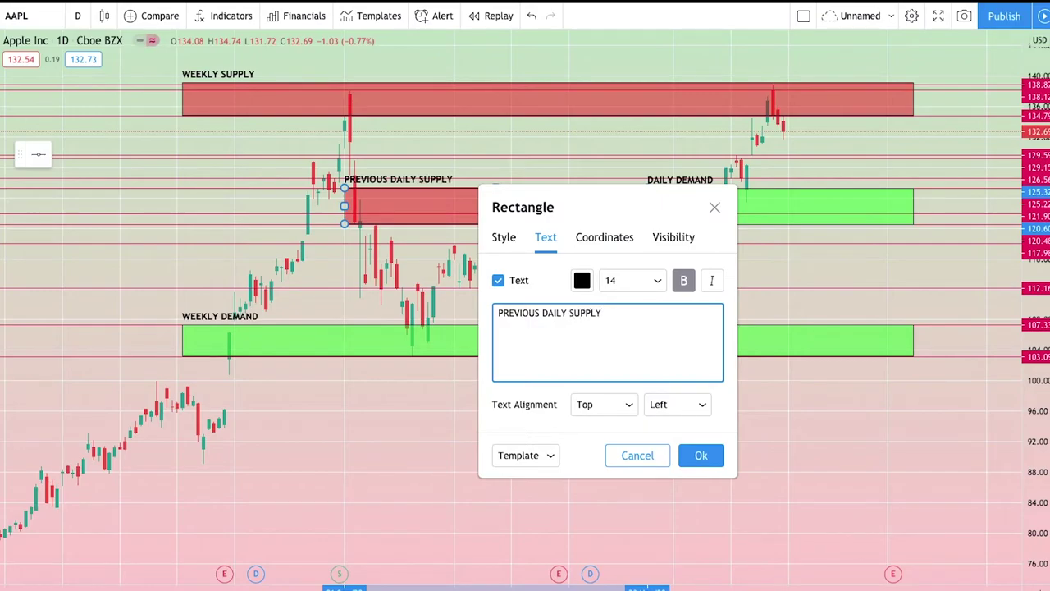
{"action": "left_click", "coordinate": [700, 456]}
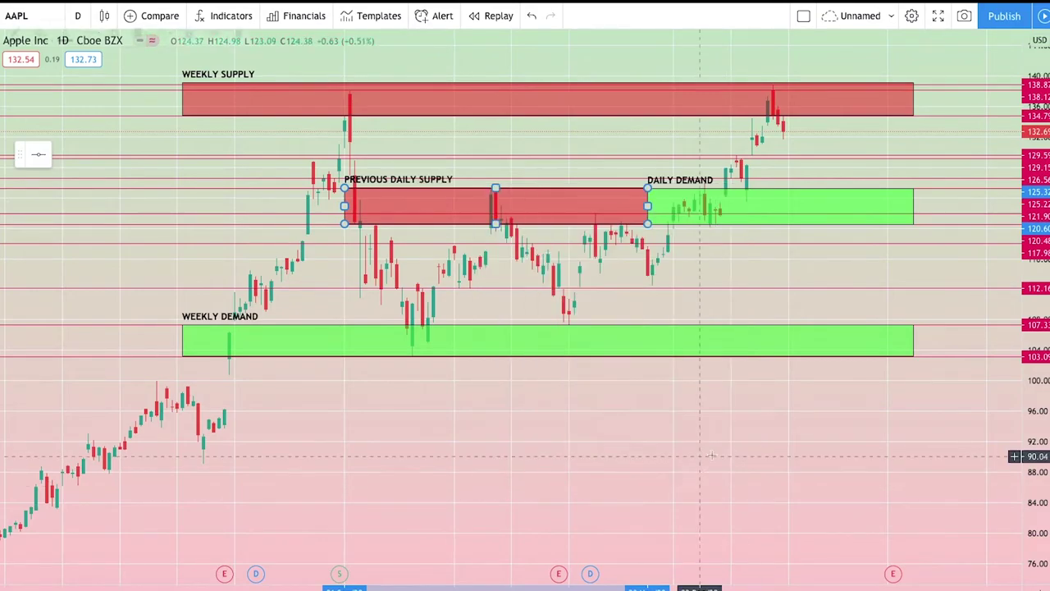
- Switch the chart to the 4 hours timeframe and fit the candles around the daily and weekly zones in view
{"action": "scroll", "coordinate": [789, 451], "scroll_direction": "up", "scroll_amount": 5}
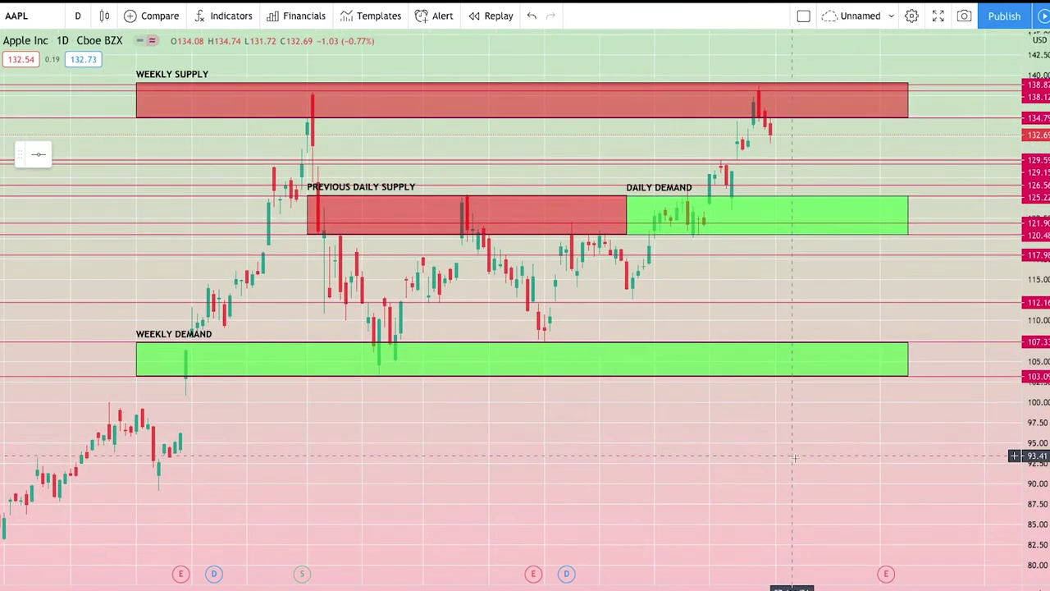
{"action": "scroll", "coordinate": [693, 483], "scroll_direction": "down", "scroll_amount": 2}
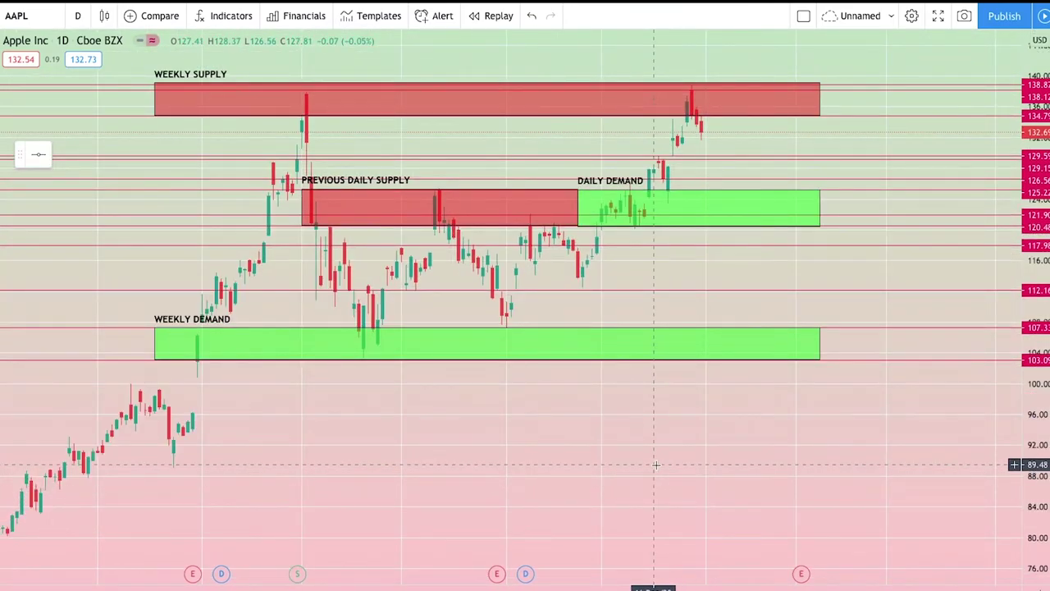
{"action": "scroll", "coordinate": [656, 464], "scroll_direction": "up", "scroll_amount": 1}
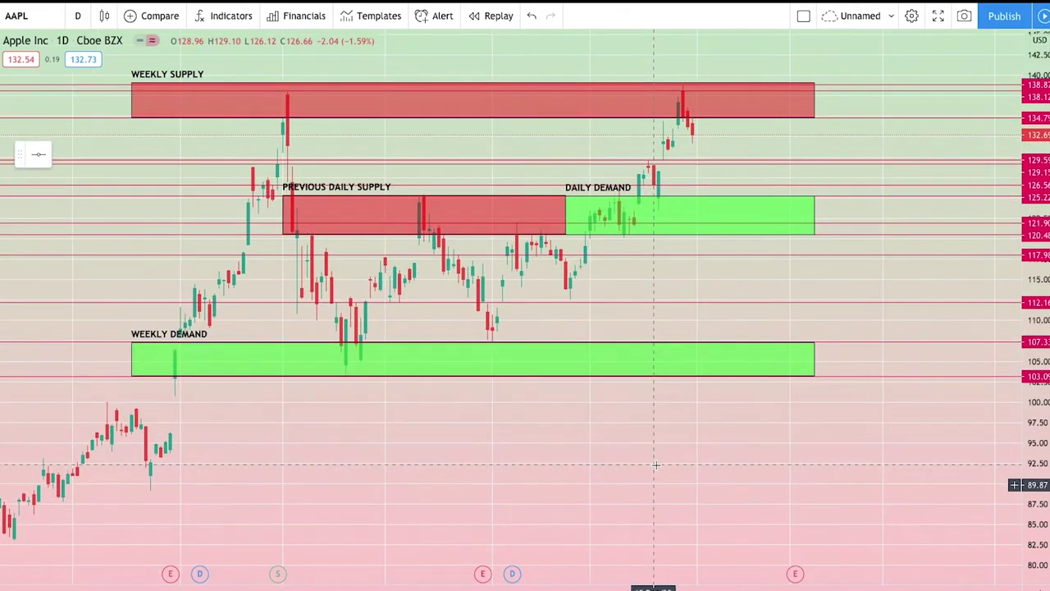
{"action": "scroll", "coordinate": [655, 464], "scroll_direction": "up", "scroll_amount": 2}
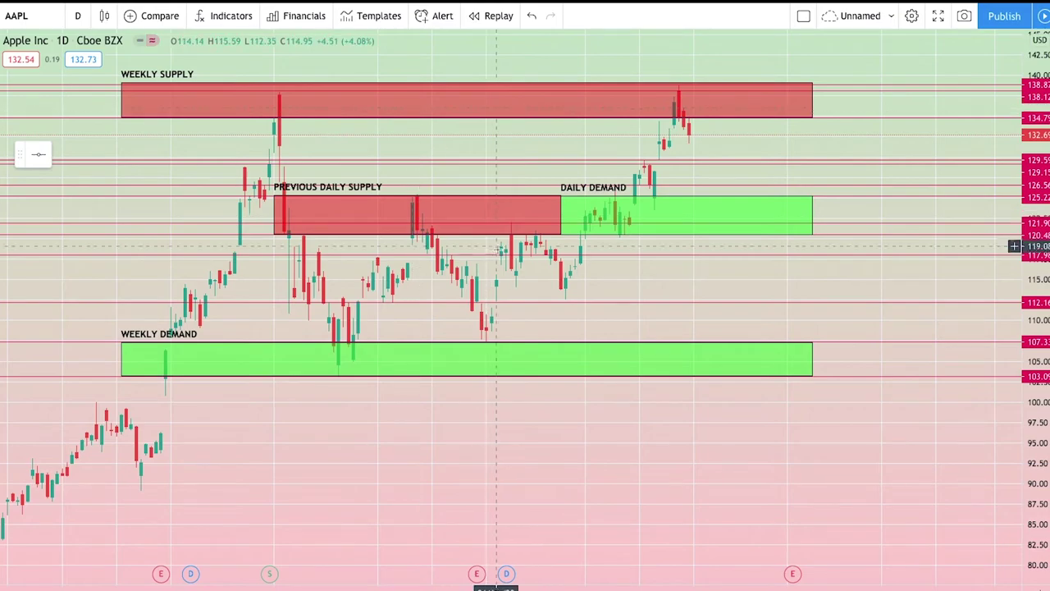
{"action": "left_click", "coordinate": [76, 17]}
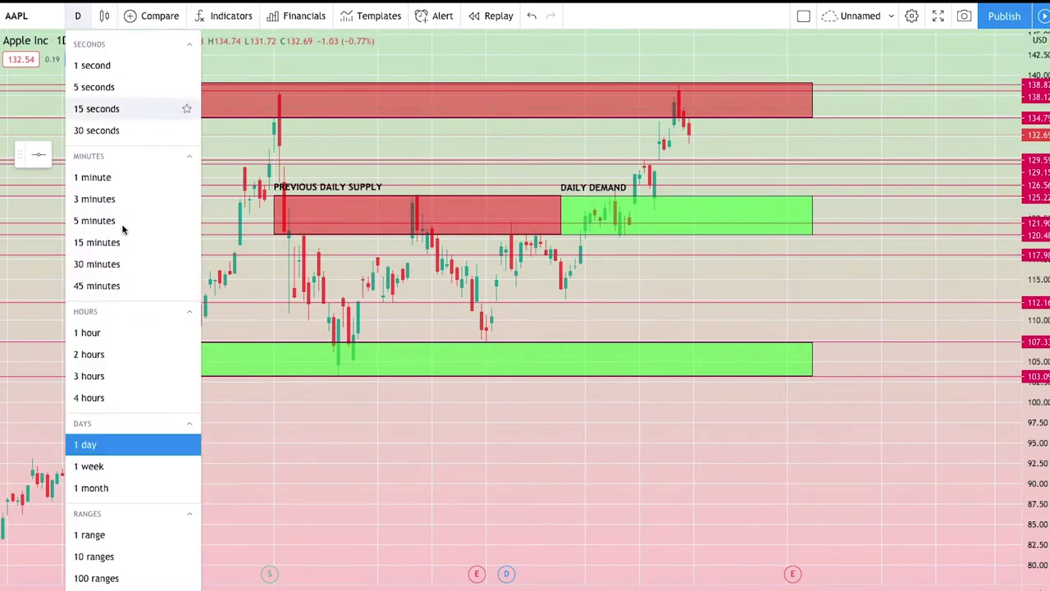
{"action": "left_click", "coordinate": [90, 396]}
{"action": "scroll", "coordinate": [618, 408], "scroll_direction": "down", "scroll_amount": 10}
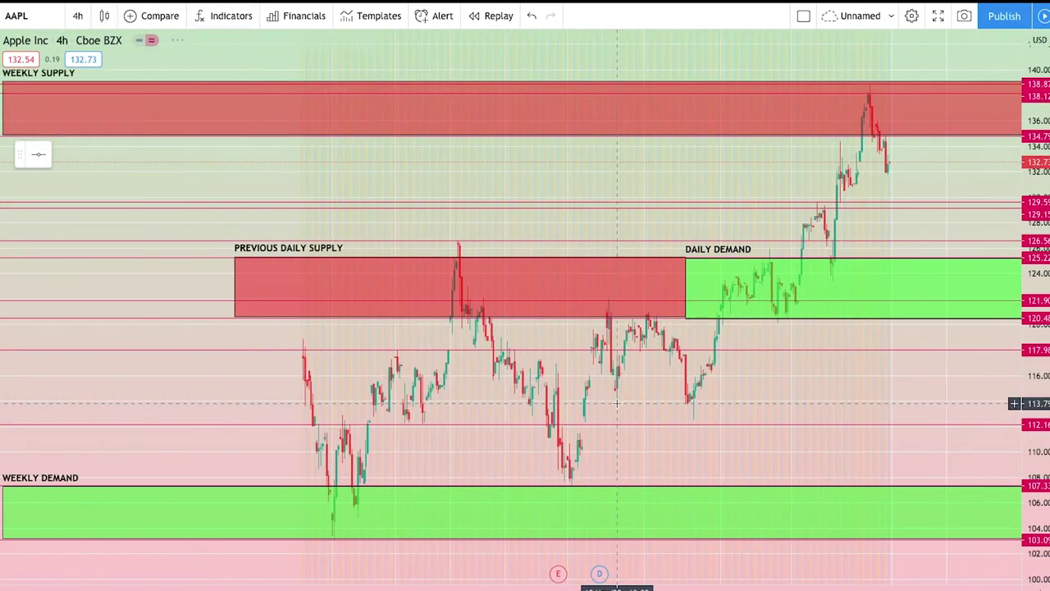
- Raise the top edges of the previous daily supply and daily demand rectangles to the 126.56 level
{"action": "scroll", "coordinate": [742, 411], "scroll_direction": "up", "scroll_amount": 3}
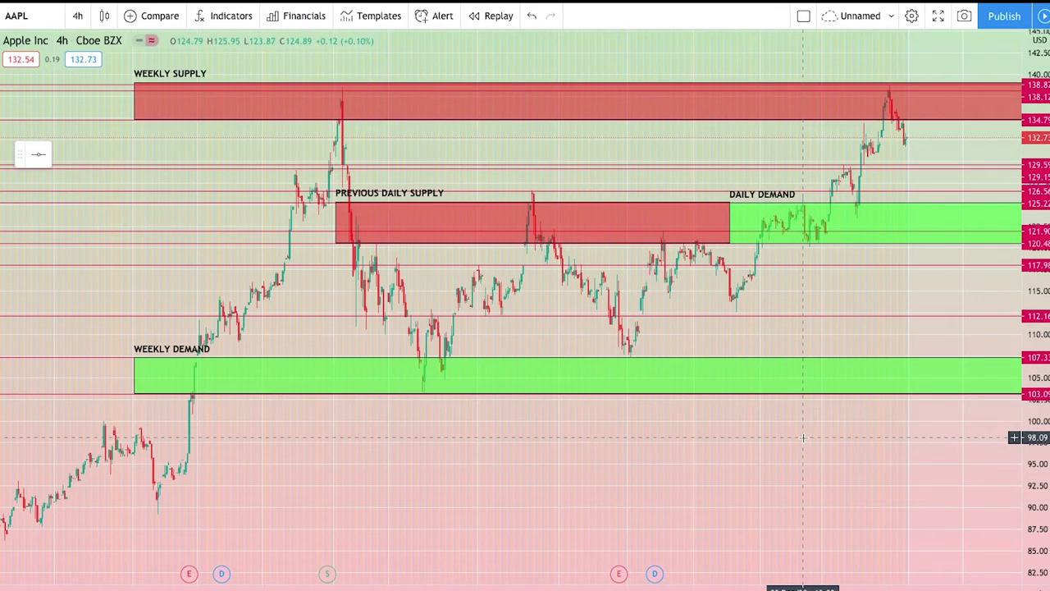
{"action": "left_click_drag", "start_coordinate": [766, 399], "coordinate": [722, 426]}
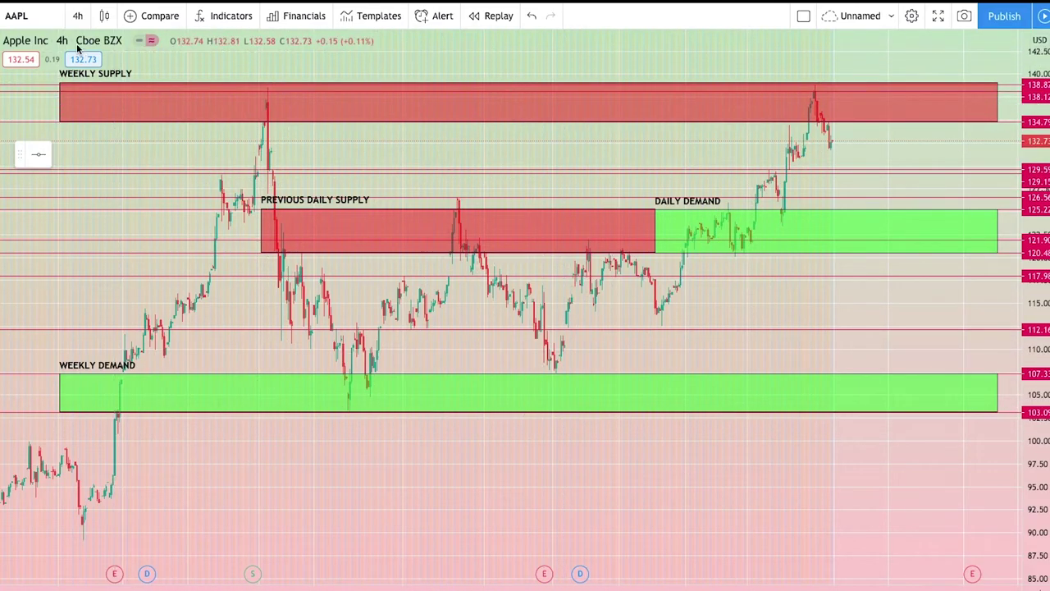
{"action": "left_click", "coordinate": [452, 216]}
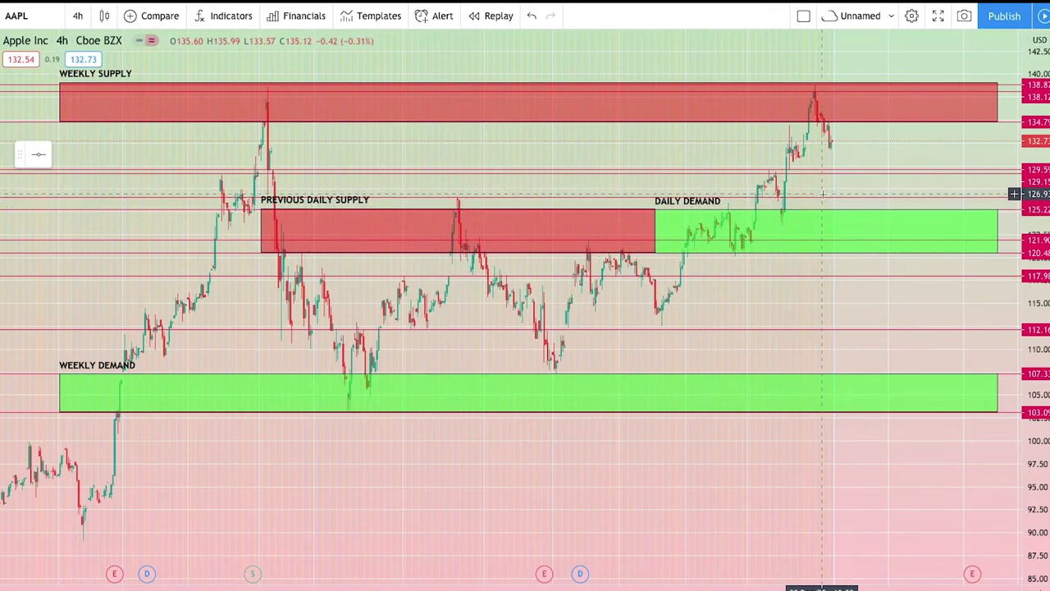
{"action": "scroll", "coordinate": [654, 466], "scroll_direction": "right", "scroll_amount": 2}
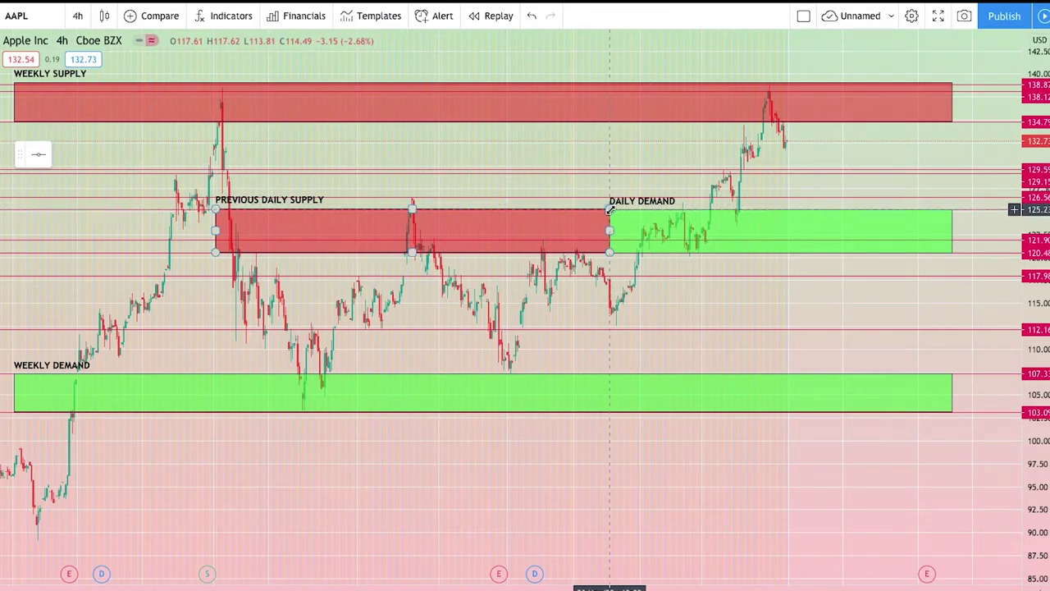
{"action": "left_click_drag", "start_coordinate": [608, 209], "coordinate": [608, 197]}
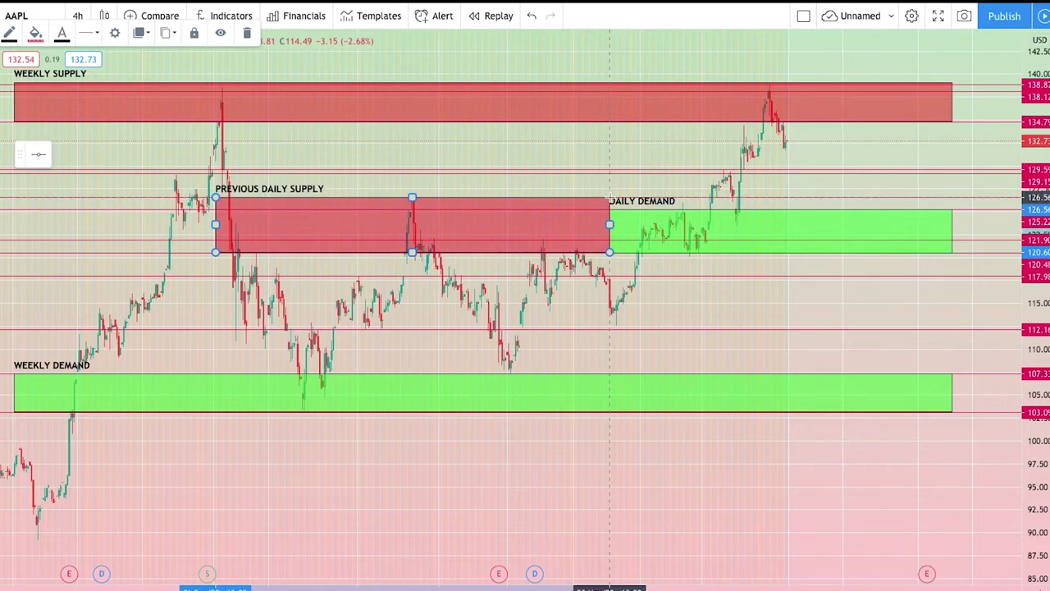
{"action": "left_click", "coordinate": [948, 211]}
{"action": "left_click_drag", "start_coordinate": [952, 211], "coordinate": [954, 198]}
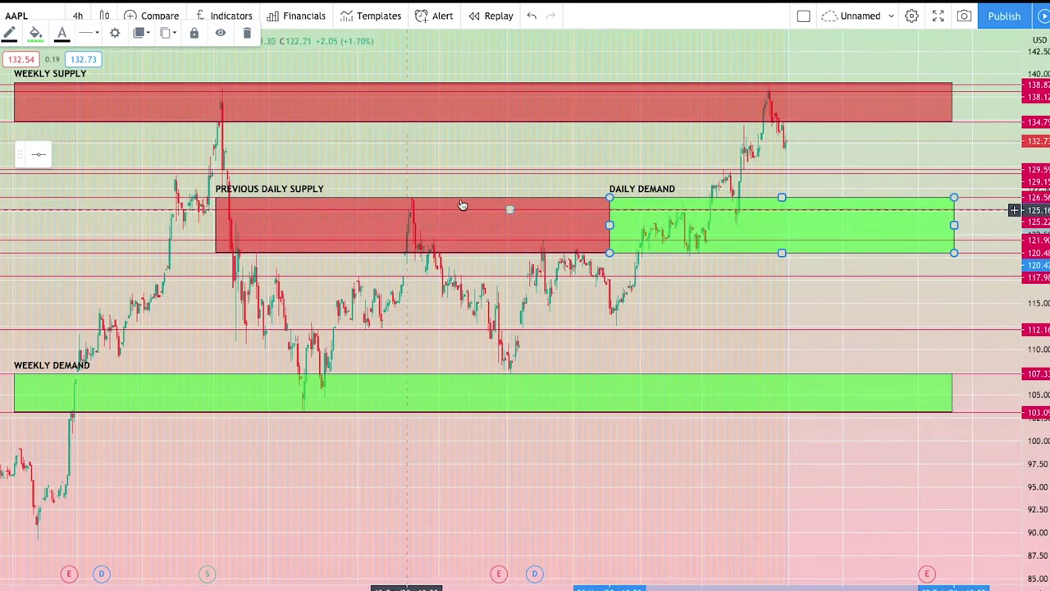
{"action": "left_click", "coordinate": [563, 345]}
- Draw a narrow red rectangle between about 126.66 and 125.32 along the upper part of the previous daily supply zone
{"action": "scroll", "coordinate": [601, 406], "scroll_direction": "down", "scroll_amount": 4}
{"action": "scroll", "coordinate": [602, 406], "scroll_direction": "up", "scroll_amount": 5}
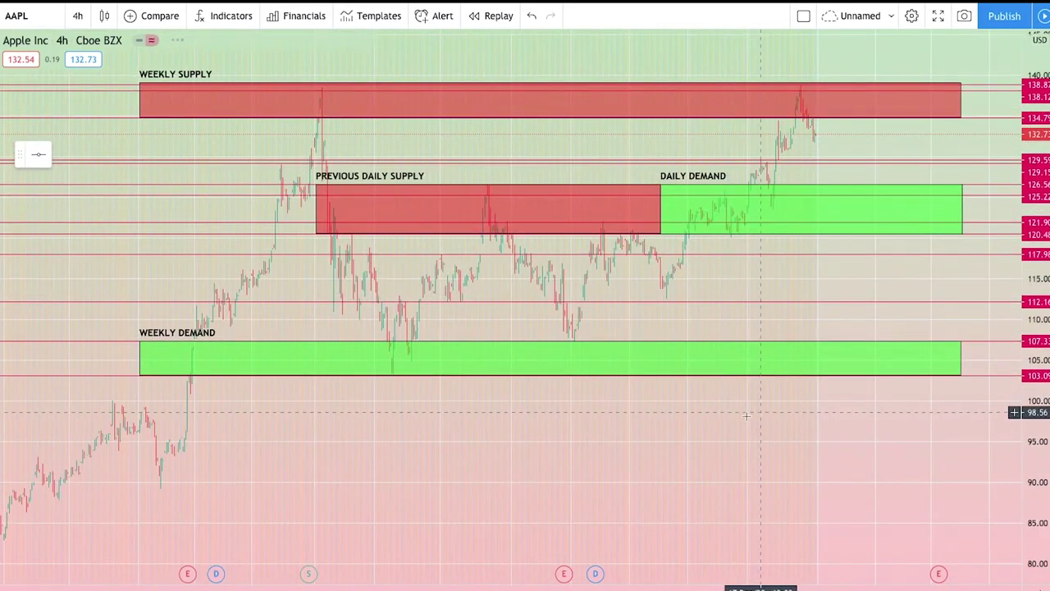
{"action": "scroll", "coordinate": [609, 447], "scroll_direction": "up", "scroll_amount": 4}
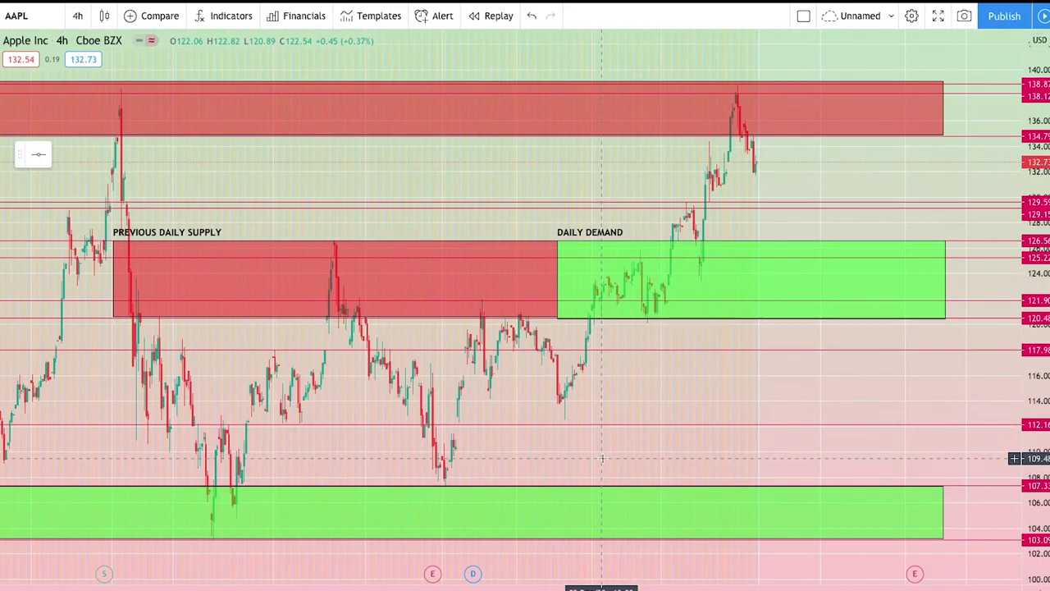
{"action": "scroll", "coordinate": [668, 392], "scroll_direction": "up", "scroll_amount": 1}
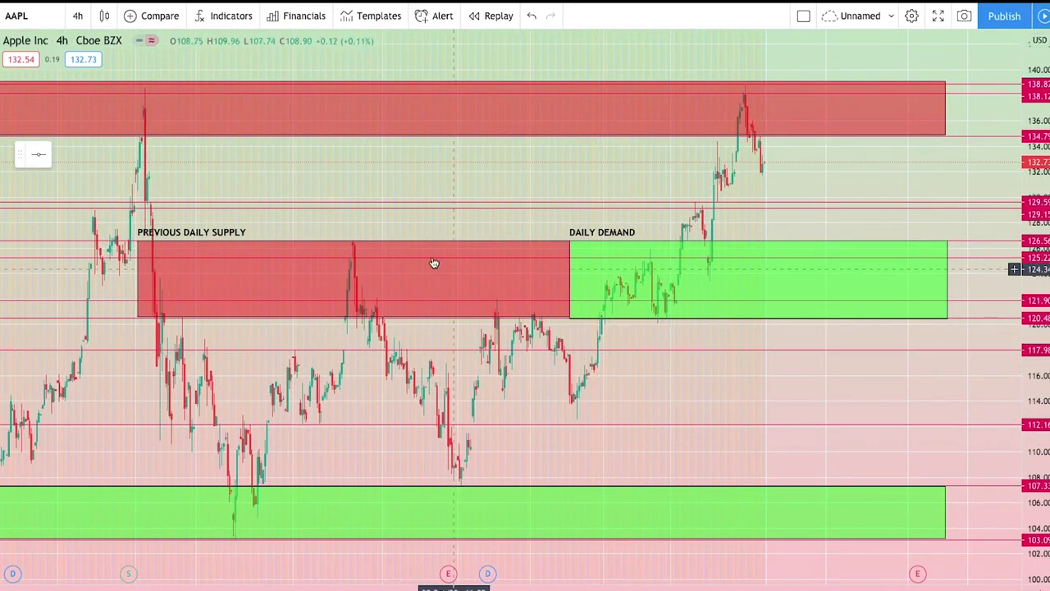
{"action": "scroll", "coordinate": [710, 393], "scroll_direction": "down", "scroll_amount": 3}
{"action": "scroll", "coordinate": [682, 377], "scroll_direction": "up", "scroll_amount": 3}
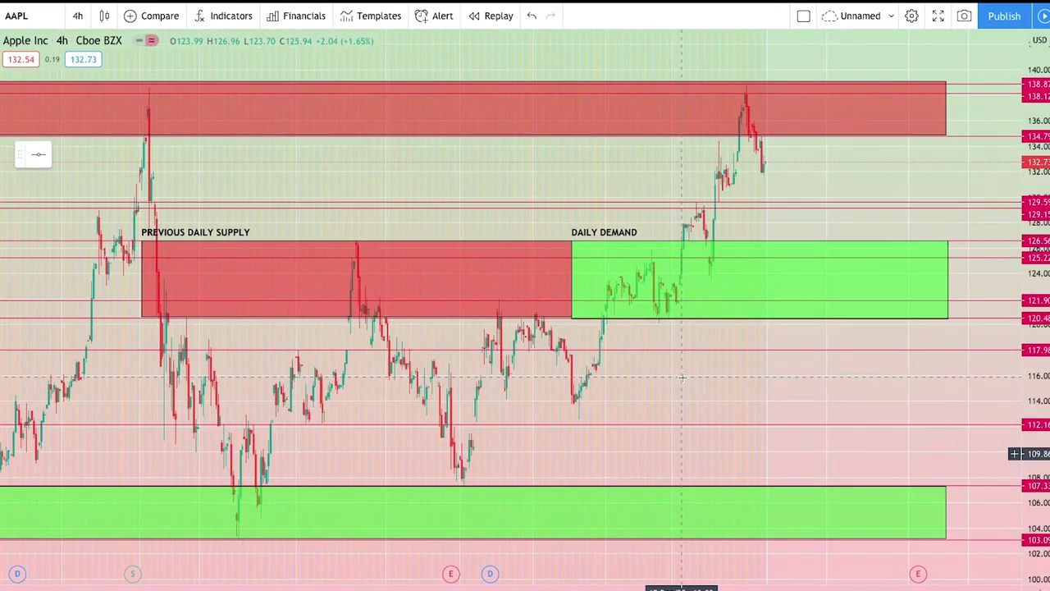
{"action": "left_click_drag", "start_coordinate": [689, 361], "coordinate": [714, 383]}
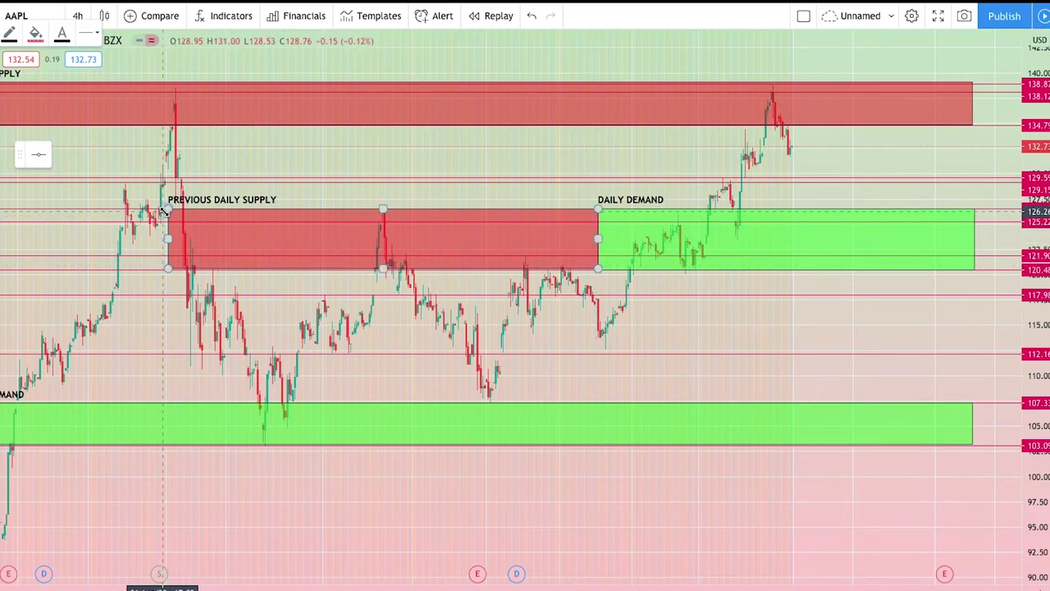
{"action": "left_click_drag", "start_coordinate": [160, 208], "coordinate": [598, 223]}
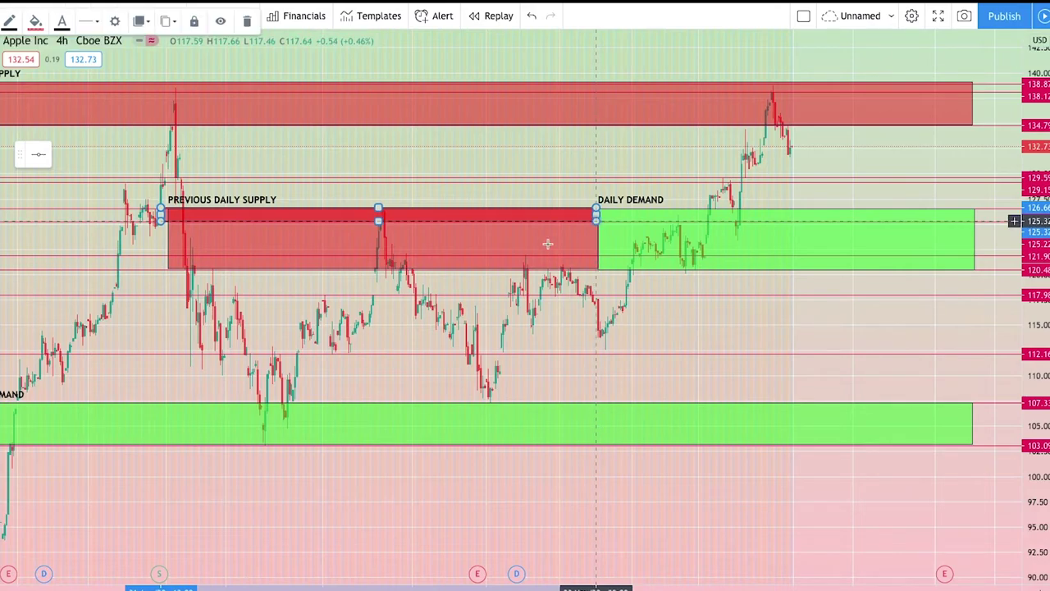
{"action": "left_click", "coordinate": [445, 366]}
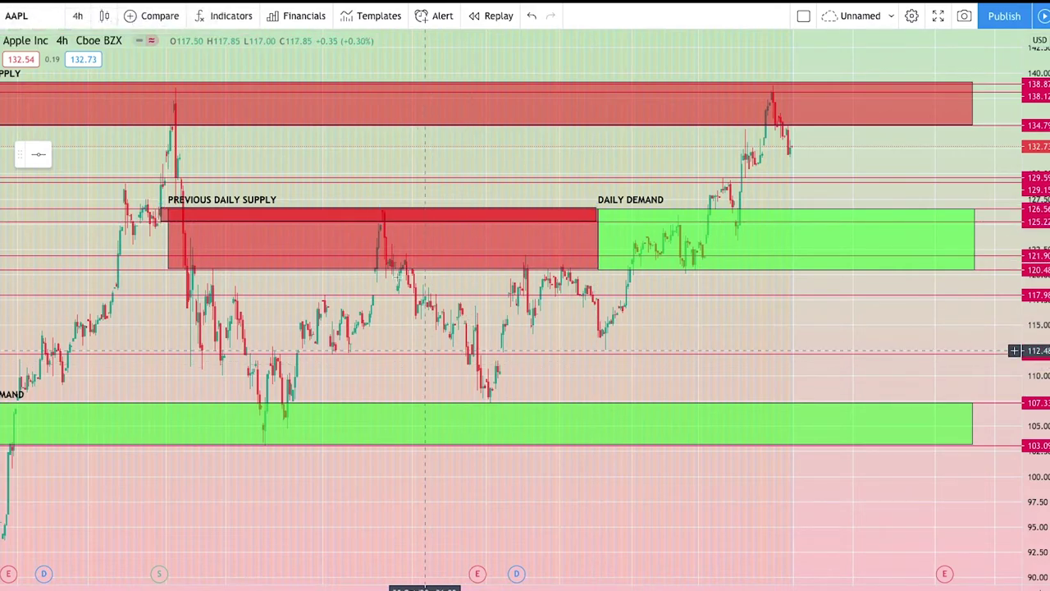
- Adjust the narrow red rectangle's lower corner to about 125.19 at the start of the daily demand zone
{"action": "left_click", "coordinate": [384, 214]}
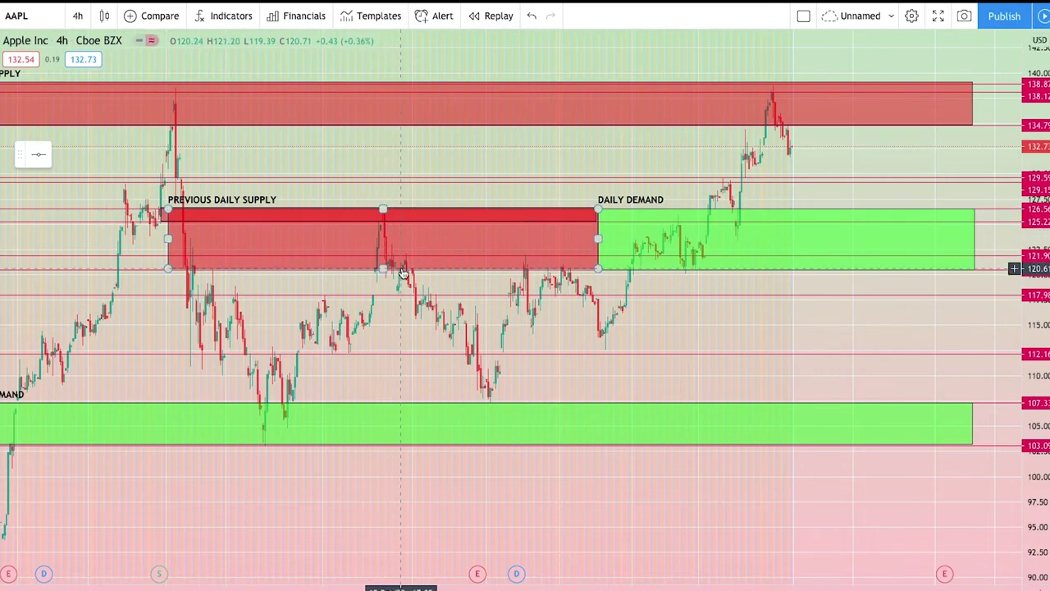
{"action": "left_click", "coordinate": [420, 215]}
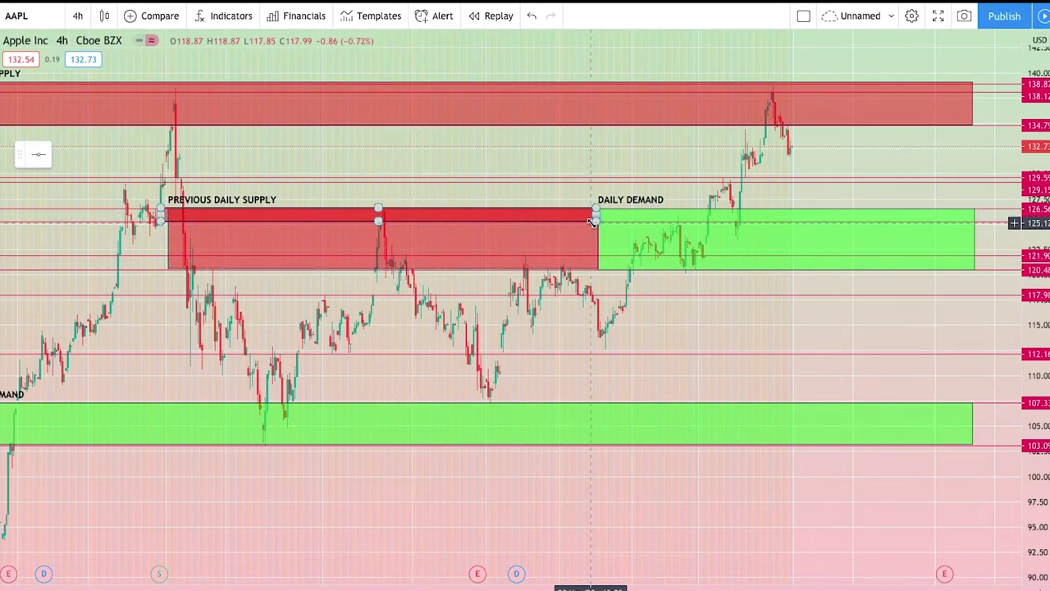
{"action": "left_click_drag", "start_coordinate": [597, 221], "coordinate": [600, 217]}
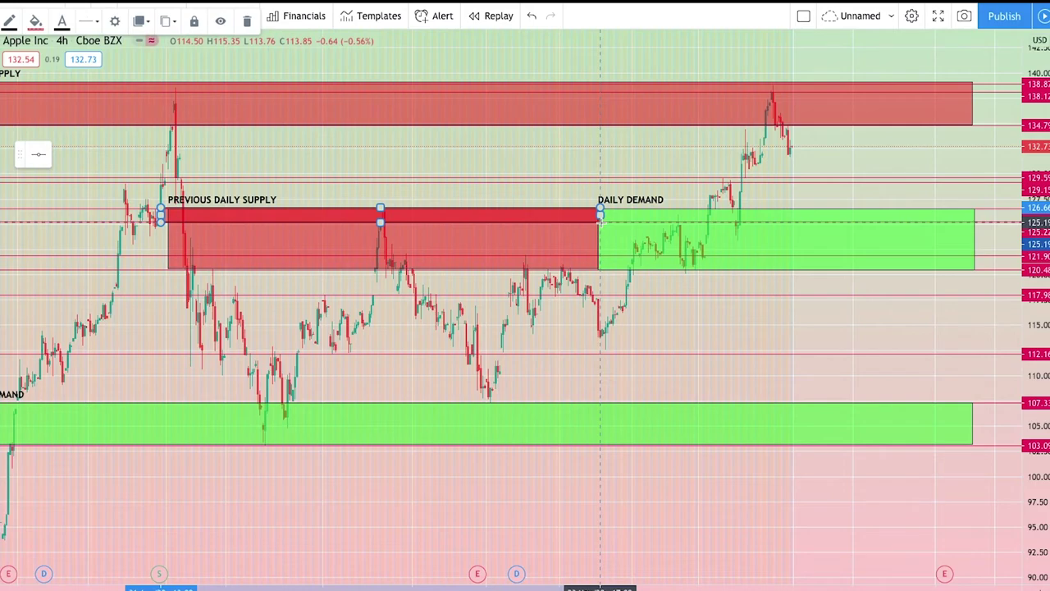
{"action": "left_click", "coordinate": [615, 321]}
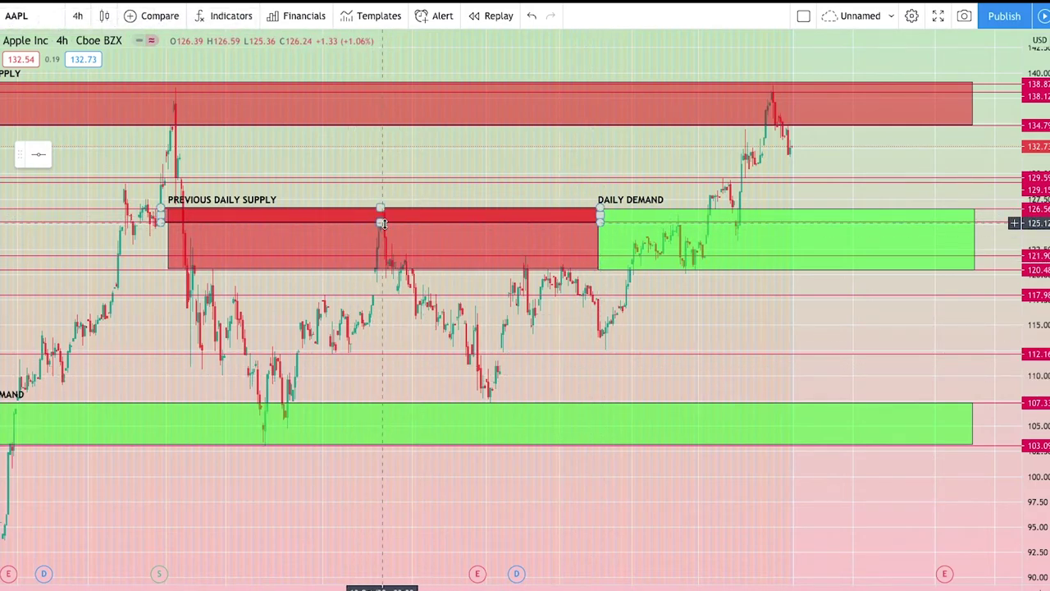
- Draw a narrow rectangle between about 121.99 and 120.56 along the base of the daily demand zone and fill it green
{"action": "scroll", "coordinate": [844, 324], "scroll_direction": "right", "scroll_amount": 5}
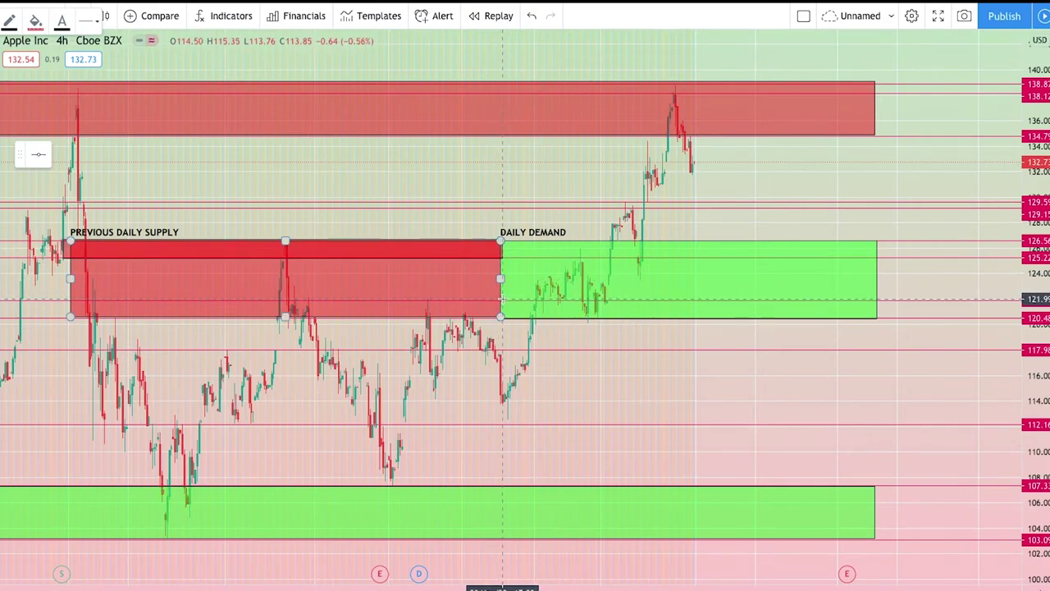
{"action": "left_click", "coordinate": [501, 299]}
{"action": "left_click_drag", "start_coordinate": [936, 307], "coordinate": [877, 316]}
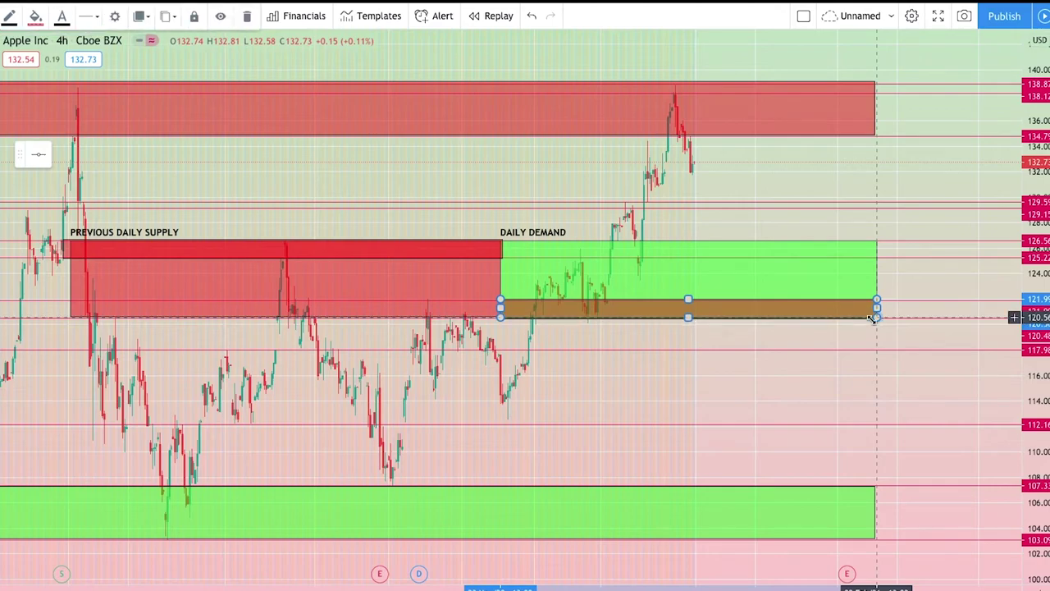
{"action": "left_click", "coordinate": [34, 20]}
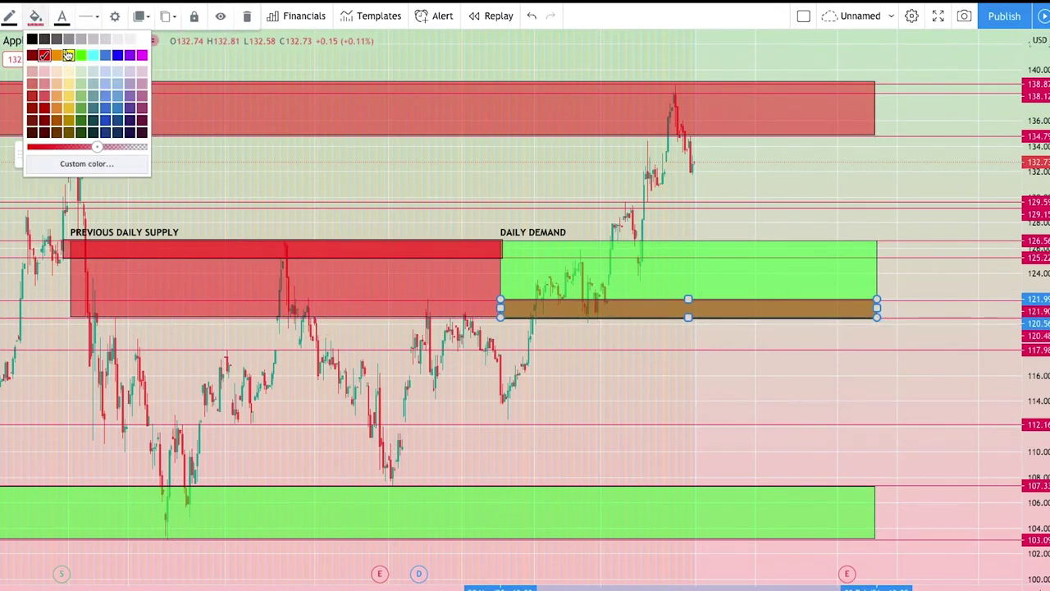
{"action": "left_click", "coordinate": [81, 55]}
{"action": "key", "text": "Escape"}
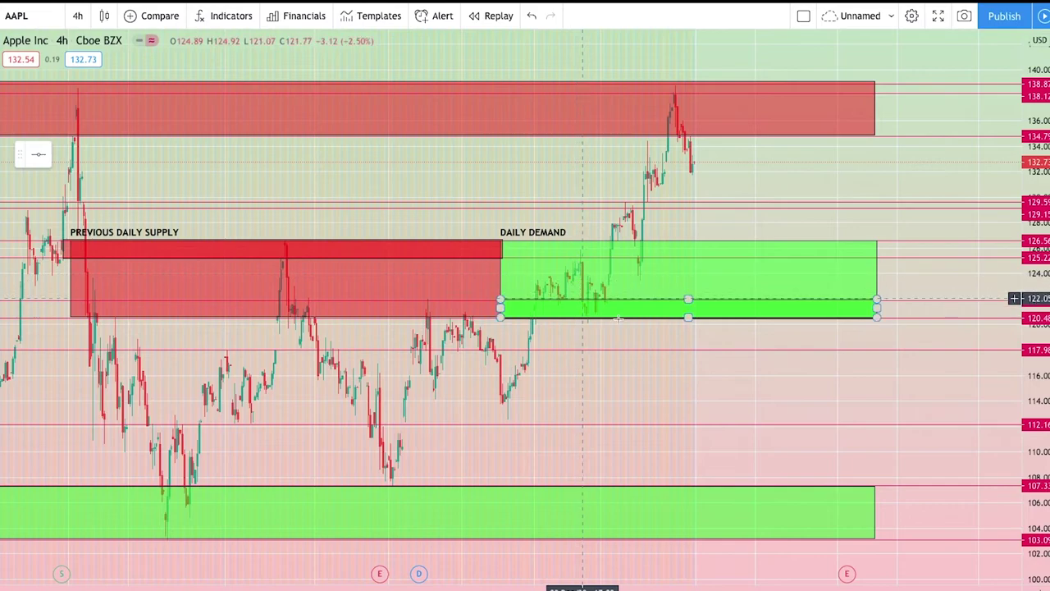
- Align the starting edge of the narrow red rectangle with the start of the previous daily supply zone
{"action": "scroll", "coordinate": [664, 335], "scroll_direction": "down", "scroll_amount": 3}
{"action": "left_click", "coordinate": [395, 179]}
{"action": "left_click", "coordinate": [351, 180]}
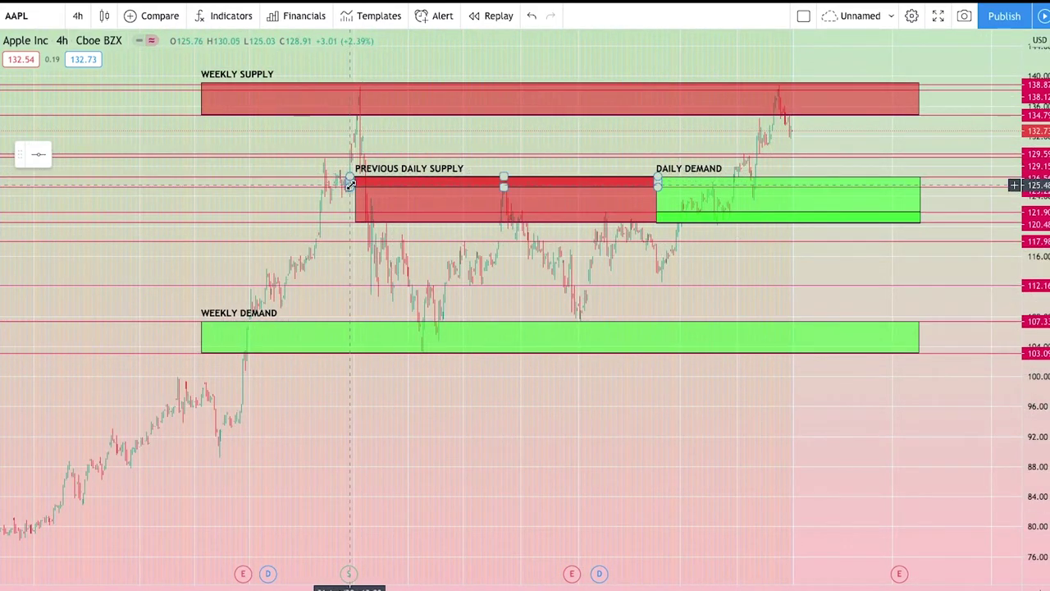
{"action": "left_click", "coordinate": [754, 305]}
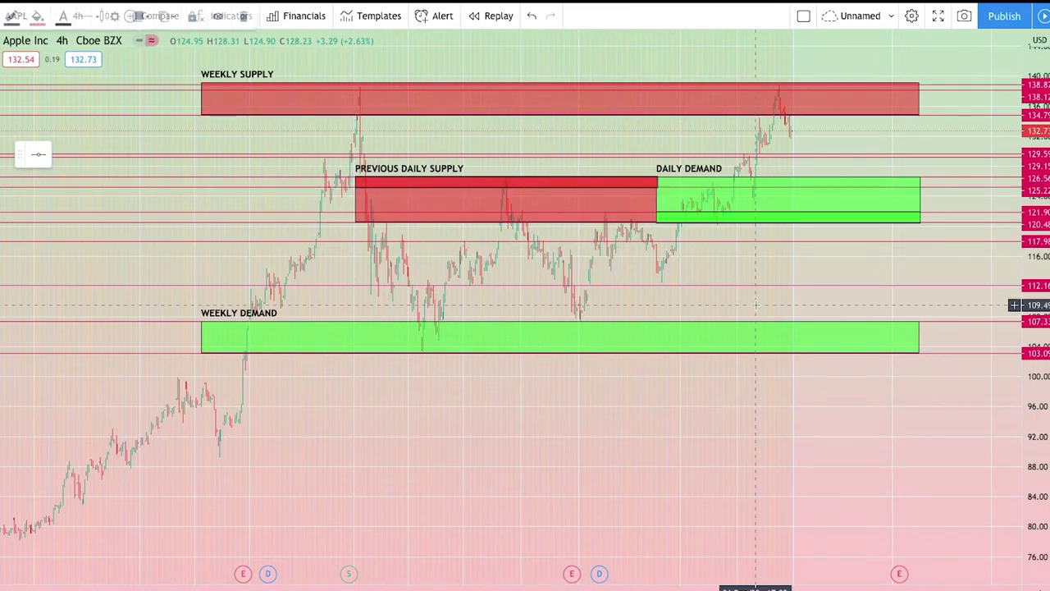
- Examine how the 4-hour candles react around the nested daily zones and the weekly supply and demand zones
{"action": "scroll", "coordinate": [574, 215], "scroll_direction": "up", "scroll_amount": 2}
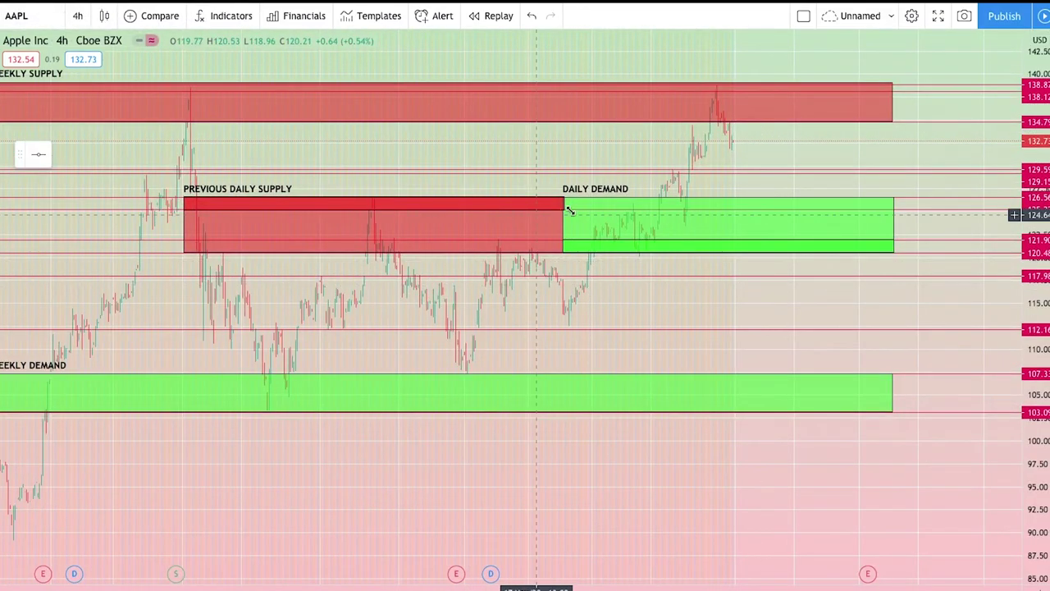
{"action": "scroll", "coordinate": [624, 264], "scroll_direction": "up", "scroll_amount": 2}
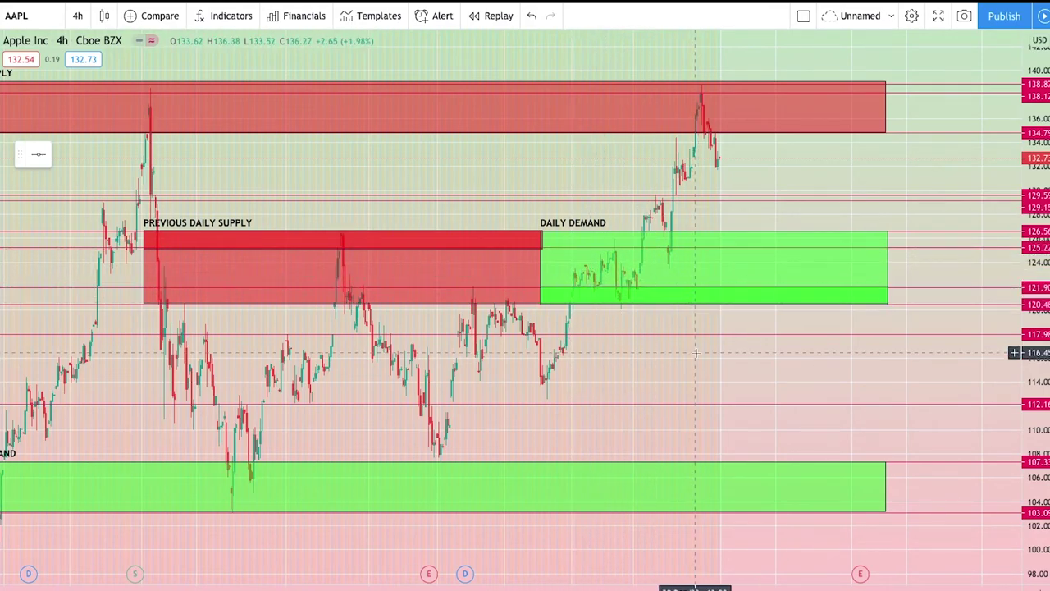
{"action": "scroll", "coordinate": [696, 353], "scroll_direction": "down", "scroll_amount": 2}
{"action": "scroll", "coordinate": [696, 353], "scroll_direction": "up", "scroll_amount": 1}
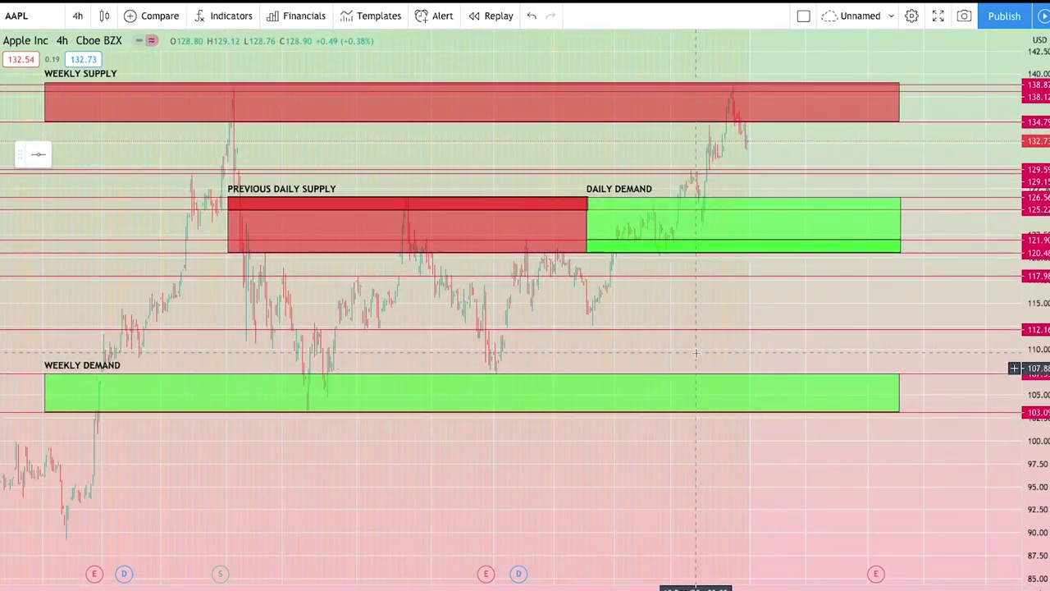
{"action": "scroll", "coordinate": [695, 353], "scroll_direction": "down", "scroll_amount": 1}
{"action": "scroll", "coordinate": [696, 352], "scroll_direction": "up", "scroll_amount": 1}
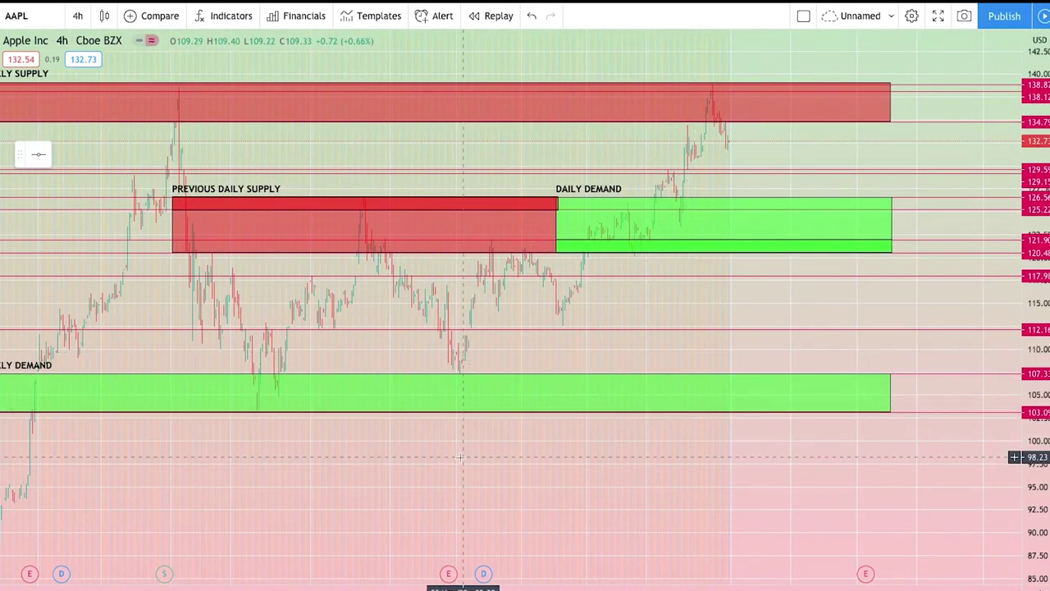
{"action": "scroll", "coordinate": [626, 443], "scroll_direction": "left", "scroll_amount": 3}
{"action": "scroll", "coordinate": [710, 431], "scroll_direction": "up", "scroll_amount": 1}
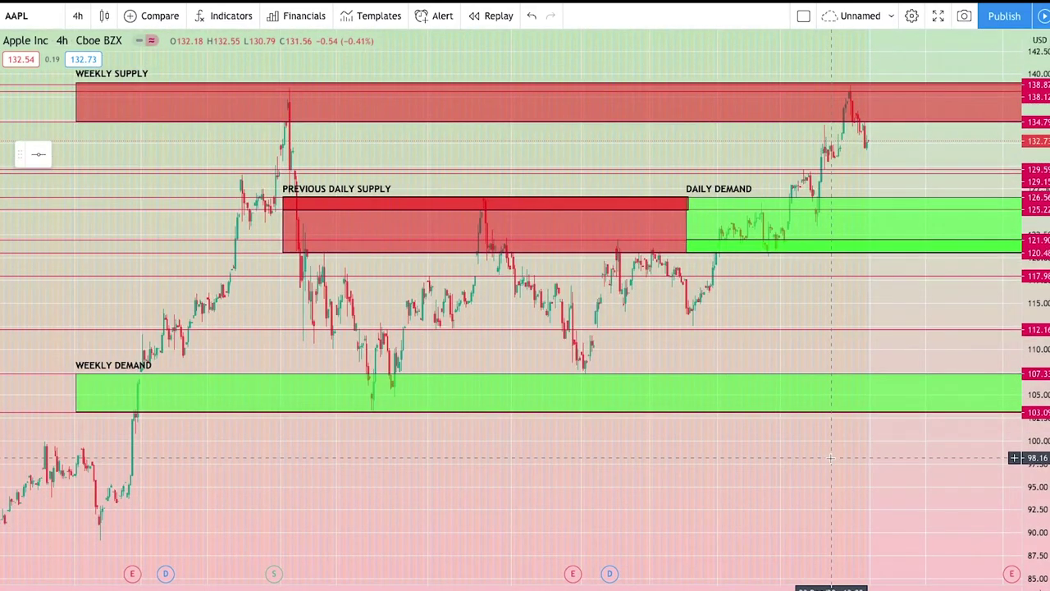
{"action": "scroll", "coordinate": [830, 458], "scroll_direction": "right", "scroll_amount": 1}
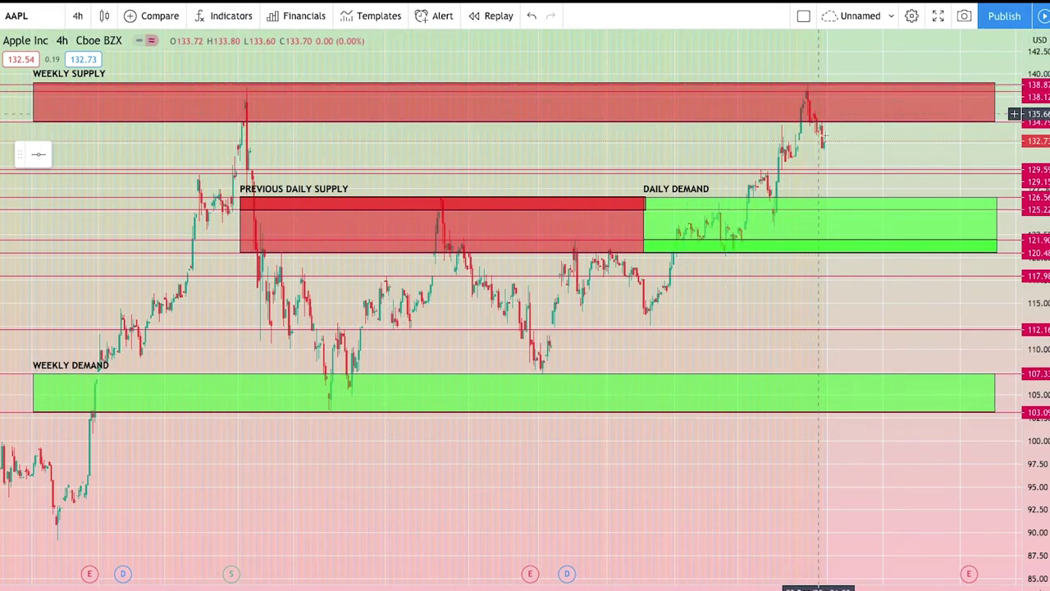
{"action": "left_click_drag", "start_coordinate": [853, 328], "coordinate": [746, 302]}
{"action": "left_click", "coordinate": [734, 115]}
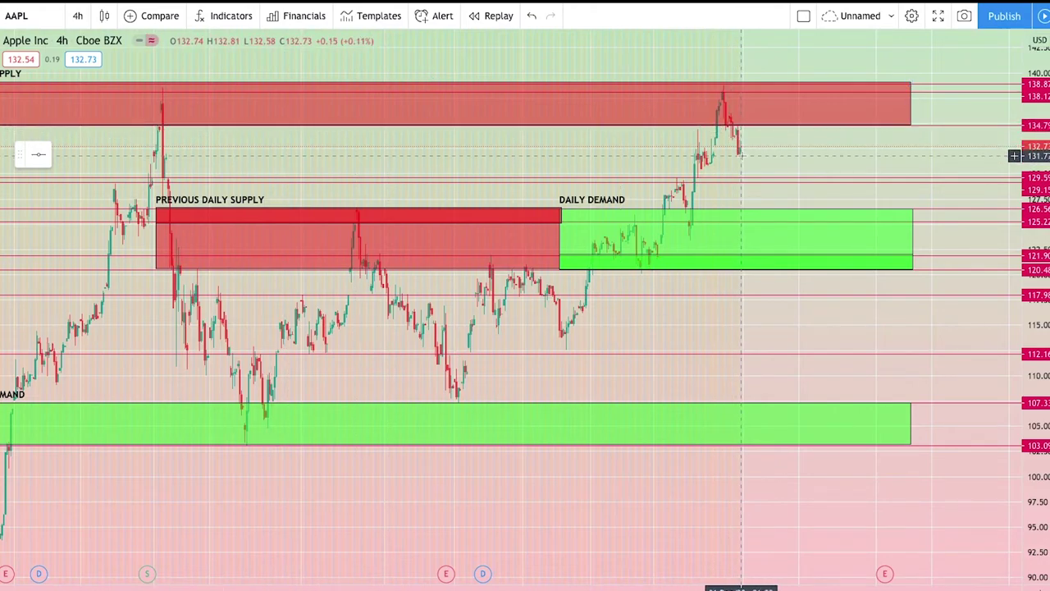
{"action": "scroll", "coordinate": [749, 190], "scroll_direction": "down", "scroll_amount": 5}
{"action": "scroll", "coordinate": [749, 190], "scroll_direction": "up", "scroll_amount": 2}
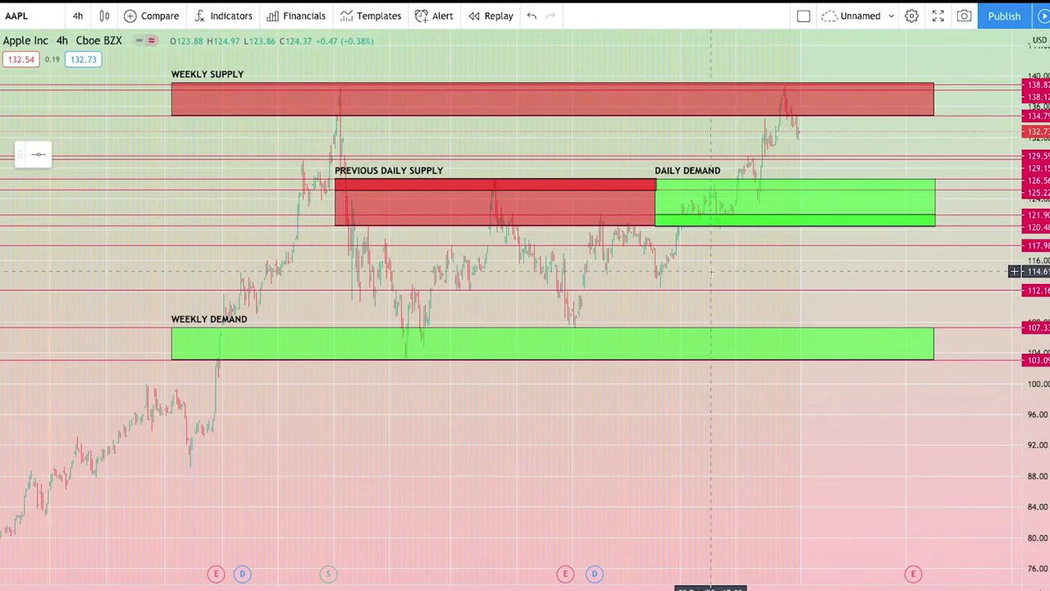
{"action": "scroll", "coordinate": [711, 272], "scroll_direction": "up", "scroll_amount": 1}
{"action": "scroll", "coordinate": [698, 295], "scroll_direction": "down", "scroll_amount": 1}
{"action": "scroll", "coordinate": [717, 326], "scroll_direction": "up", "scroll_amount": 2}
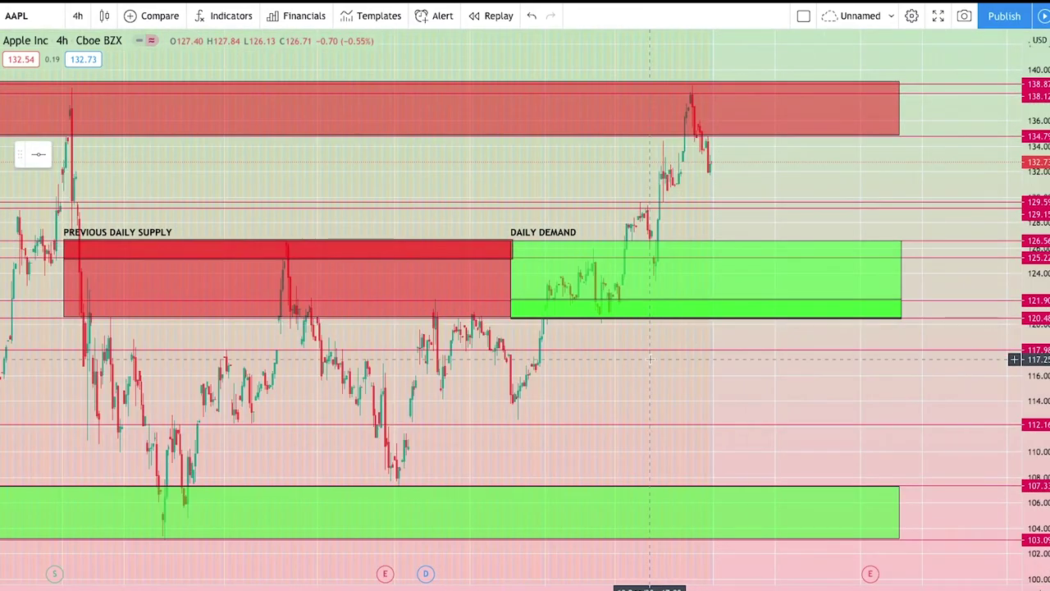
{"action": "scroll", "coordinate": [673, 349], "scroll_direction": "down", "scroll_amount": 1}
{"action": "scroll", "coordinate": [673, 350], "scroll_direction": "up", "scroll_amount": 1}
{"action": "scroll", "coordinate": [743, 291], "scroll_direction": "left", "scroll_amount": 3}
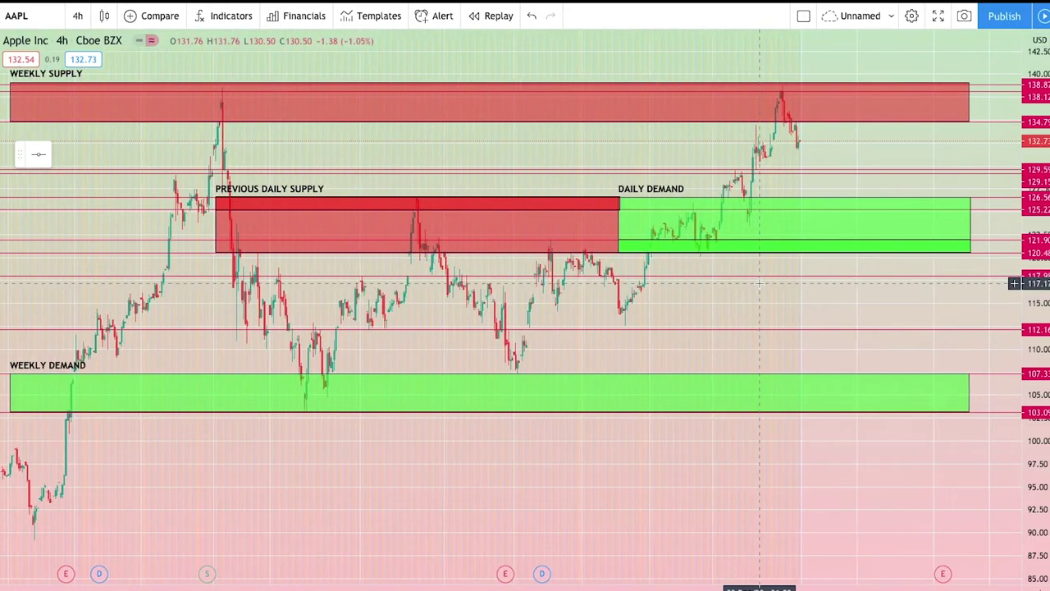
{"action": "scroll", "coordinate": [730, 299], "scroll_direction": "left", "scroll_amount": 2}
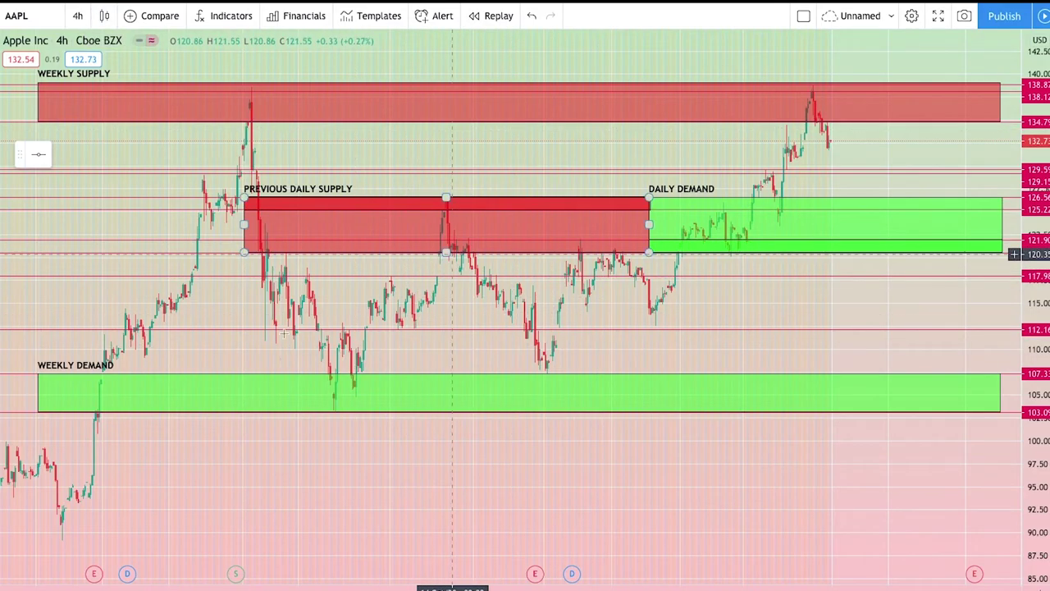
- Switch the chart to the 1 hour timeframe and fit all the daily and weekly zones in view
{"action": "left_click", "coordinate": [78, 15]}
{"action": "left_click", "coordinate": [101, 333]}
{"action": "scroll", "coordinate": [835, 271], "scroll_direction": "down", "scroll_amount": 5}
{"action": "scroll", "coordinate": [835, 271], "scroll_direction": "up", "scroll_amount": 4}
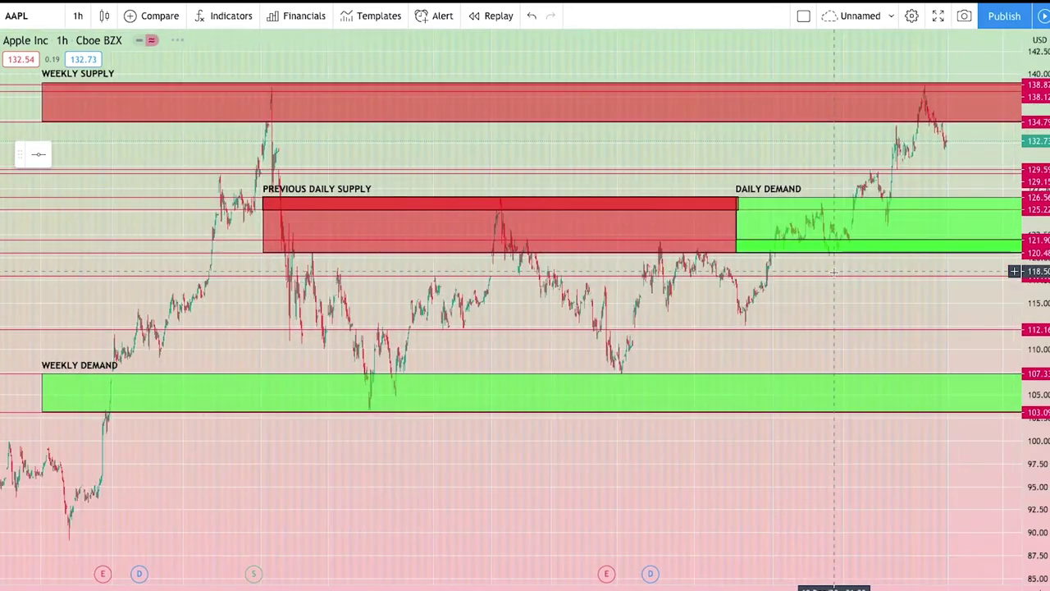
- Draw a narrow green rectangle between about 129.61 and 129.14, spanning from the start to about the end of the daily demand zone
{"action": "left_click_drag", "start_coordinate": [771, 378], "coordinate": [603, 383]}
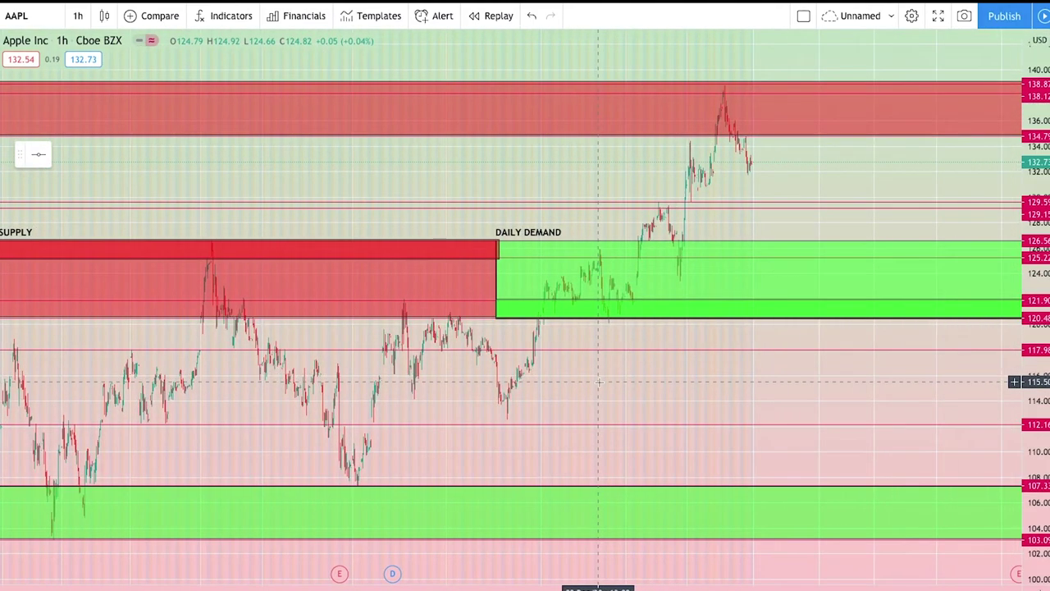
{"action": "scroll", "coordinate": [681, 371], "scroll_direction": "down", "scroll_amount": 4}
{"action": "scroll", "coordinate": [685, 370], "scroll_direction": "up", "scroll_amount": 3}
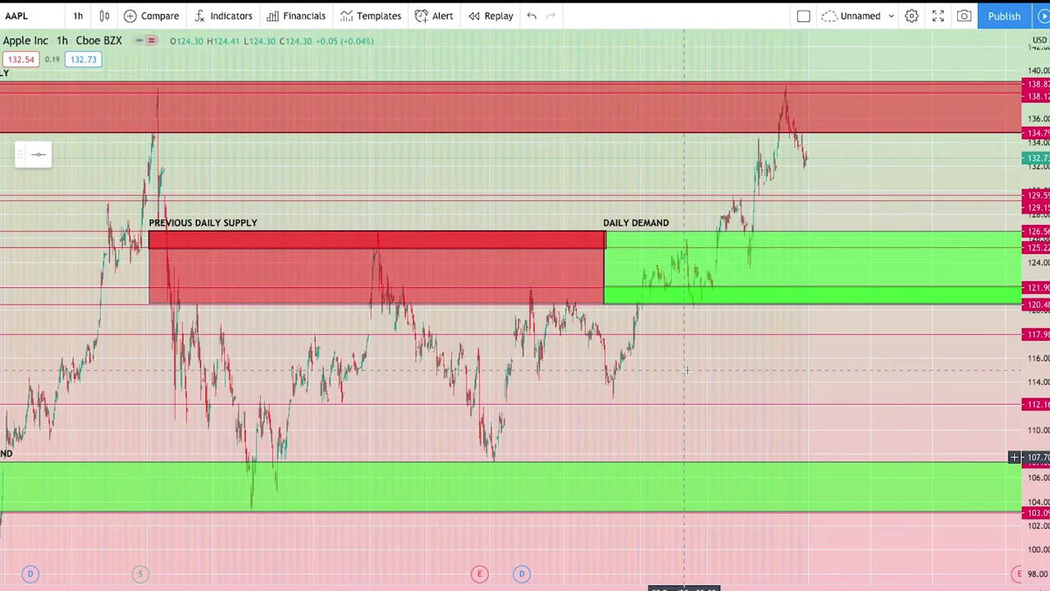
{"action": "scroll", "coordinate": [685, 370], "scroll_direction": "up", "scroll_amount": 3}
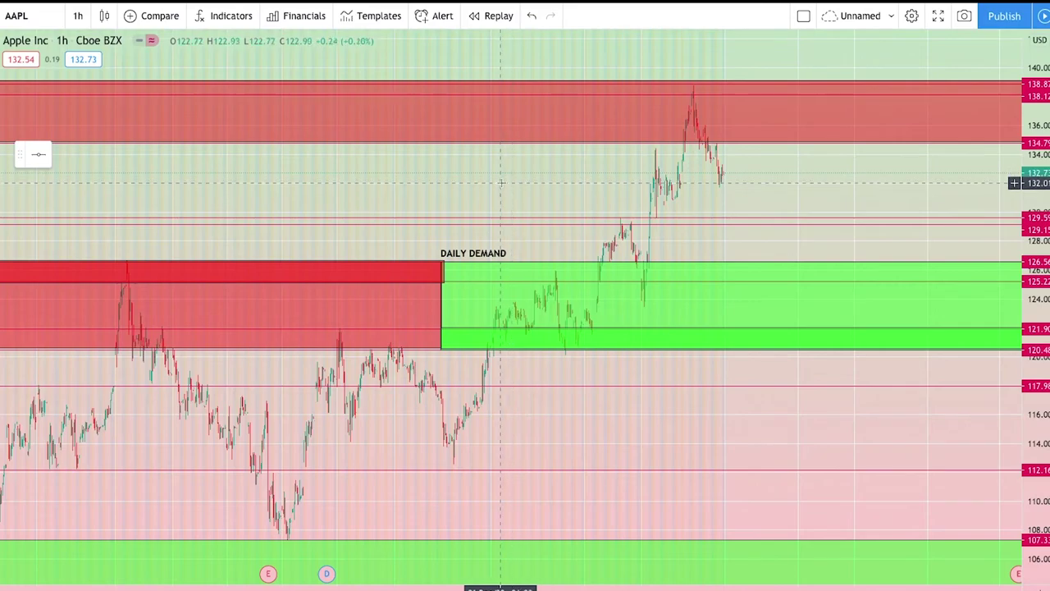
{"action": "mouse_move", "coordinate": [539, 192]}
{"action": "left_mouse_down"}
{"action": "mouse_move", "coordinate": [621, 211]}
{"action": "mouse_move", "coordinate": [531, 205]}
{"action": "left_mouse_up"}
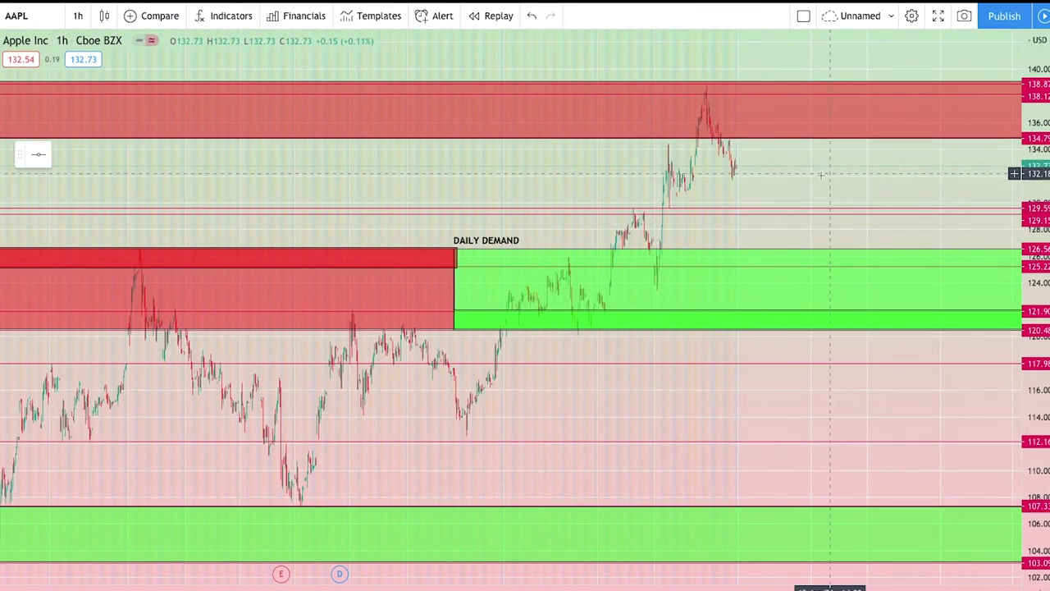
{"action": "left_click_drag", "start_coordinate": [654, 214], "coordinate": [467, 240]}
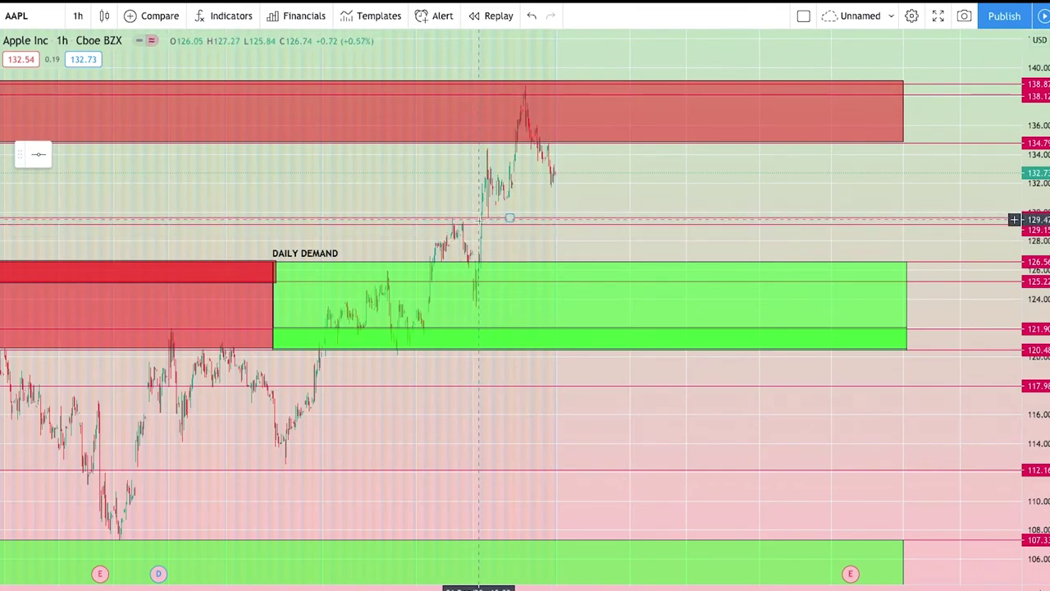
{"action": "left_click", "coordinate": [293, 218]}
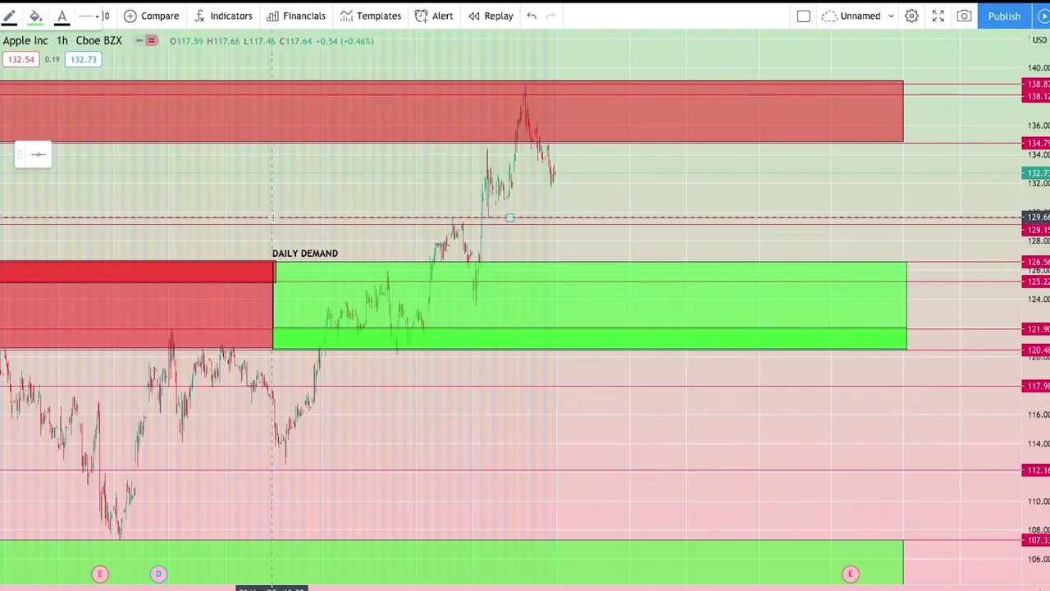
{"action": "mouse_move", "coordinate": [271, 217]}
{"action": "left_mouse_down"}
{"action": "mouse_move", "coordinate": [961, 220]}
{"action": "mouse_move", "coordinate": [904, 222]}
{"action": "left_mouse_up"}
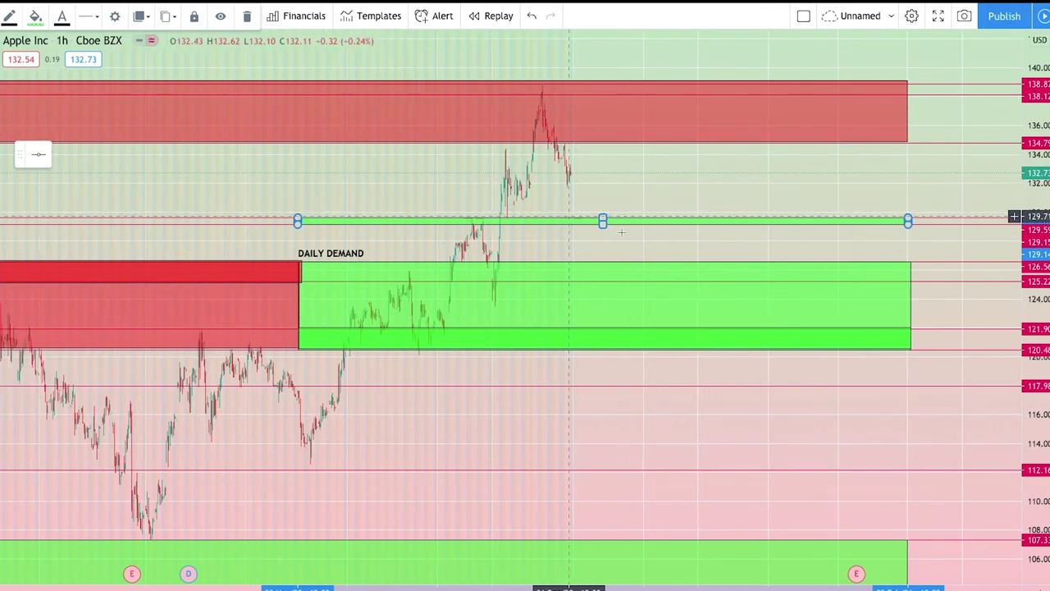
- Label the narrow green rectangle above the daily demand zone "hourly demand", aligned to its top left
{"action": "scroll", "coordinate": [646, 246], "scroll_direction": "down", "scroll_amount": 5}
{"action": "scroll", "coordinate": [646, 247], "scroll_direction": "up", "scroll_amount": 3}
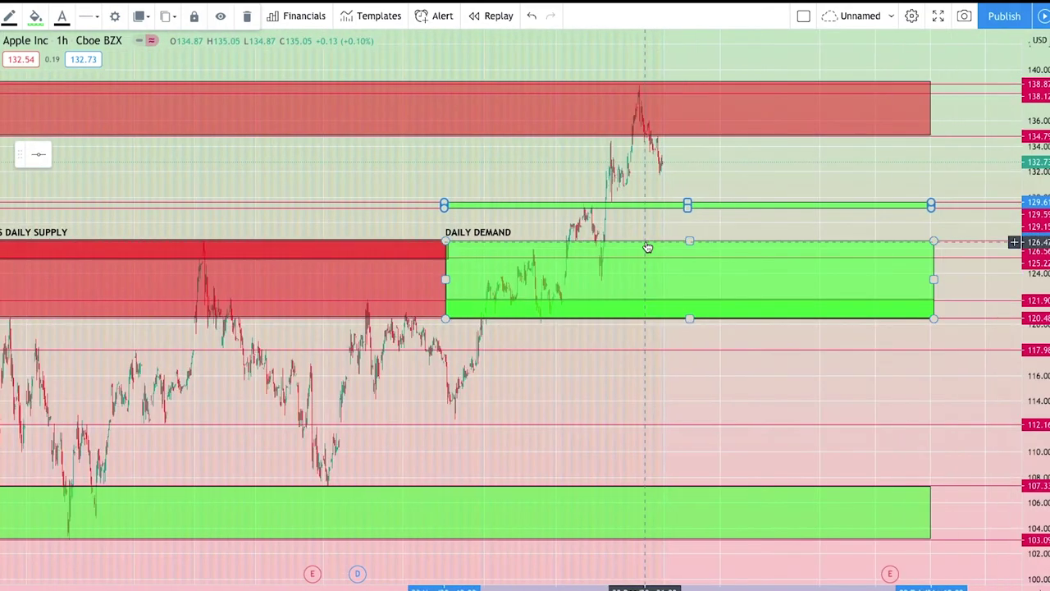
{"action": "left_click", "coordinate": [564, 326]}
{"action": "left_click", "coordinate": [760, 206]}
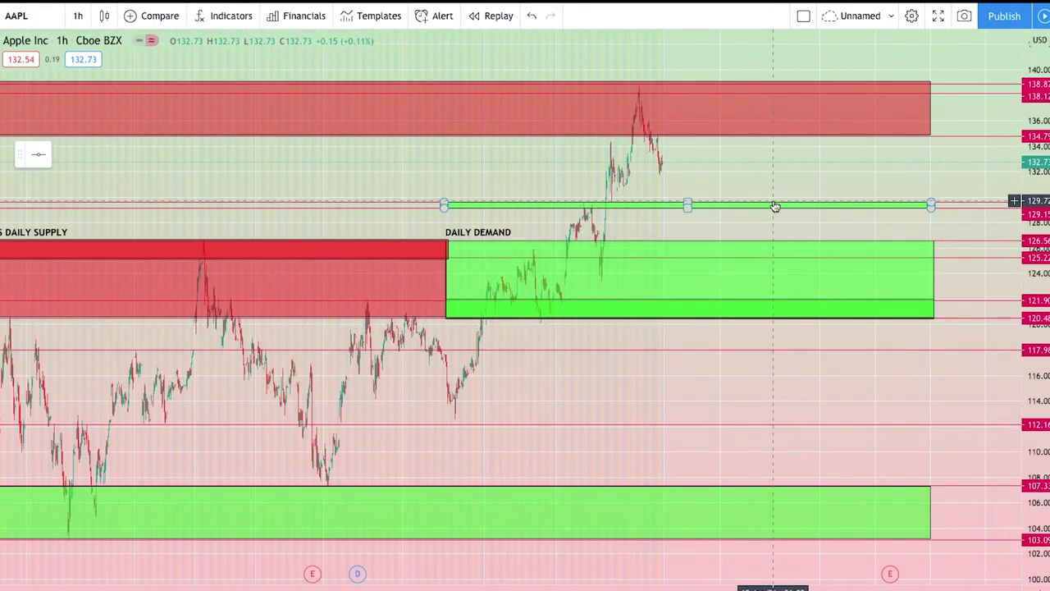
{"action": "right_click", "coordinate": [773, 205]}
{"action": "left_click", "coordinate": [818, 415]}
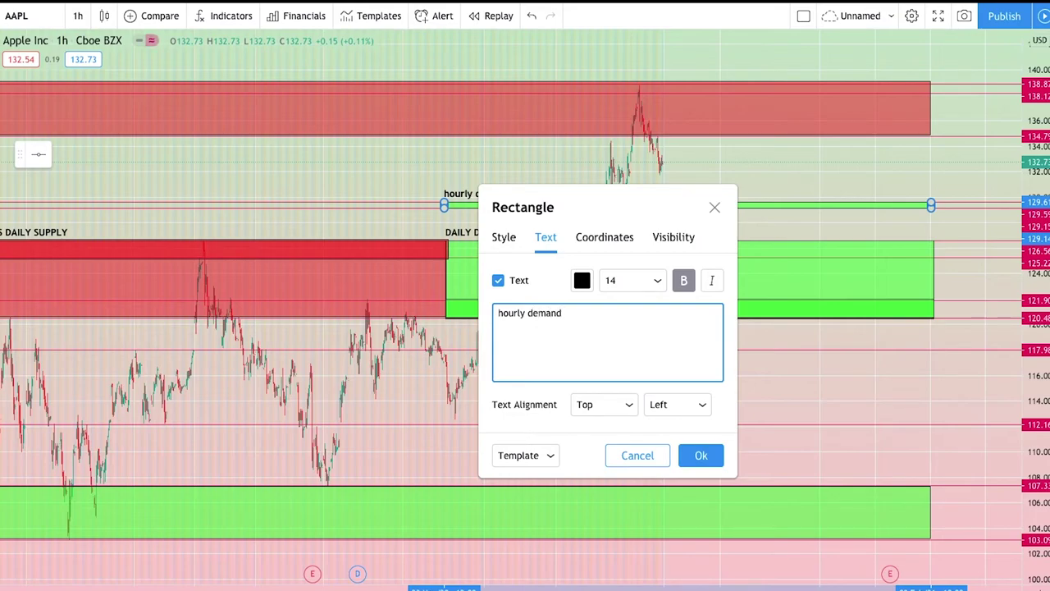
{"action": "left_click", "coordinate": [699, 456]}
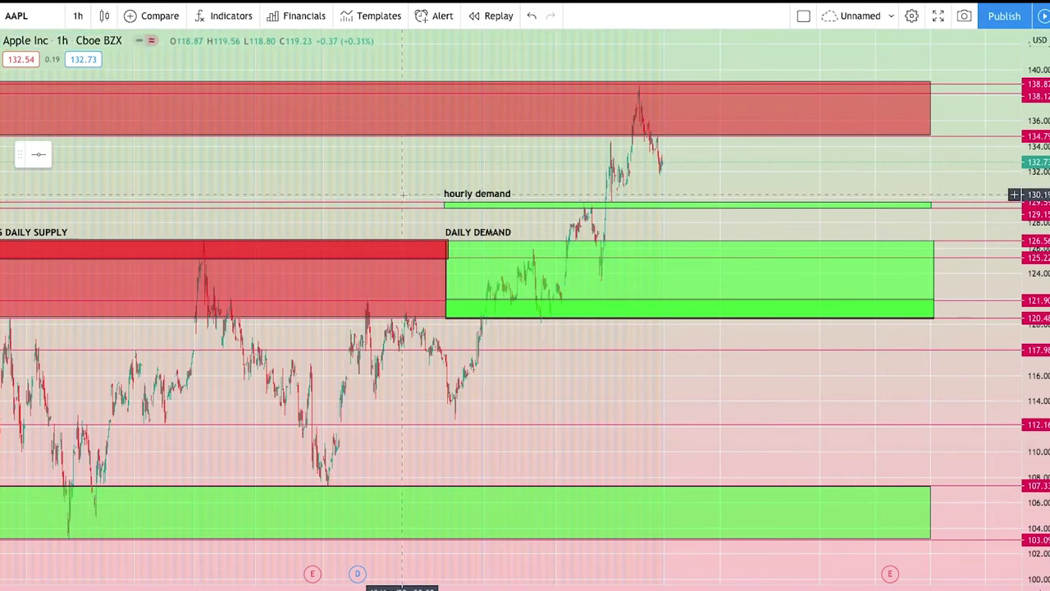
- Place a horizontal line at about 131.74, just beneath the latest hourly candles and above the hourly demand zone
{"action": "scroll", "coordinate": [515, 248], "scroll_direction": "down", "scroll_amount": 3}
{"action": "scroll", "coordinate": [515, 248], "scroll_direction": "up", "scroll_amount": 2}
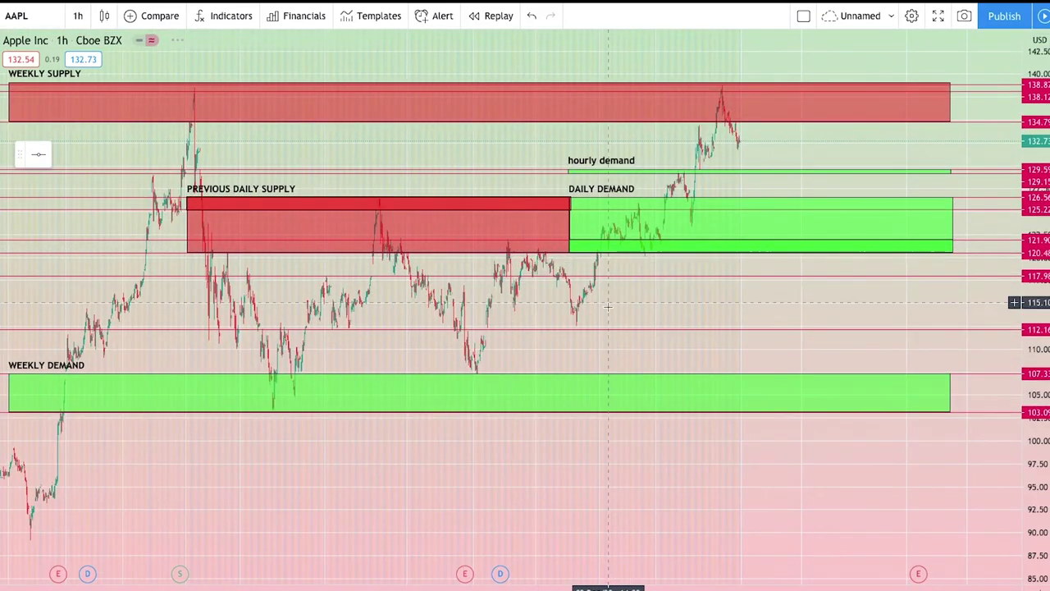
{"action": "scroll", "coordinate": [568, 228], "scroll_direction": "up", "scroll_amount": 2}
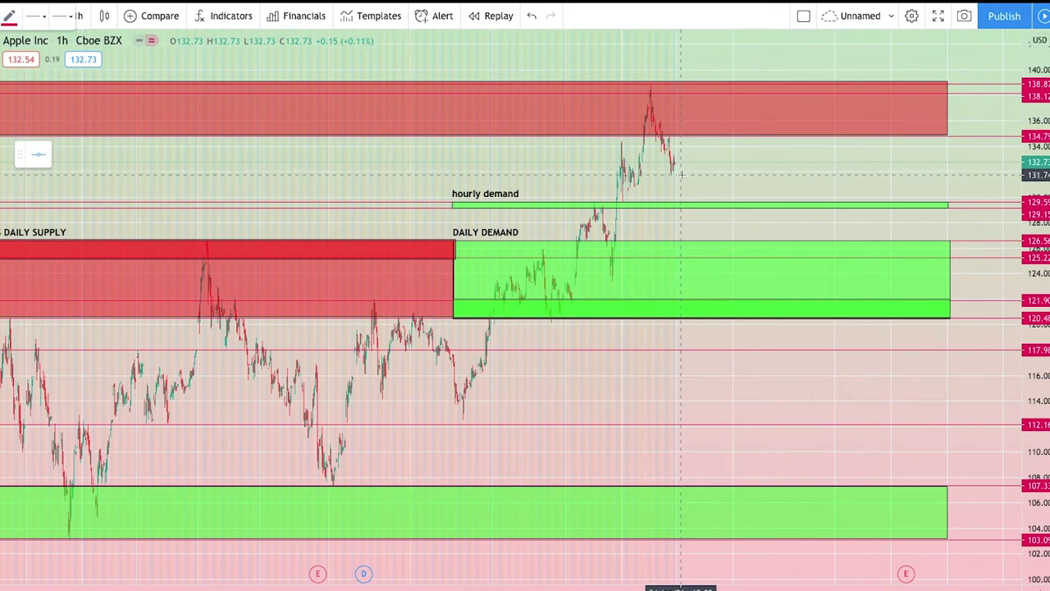
{"action": "left_click", "coordinate": [680, 174]}
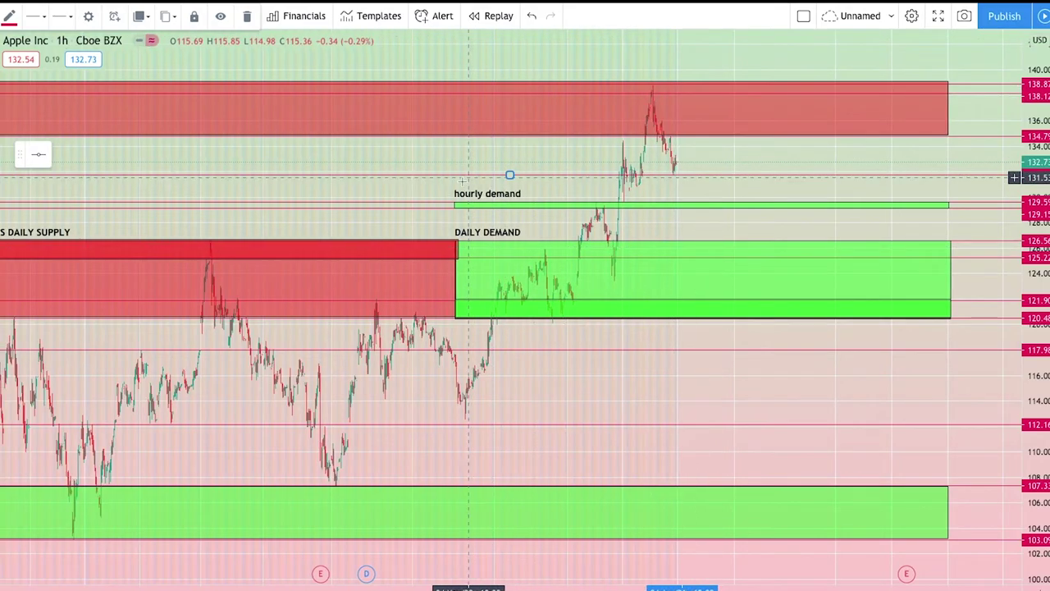
- Examine how past and recent hourly price action reacted around the 131.74 level and the marked supply and demand zones
{"action": "scroll", "coordinate": [461, 187], "scroll_direction": "down", "scroll_amount": 3}
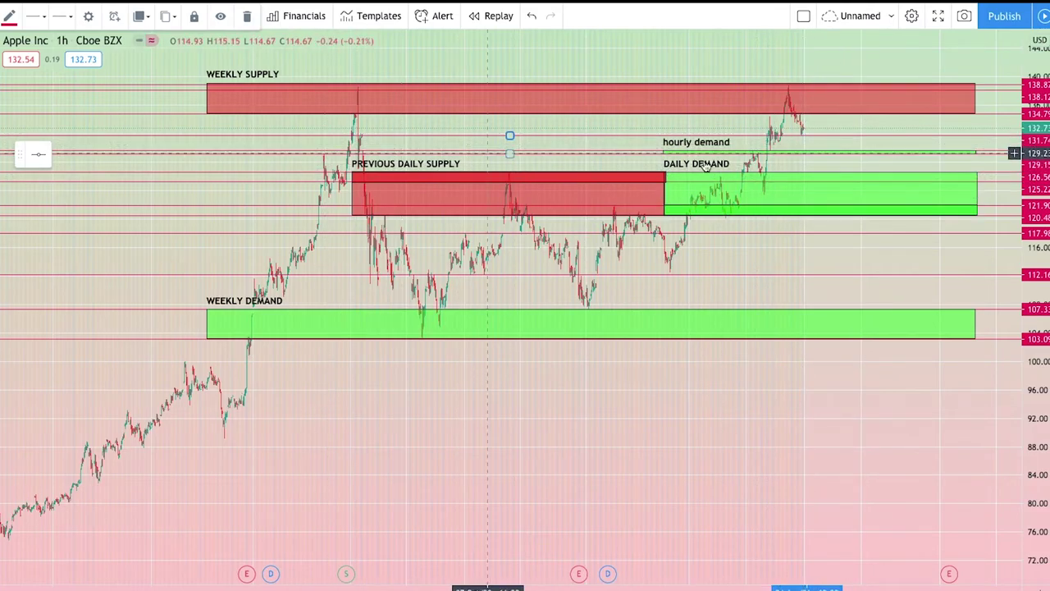
{"action": "scroll", "coordinate": [842, 145], "scroll_direction": "up", "scroll_amount": 3}
{"action": "scroll", "coordinate": [647, 179], "scroll_direction": "up", "scroll_amount": 2}
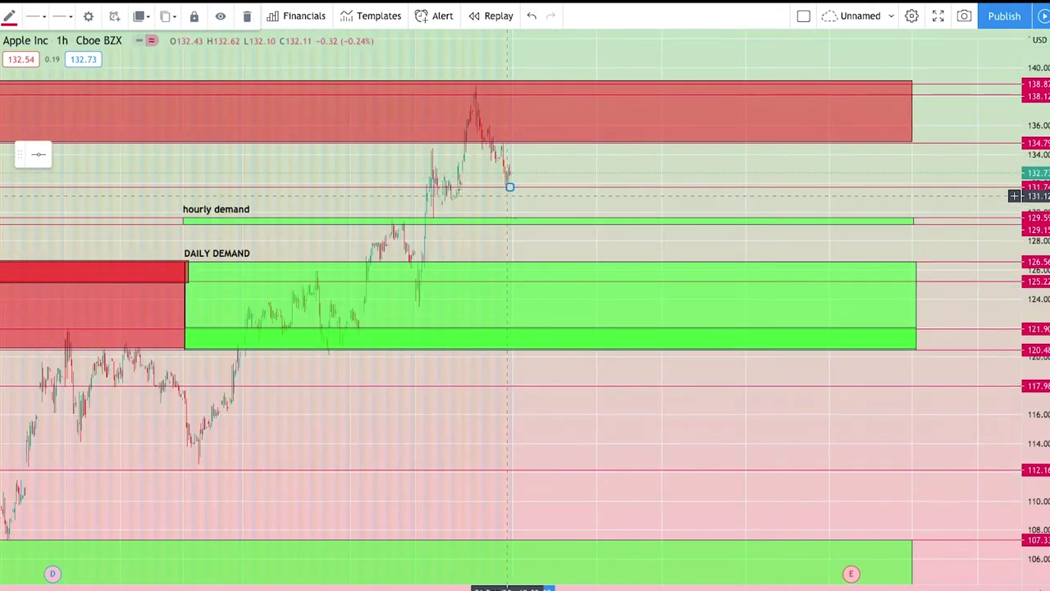
{"action": "scroll", "coordinate": [466, 185], "scroll_direction": "down", "scroll_amount": 4}
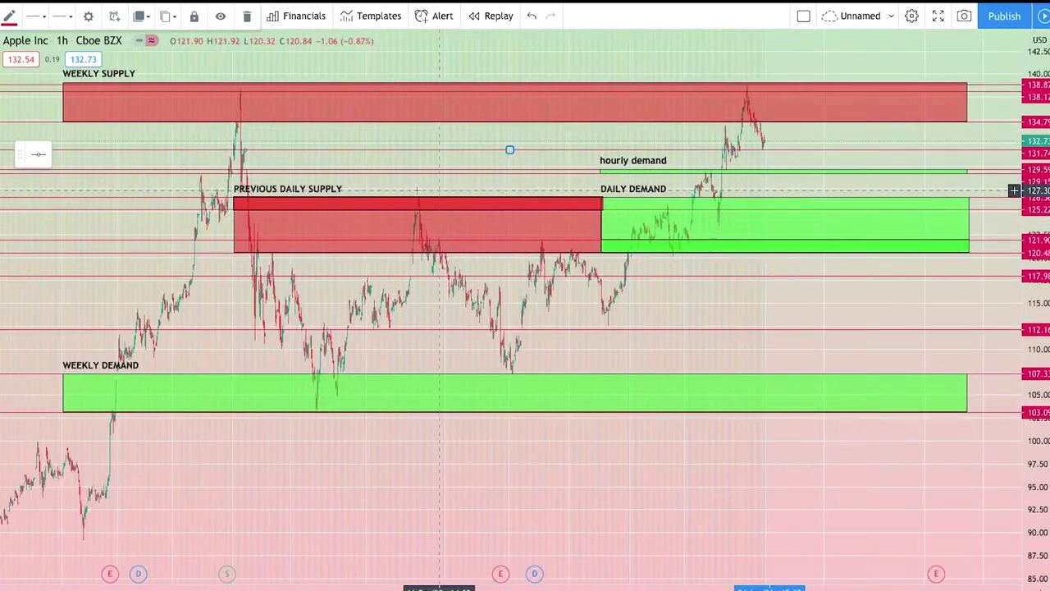
{"action": "scroll", "coordinate": [253, 143], "scroll_direction": "left", "scroll_amount": 3}
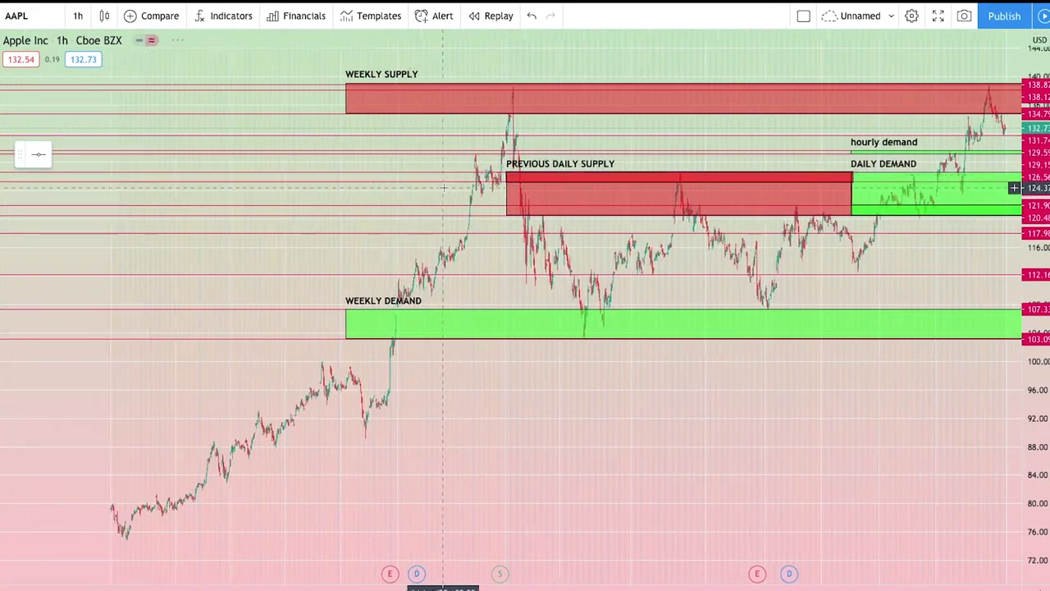
{"action": "scroll", "coordinate": [198, 166], "scroll_direction": "up", "scroll_amount": 3}
{"action": "scroll", "coordinate": [609, 175], "scroll_direction": "down", "scroll_amount": 3}
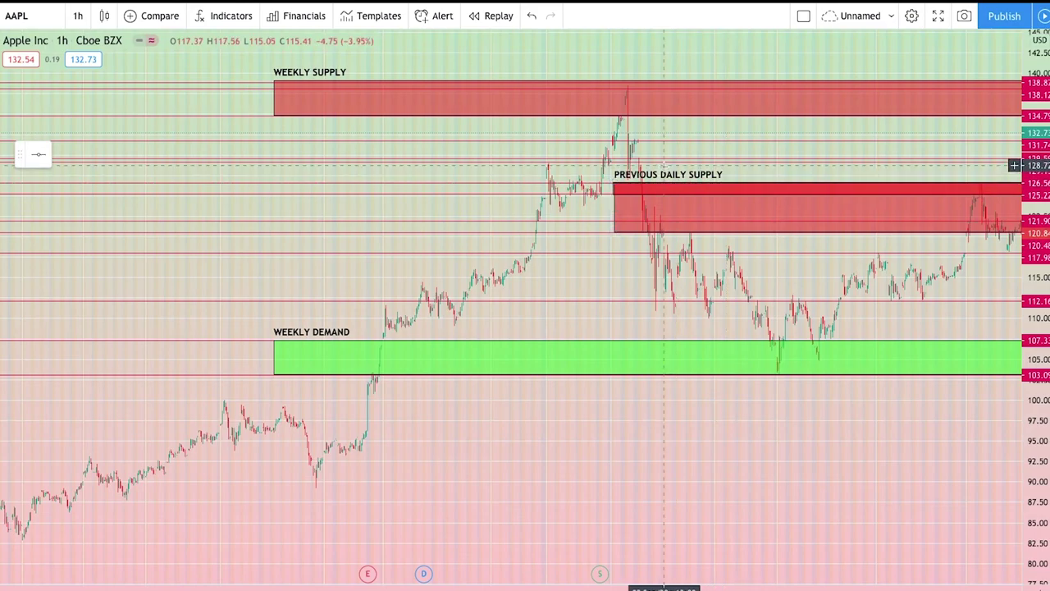
{"action": "scroll", "coordinate": [586, 180], "scroll_direction": "right", "scroll_amount": 3}
{"action": "scroll", "coordinate": [453, 171], "scroll_direction": "up", "scroll_amount": 3}
{"action": "scroll", "coordinate": [330, 175], "scroll_direction": "right", "scroll_amount": 2}
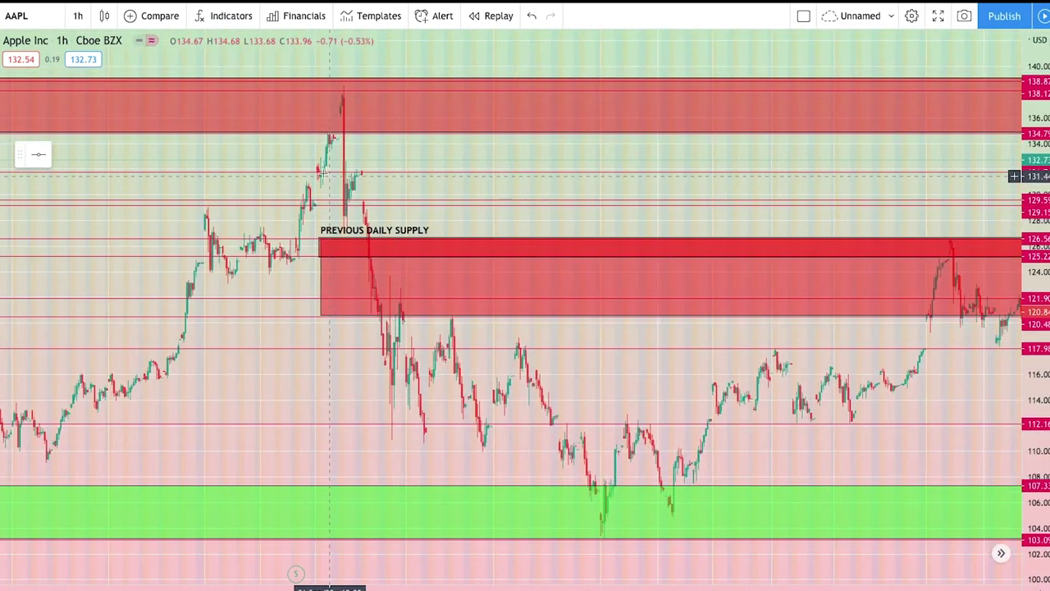
{"action": "scroll", "coordinate": [546, 201], "scroll_direction": "down", "scroll_amount": 3}
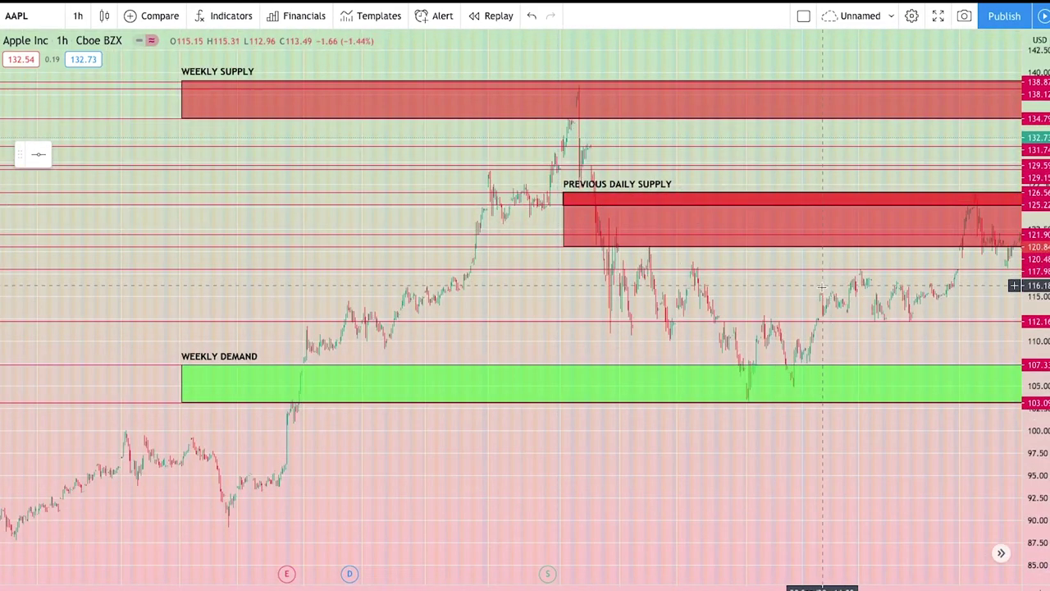
{"action": "scroll", "coordinate": [703, 227], "scroll_direction": "right", "scroll_amount": 3}
{"action": "scroll", "coordinate": [590, 309], "scroll_direction": "up", "scroll_amount": 3}
{"action": "scroll", "coordinate": [642, 363], "scroll_direction": "down", "scroll_amount": 3}
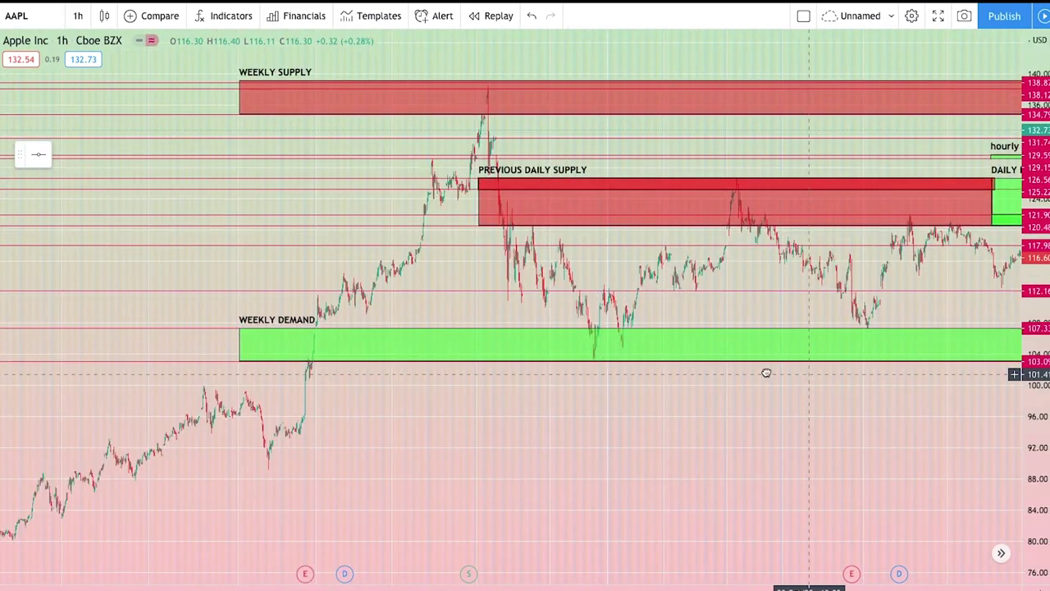
{"action": "scroll", "coordinate": [577, 374], "scroll_direction": "right", "scroll_amount": 3}
{"action": "scroll", "coordinate": [586, 409], "scroll_direction": "up", "scroll_amount": 3}
{"action": "scroll", "coordinate": [585, 408], "scroll_direction": "down", "scroll_amount": 3}
{"action": "scroll", "coordinate": [785, 385], "scroll_direction": "right", "scroll_amount": 3}
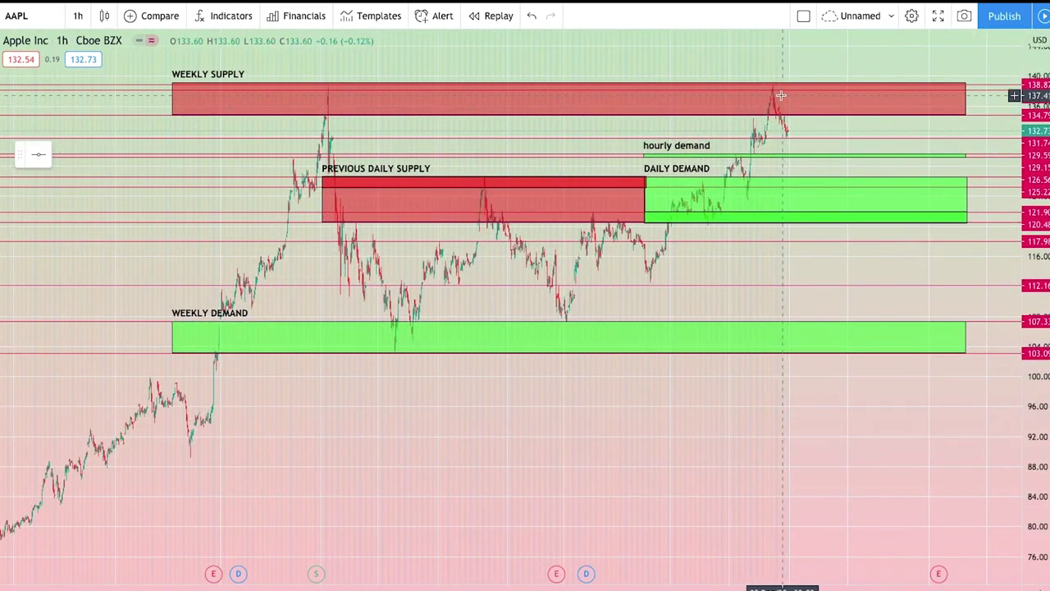
{"action": "scroll", "coordinate": [779, 103], "scroll_direction": "up", "scroll_amount": 3}
{"action": "scroll", "coordinate": [713, 164], "scroll_direction": "down", "scroll_amount": 3}
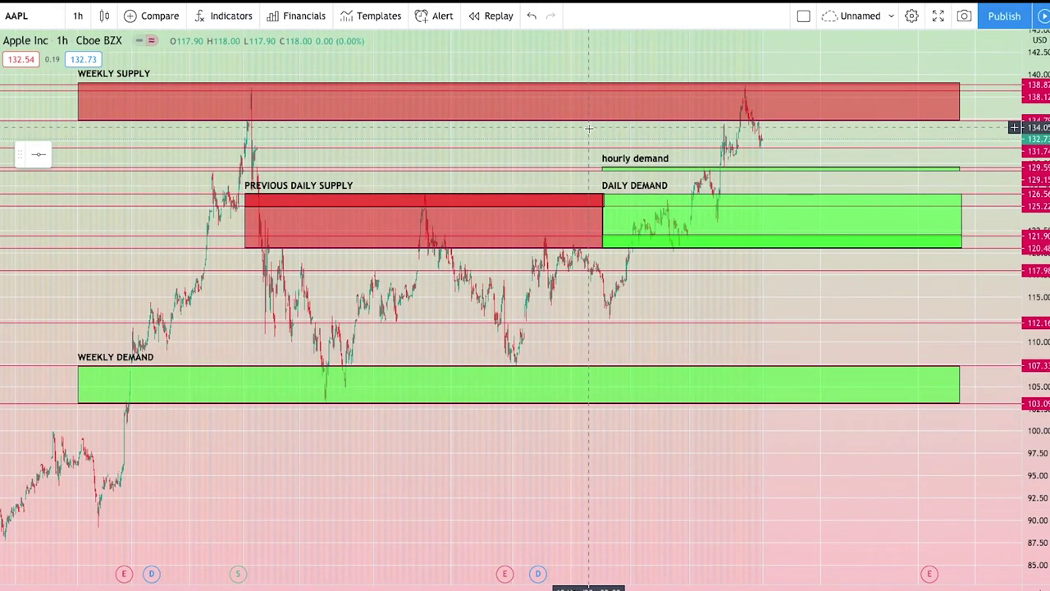
- Examine the hourly swings between the weekly supply and weekly demand zones, including the nested daily zones
{"action": "left_click", "coordinate": [519, 98]}
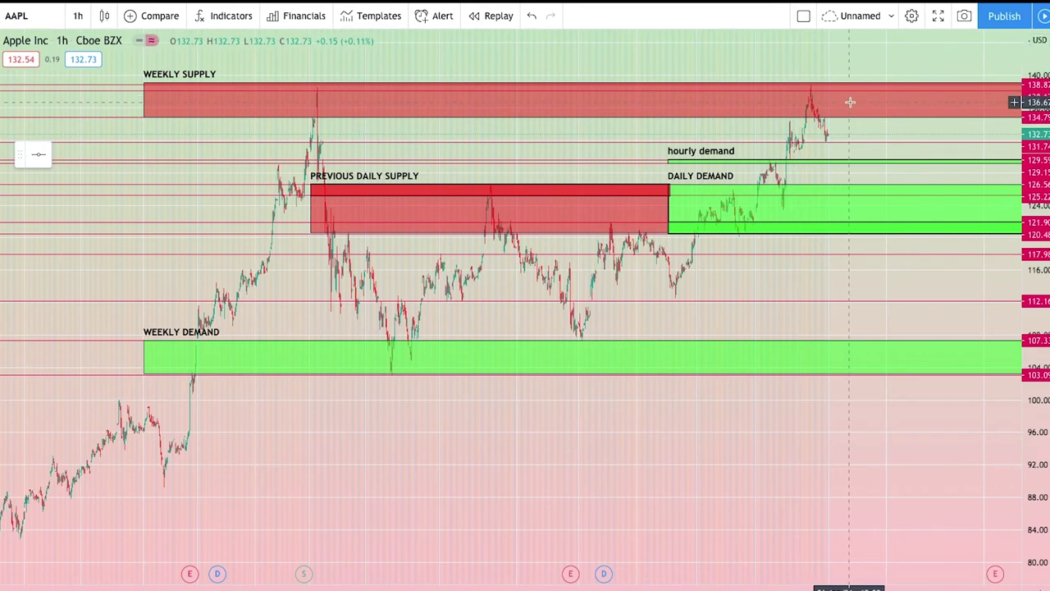
{"action": "scroll", "coordinate": [807, 206], "scroll_direction": "up", "scroll_amount": 2}
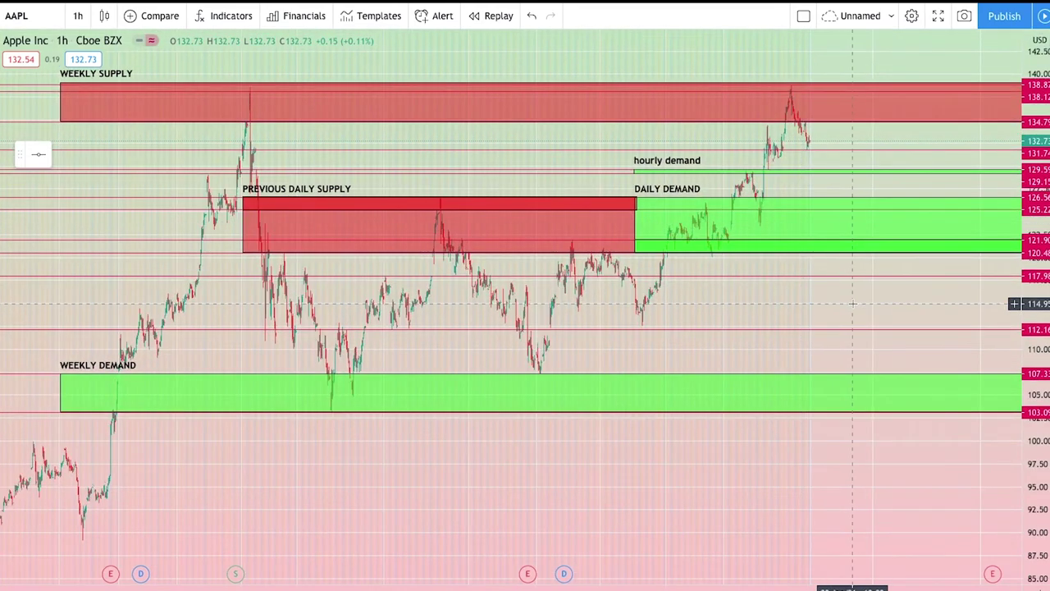
{"action": "scroll", "coordinate": [776, 314], "scroll_direction": "right", "scroll_amount": 2}
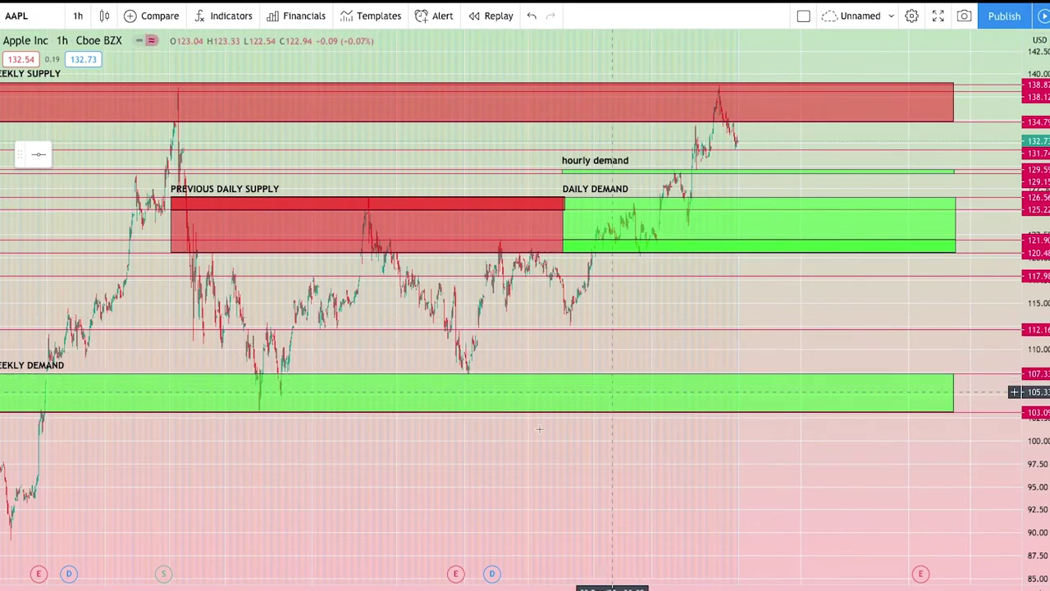
{"action": "left_click_drag", "start_coordinate": [458, 489], "coordinate": [637, 485]}
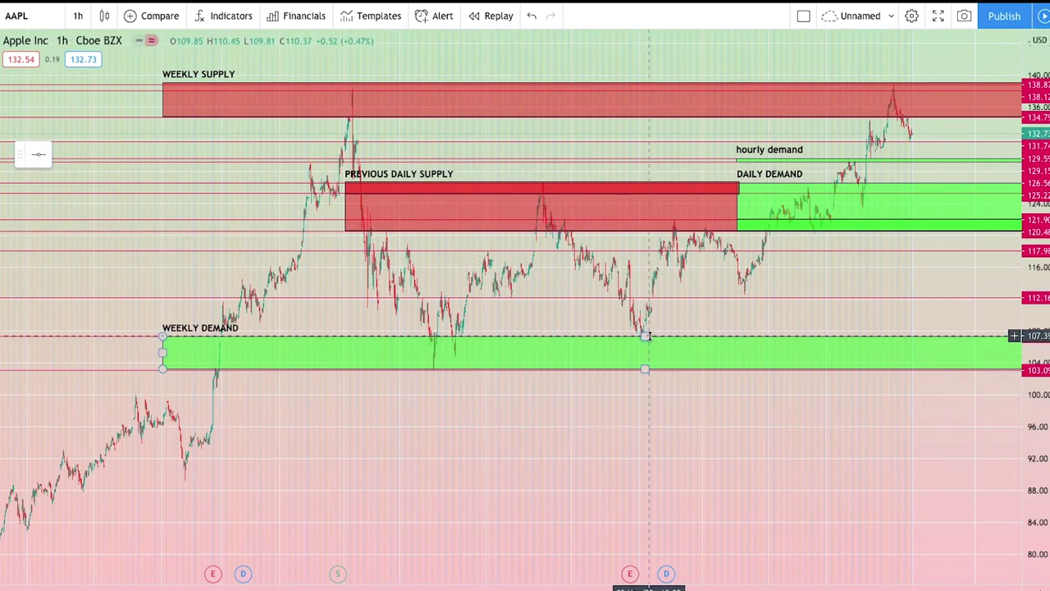
{"action": "left_click_drag", "start_coordinate": [753, 312], "coordinate": [574, 369]}
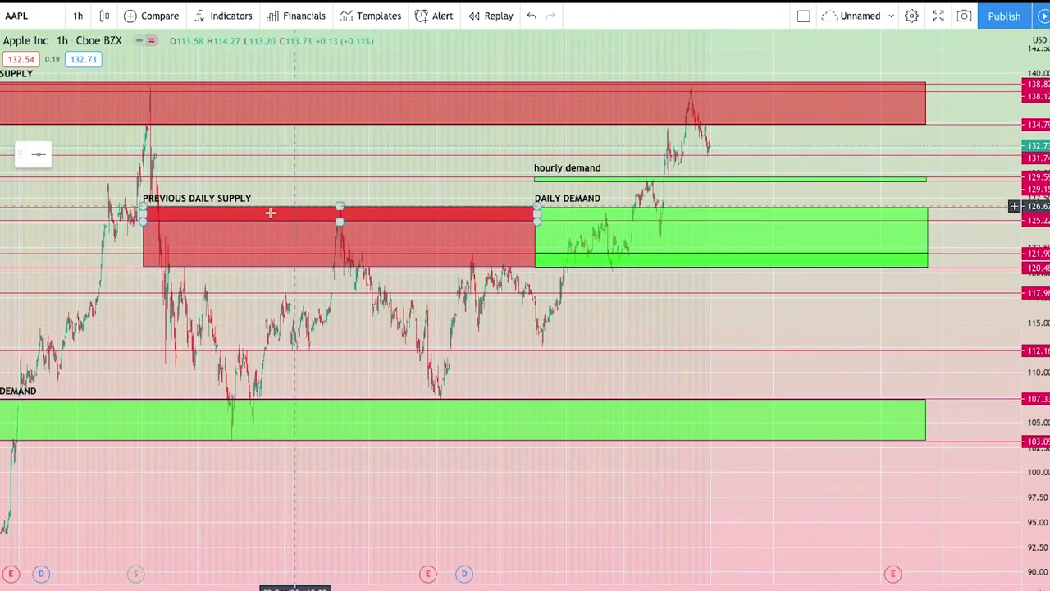
{"action": "left_click_drag", "start_coordinate": [647, 300], "coordinate": [538, 312]}
{"action": "scroll", "coordinate": [460, 390], "scroll_direction": "down", "scroll_amount": 1}
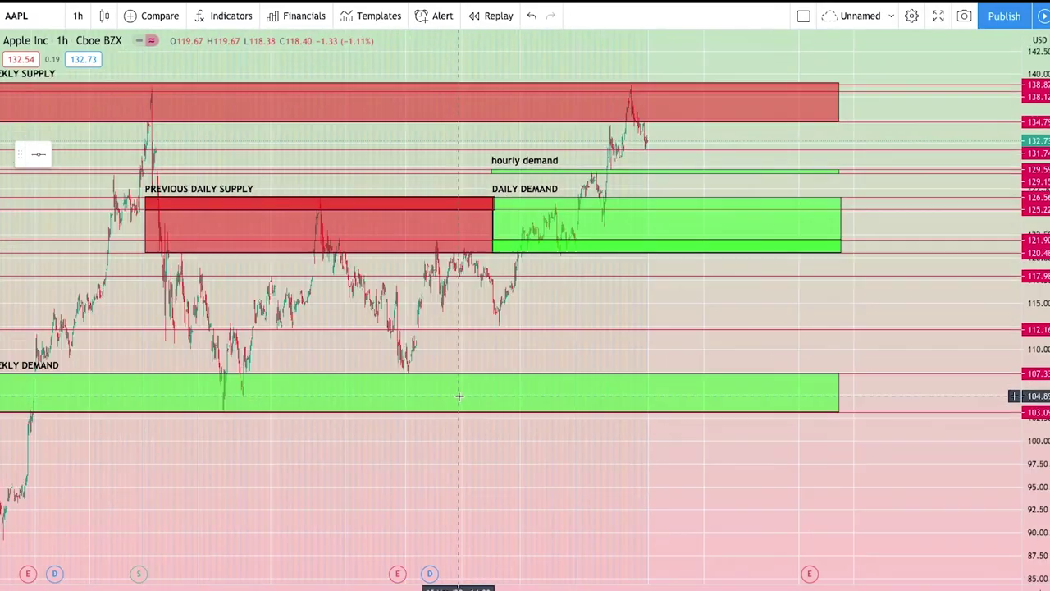
{"action": "left_click_drag", "start_coordinate": [465, 354], "coordinate": [523, 356]}
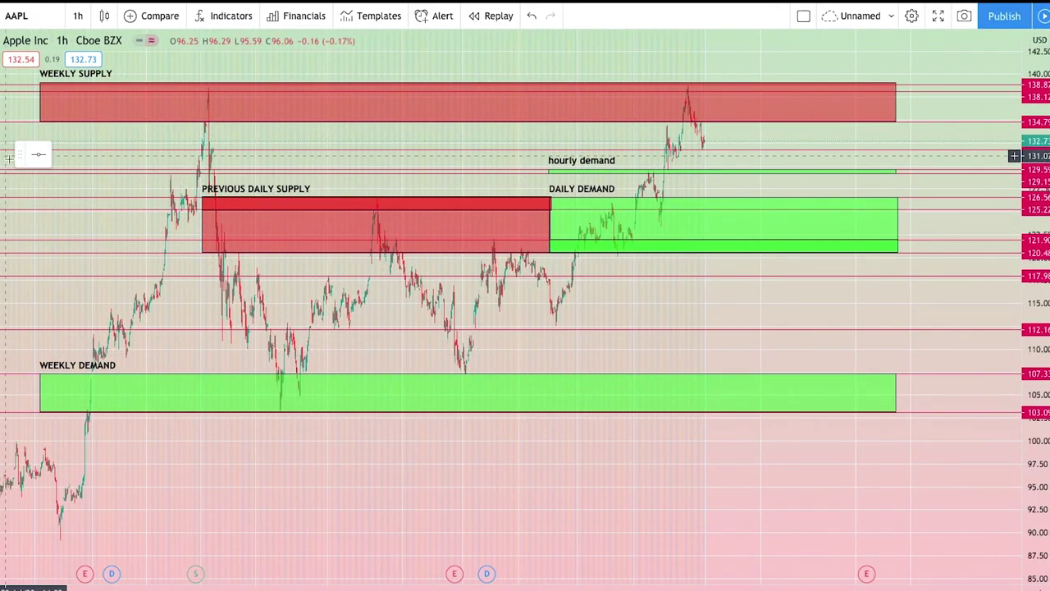
- Place a horizontal line at about 113.79, between the existing 112.16 and 117.98 levels
{"action": "left_click", "coordinate": [36, 158]}
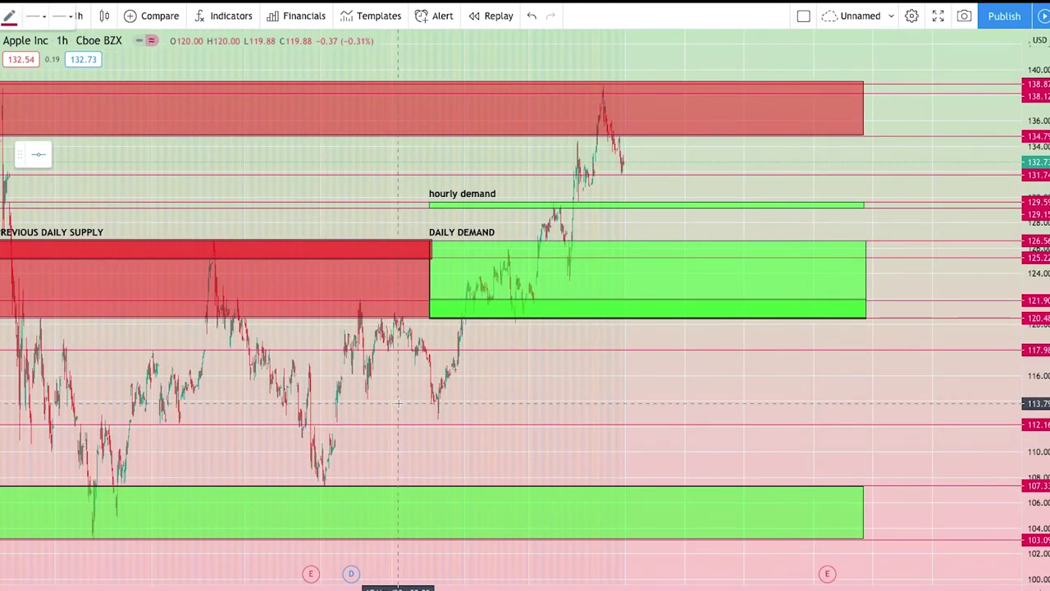
{"action": "left_click_drag", "start_coordinate": [424, 440], "coordinate": [680, 432]}
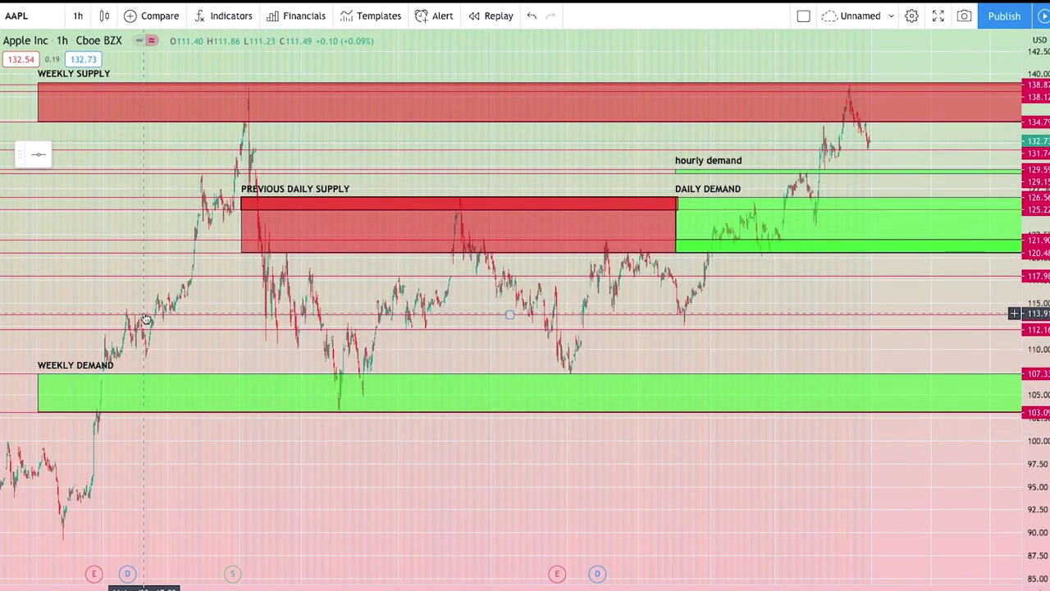
{"action": "scroll", "coordinate": [722, 349], "scroll_direction": "up", "scroll_amount": 2}
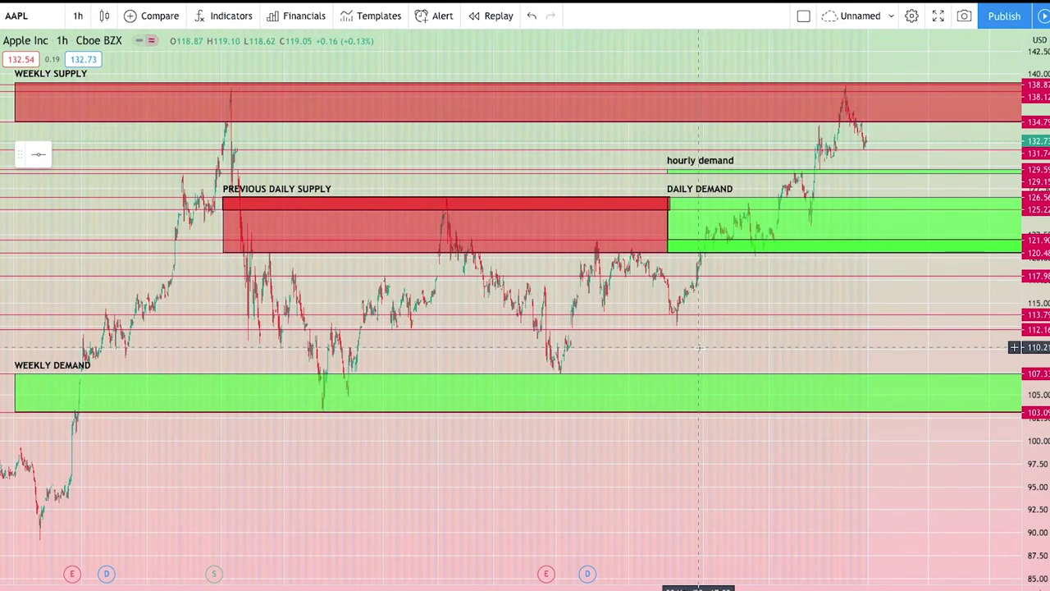
{"action": "left_click_drag", "start_coordinate": [738, 353], "coordinate": [548, 391]}
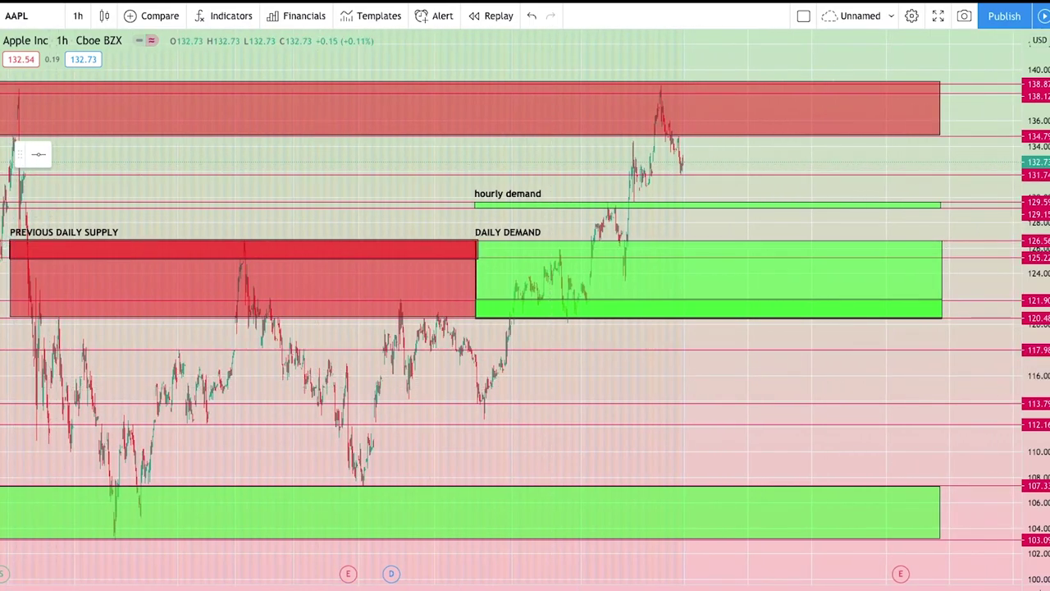
- Draw a green demand rectangle between the 113.79 and 112.16 levels, ending in line with the other zones' far edge
{"action": "left_click", "coordinate": [205, 403]}
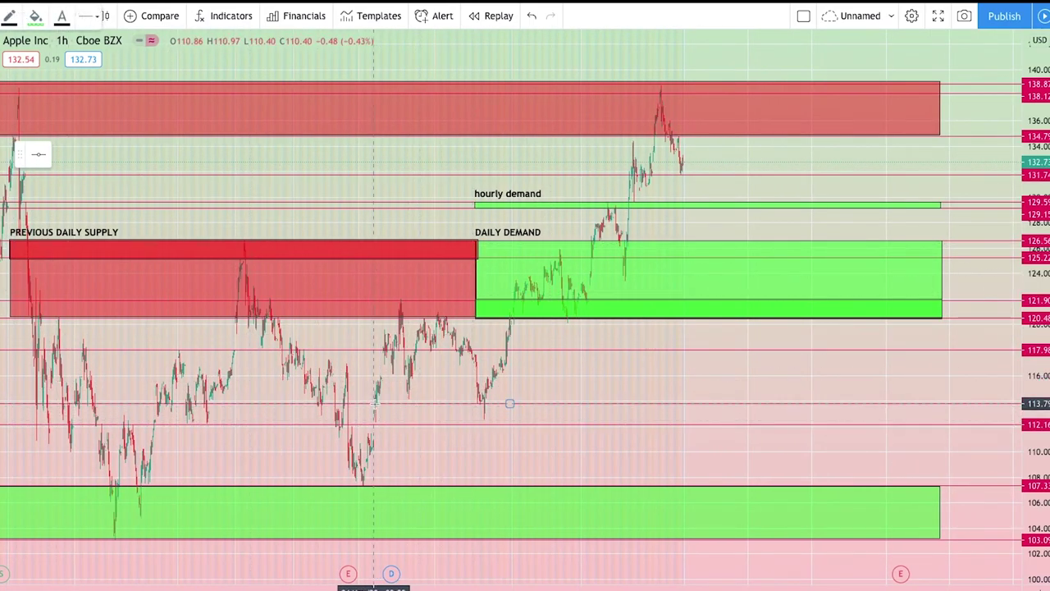
{"action": "left_click", "coordinate": [367, 403]}
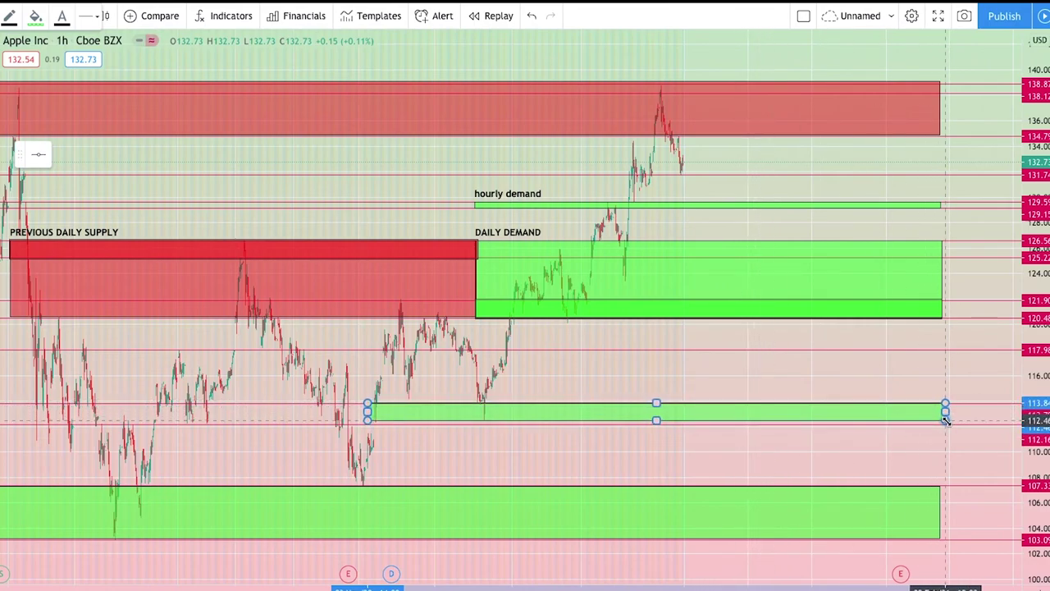
{"action": "left_click", "coordinate": [940, 422]}
{"action": "left_click", "coordinate": [829, 451]}
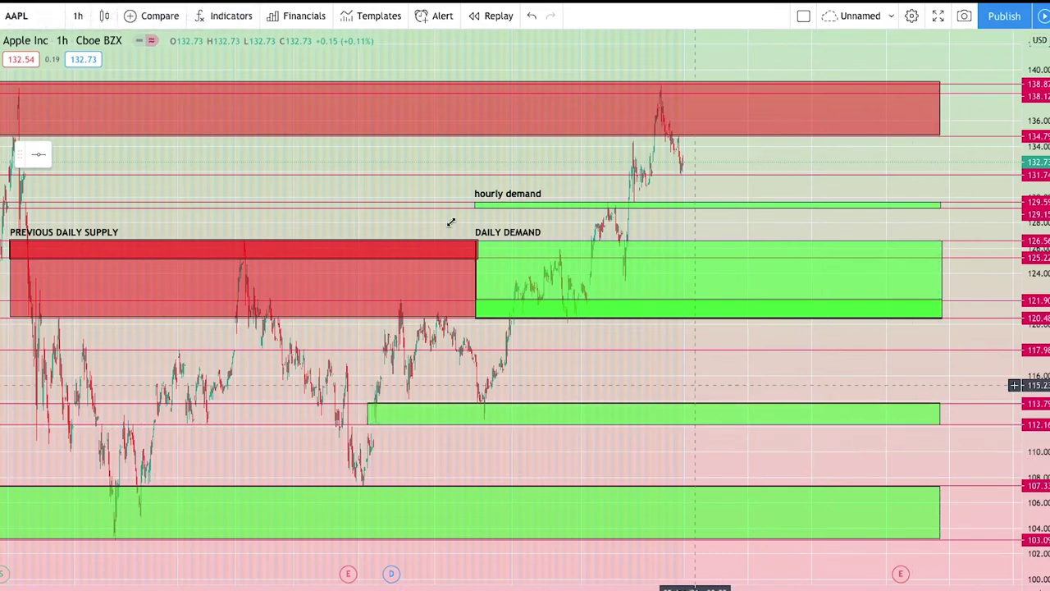
- Label the new rectangle between 113.79 and 112.16 "hourly demand"
{"action": "left_click", "coordinate": [377, 413]}
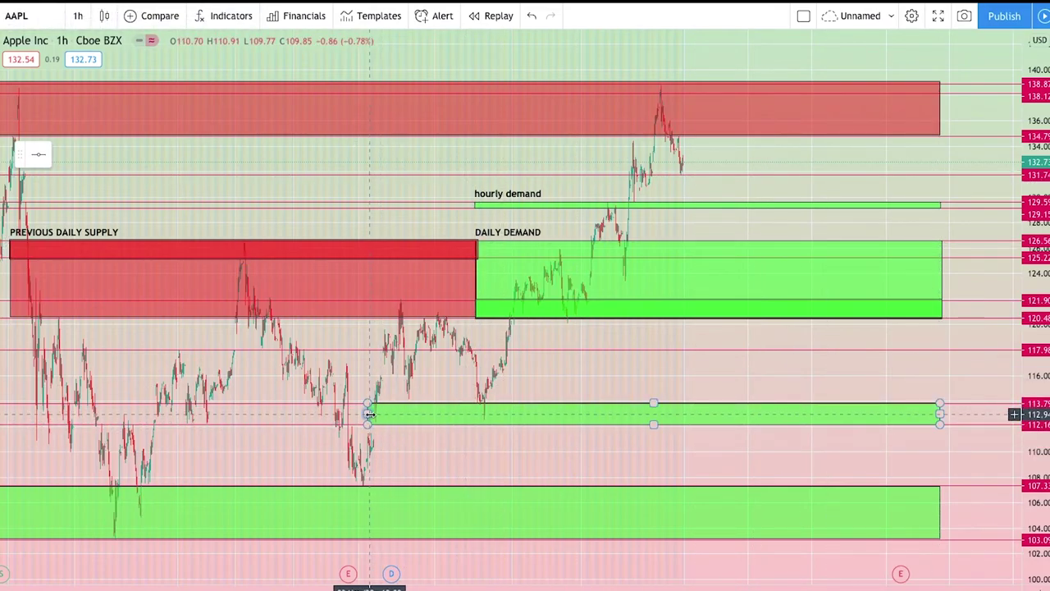
{"action": "right_click", "coordinate": [373, 413]}
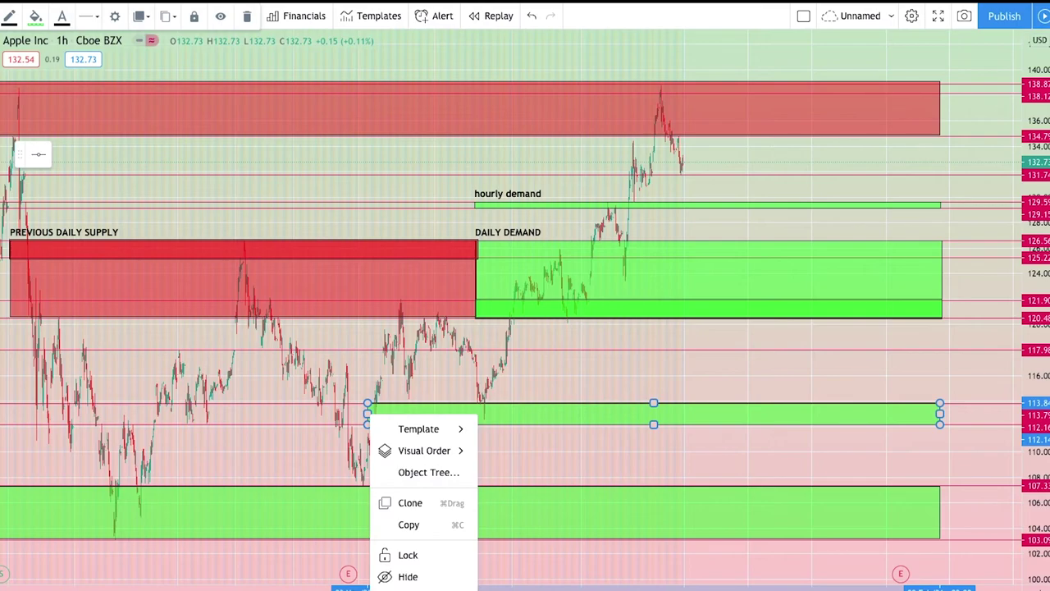
{"action": "left_click", "coordinate": [422, 587]}
{"action": "type", "text": "hou"}
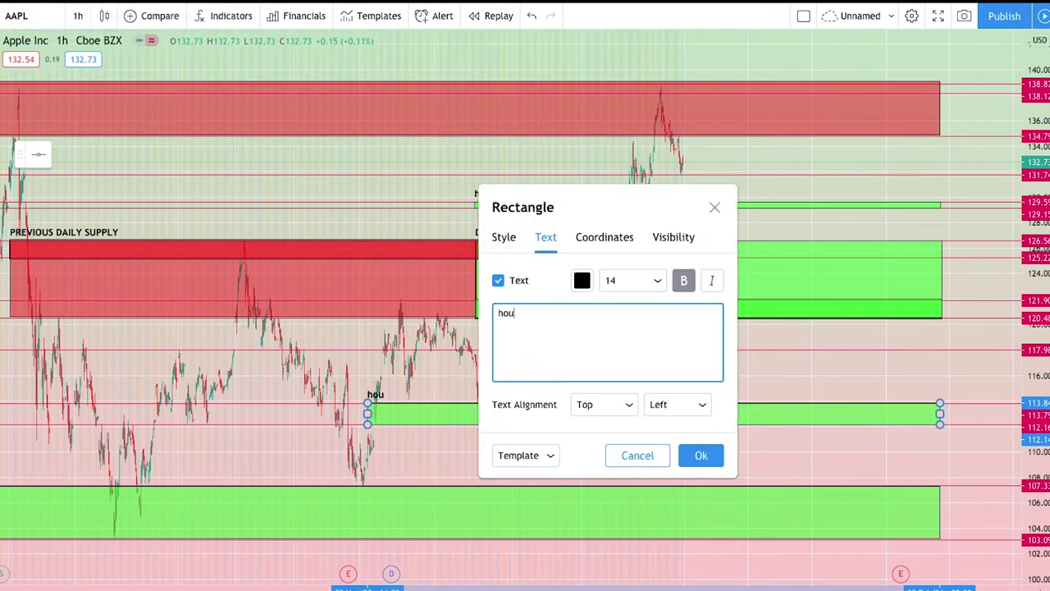
{"action": "type", "text": "rly demand"}
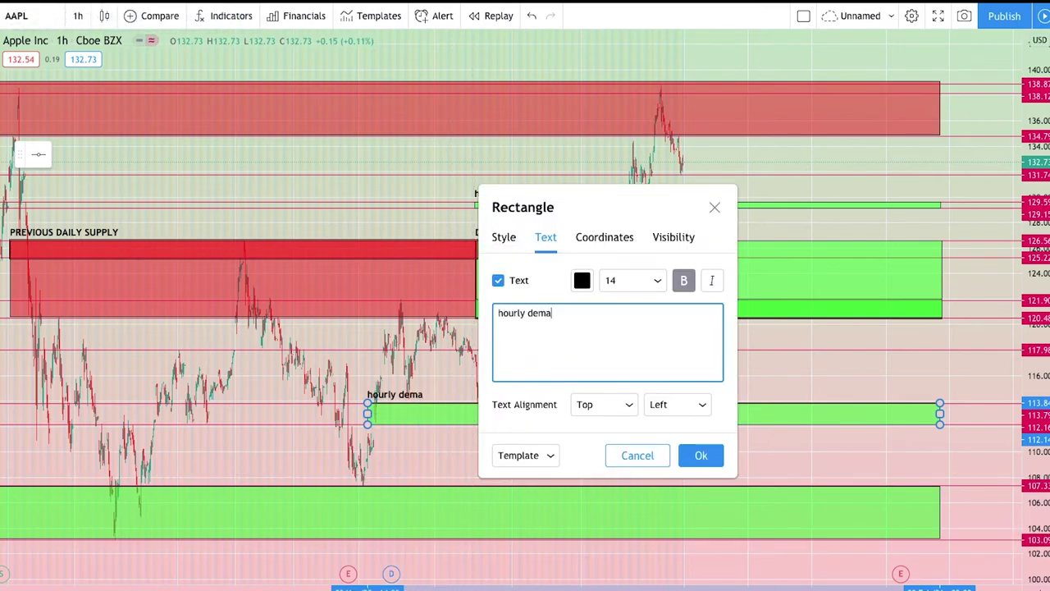
{"action": "left_click", "coordinate": [690, 464]}
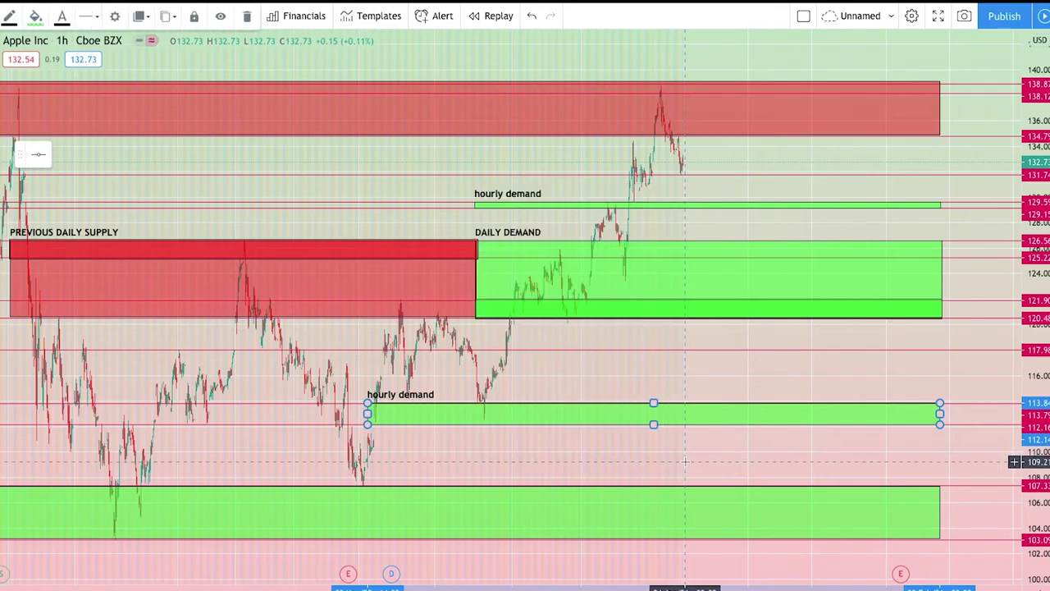
- Place a horizontal line at about 104.81, inside the weekly demand zone at the second swing low
{"action": "scroll", "coordinate": [610, 397], "scroll_direction": "down", "scroll_amount": 3}
{"action": "scroll", "coordinate": [611, 396], "scroll_direction": "up", "scroll_amount": 3}
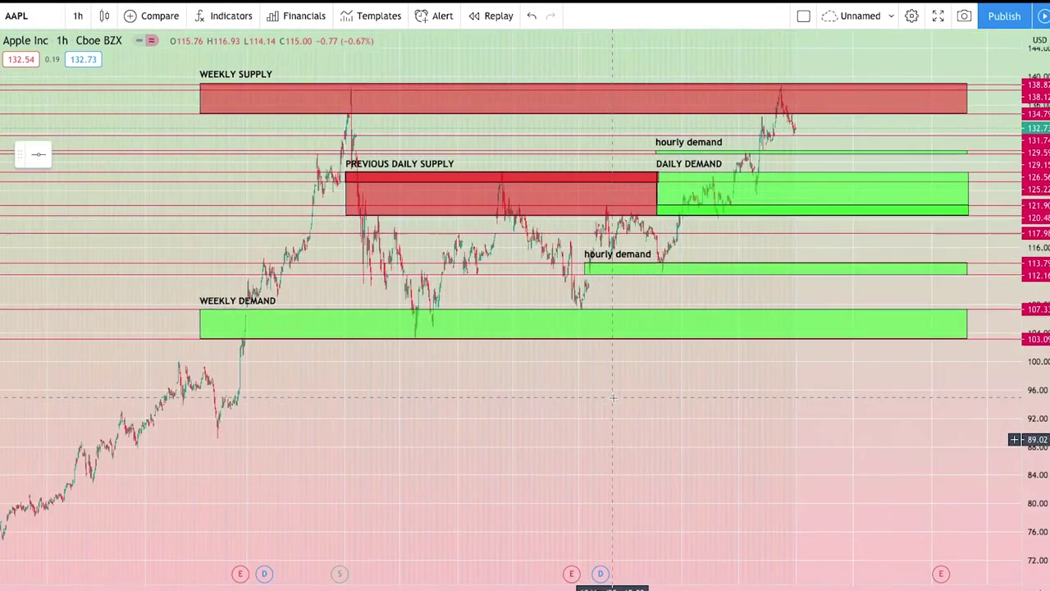
{"action": "scroll", "coordinate": [613, 399], "scroll_direction": "up", "scroll_amount": 1}
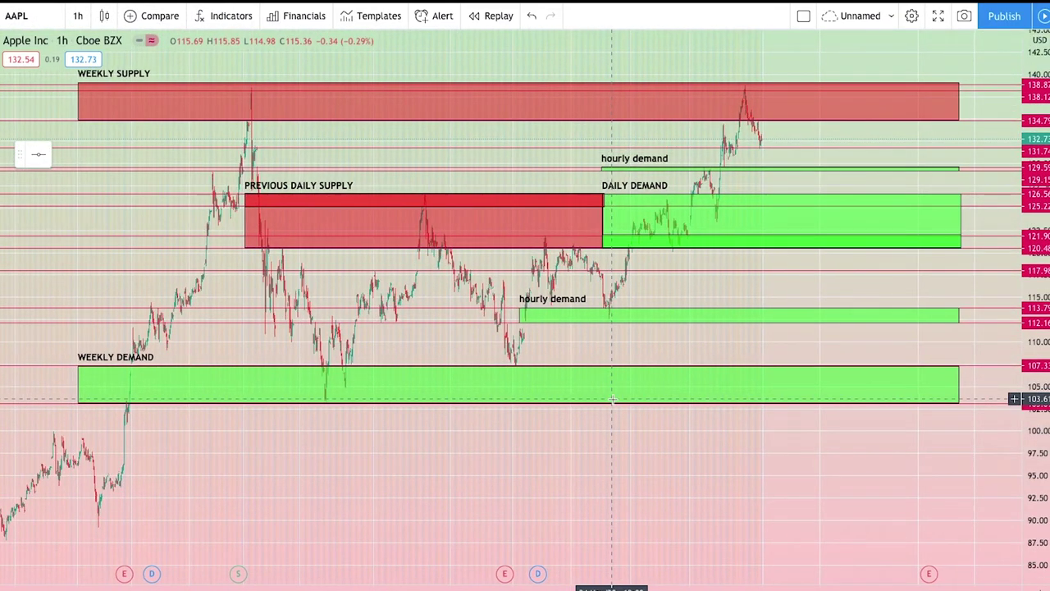
{"action": "scroll", "coordinate": [612, 399], "scroll_direction": "up", "scroll_amount": 1}
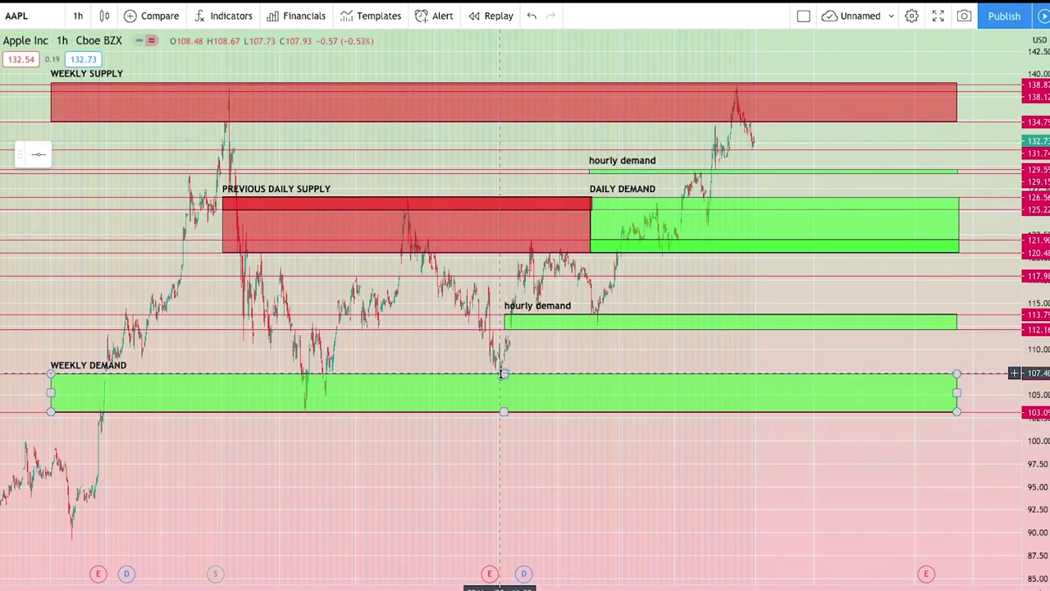
{"action": "scroll", "coordinate": [497, 377], "scroll_direction": "up", "scroll_amount": 1}
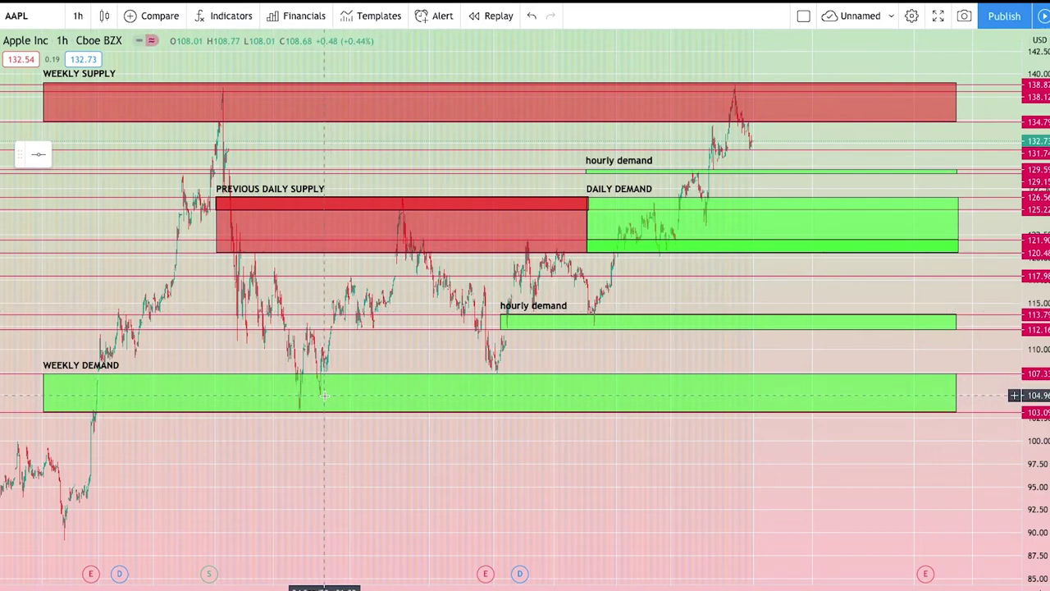
{"action": "left_click", "coordinate": [38, 157]}
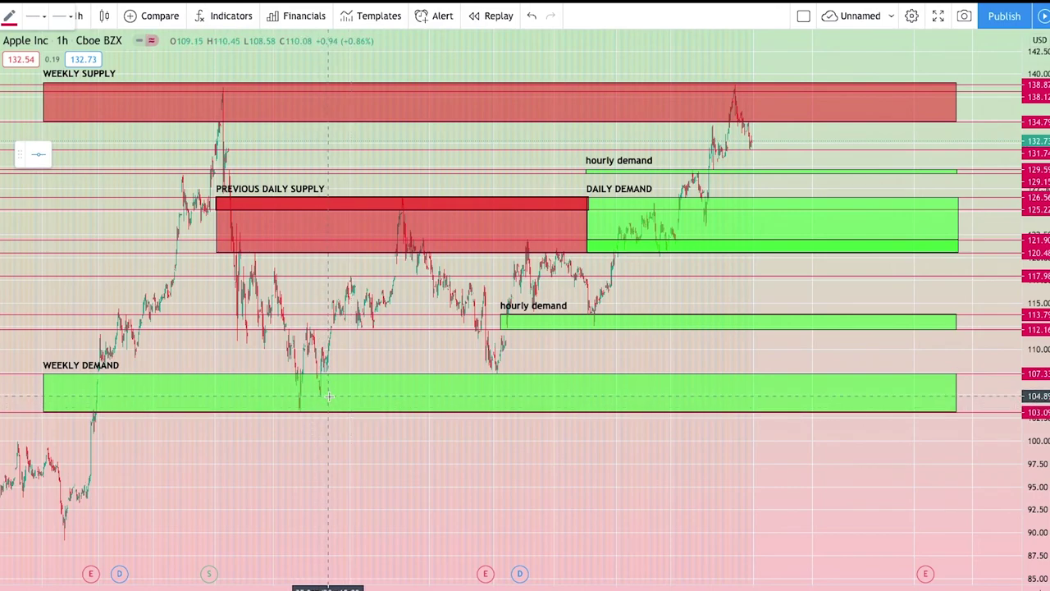
{"action": "left_click", "coordinate": [511, 392]}
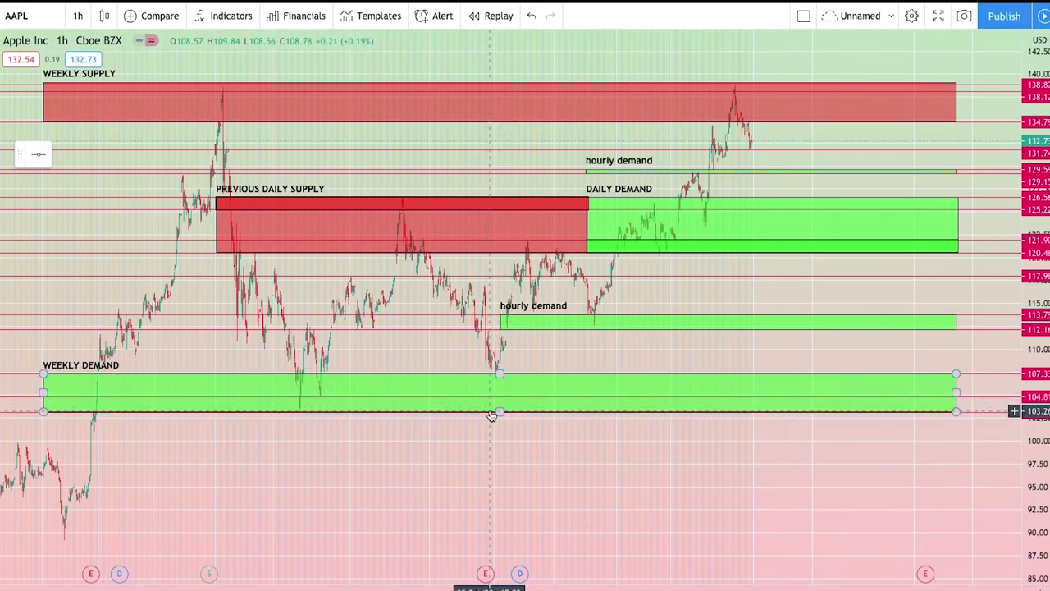
- Examine the hourly price action across the weekly supply and demand zones and the daily and hourly zones between them
{"action": "scroll", "coordinate": [575, 410], "scroll_direction": "up", "scroll_amount": 4}
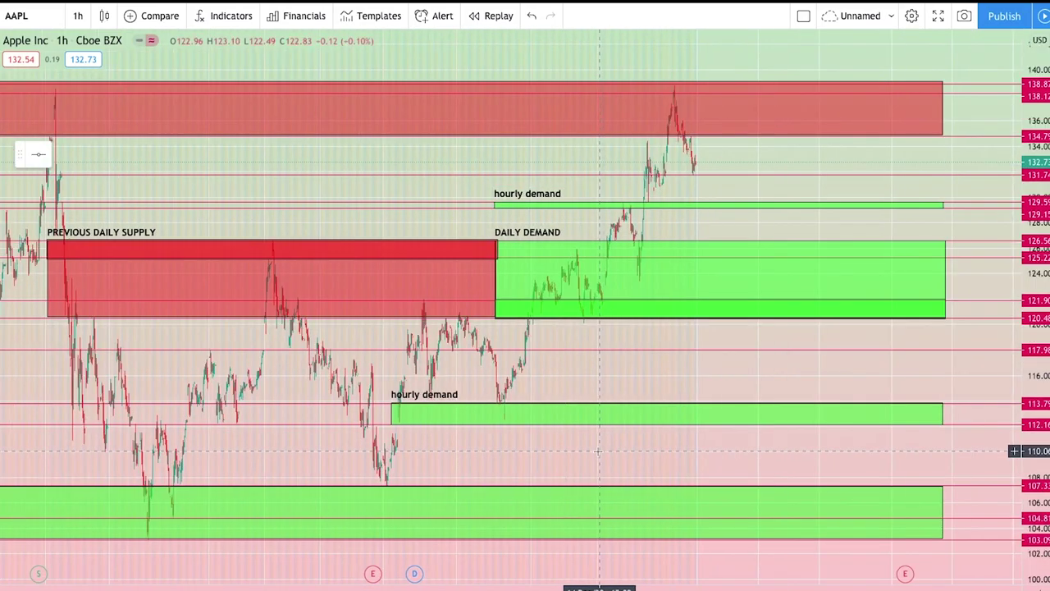
{"action": "scroll", "coordinate": [599, 410], "scroll_direction": "down", "scroll_amount": 4}
{"action": "scroll", "coordinate": [509, 117], "scroll_direction": "up", "scroll_amount": 1}
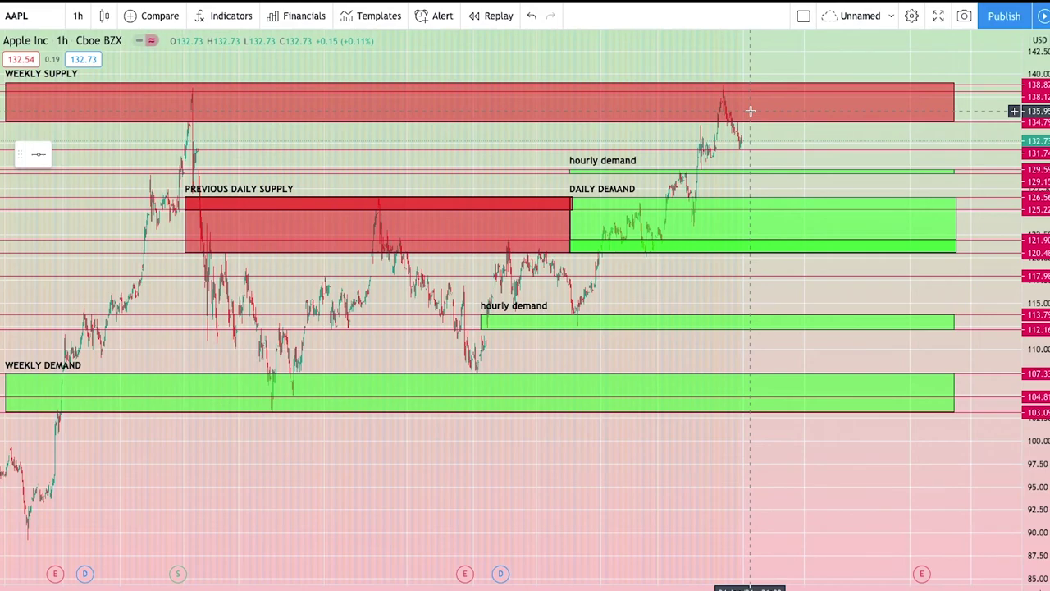
{"action": "scroll", "coordinate": [750, 110], "scroll_direction": "down", "scroll_amount": 2}
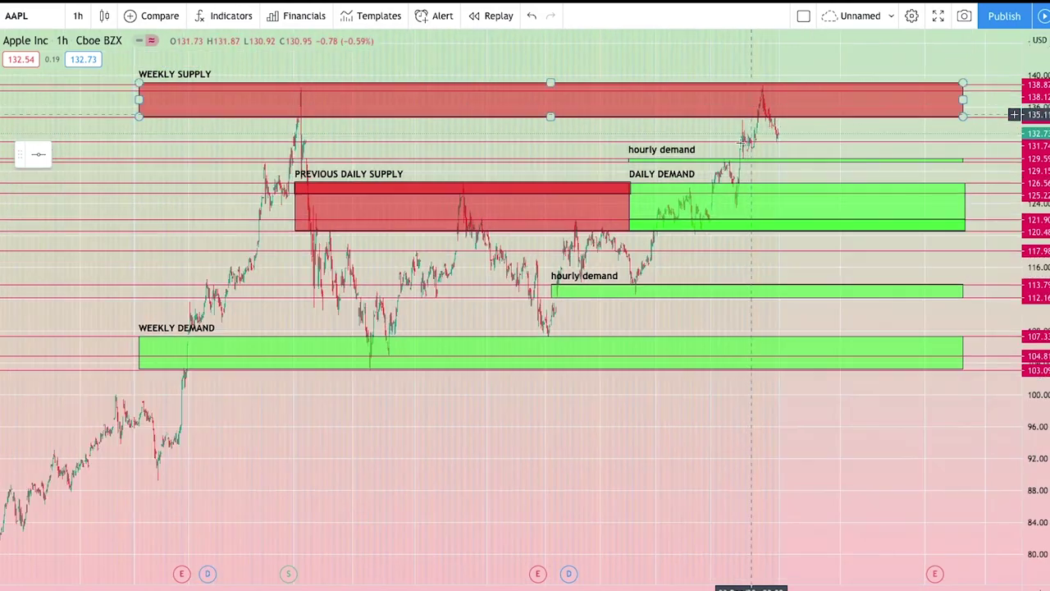
{"action": "left_click_drag", "start_coordinate": [555, 468], "coordinate": [501, 460]}
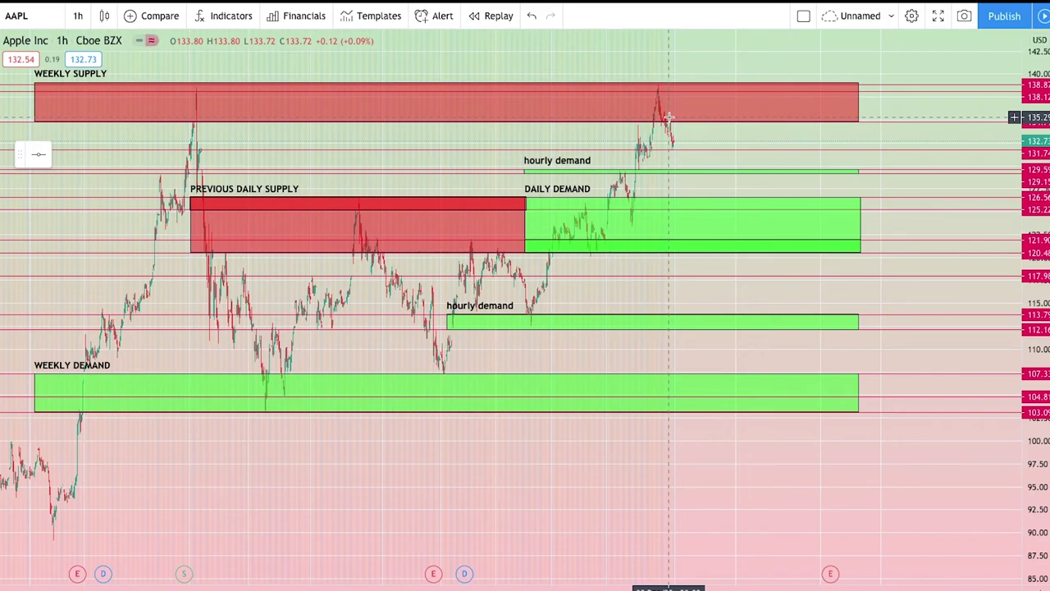
{"action": "scroll", "coordinate": [492, 498], "scroll_direction": "up", "scroll_amount": 3}
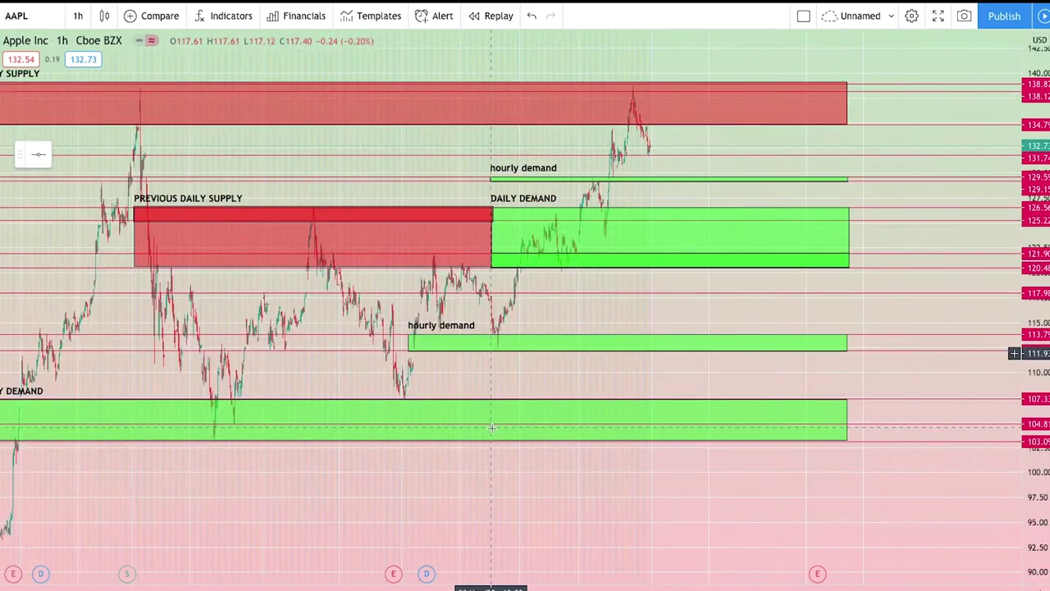
{"action": "scroll", "coordinate": [492, 428], "scroll_direction": "down", "scroll_amount": 3}
{"action": "scroll", "coordinate": [504, 437], "scroll_direction": "up", "scroll_amount": 2}
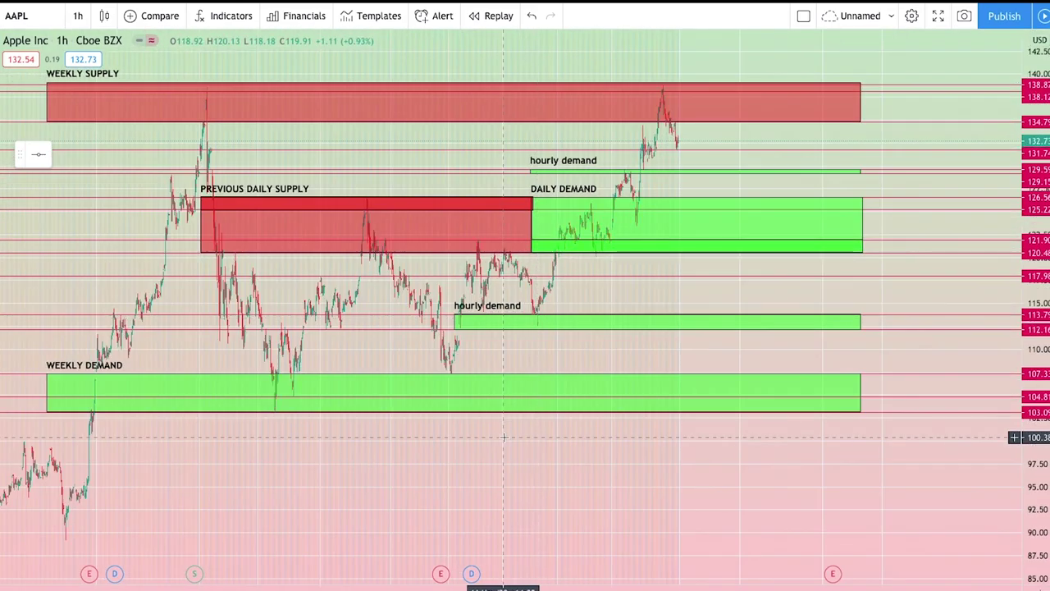
{"action": "scroll", "coordinate": [503, 436], "scroll_direction": "down", "scroll_amount": 3}
{"action": "scroll", "coordinate": [509, 354], "scroll_direction": "up", "scroll_amount": 3}
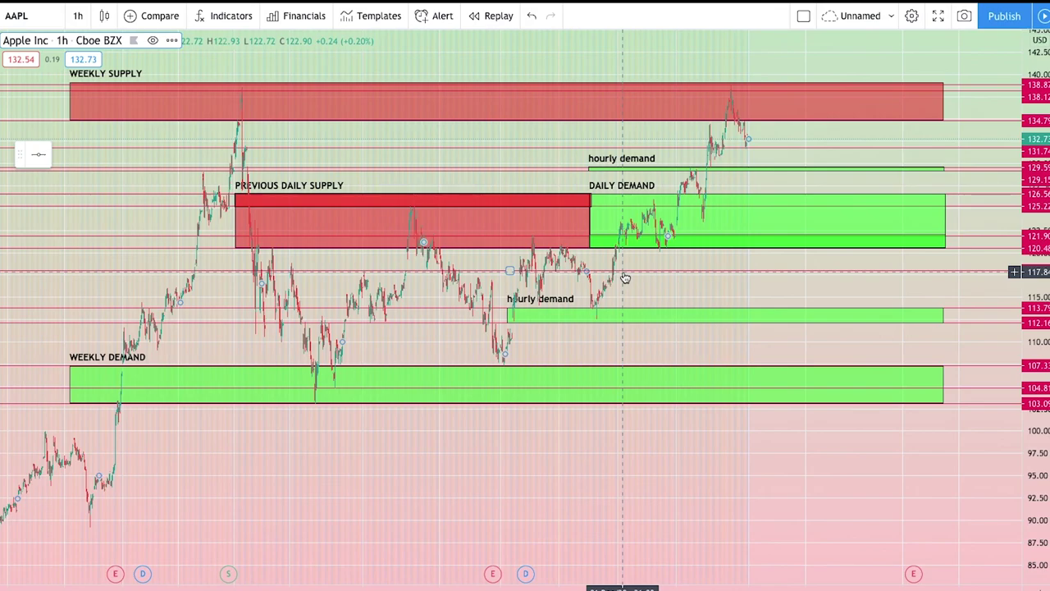
{"action": "left_click_drag", "start_coordinate": [616, 497], "coordinate": [707, 497]}
{"action": "scroll", "coordinate": [722, 509], "scroll_direction": "up", "scroll_amount": 2}
{"action": "left_click_drag", "start_coordinate": [790, 542], "coordinate": [736, 554]}
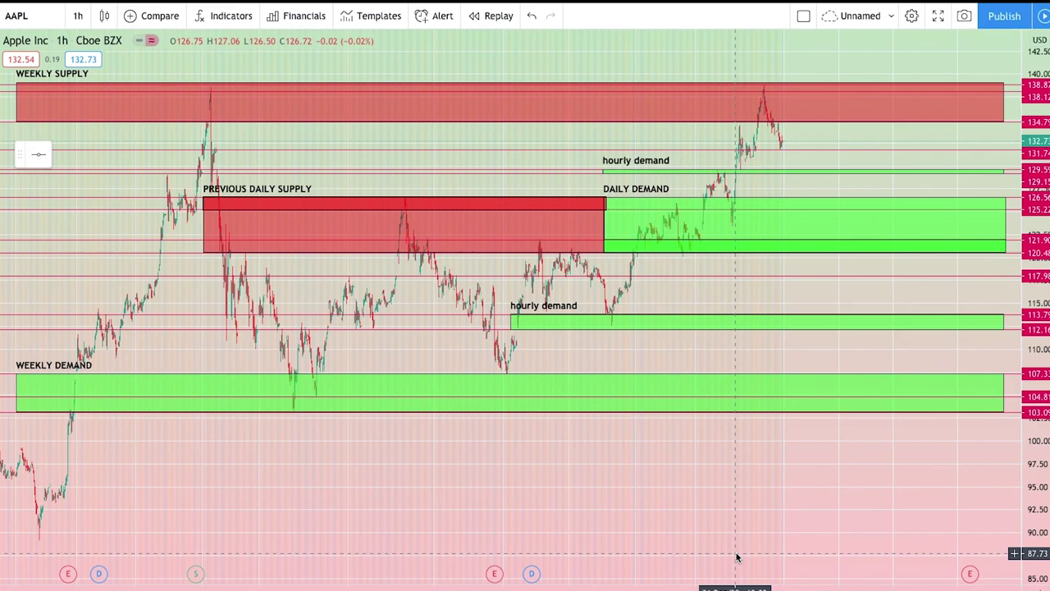
{"action": "scroll", "coordinate": [691, 523], "scroll_direction": "down", "scroll_amount": 2}
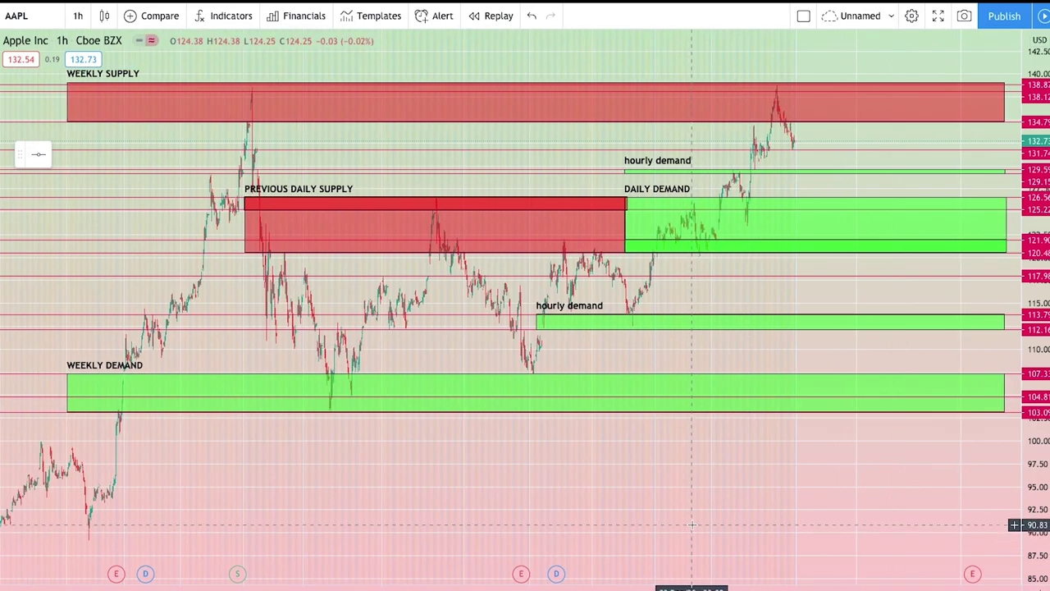
{"action": "scroll", "coordinate": [691, 523], "scroll_direction": "up", "scroll_amount": 1}
{"action": "left_click_drag", "start_coordinate": [651, 525], "coordinate": [792, 525]}
{"action": "scroll", "coordinate": [850, 505], "scroll_direction": "up", "scroll_amount": 1}
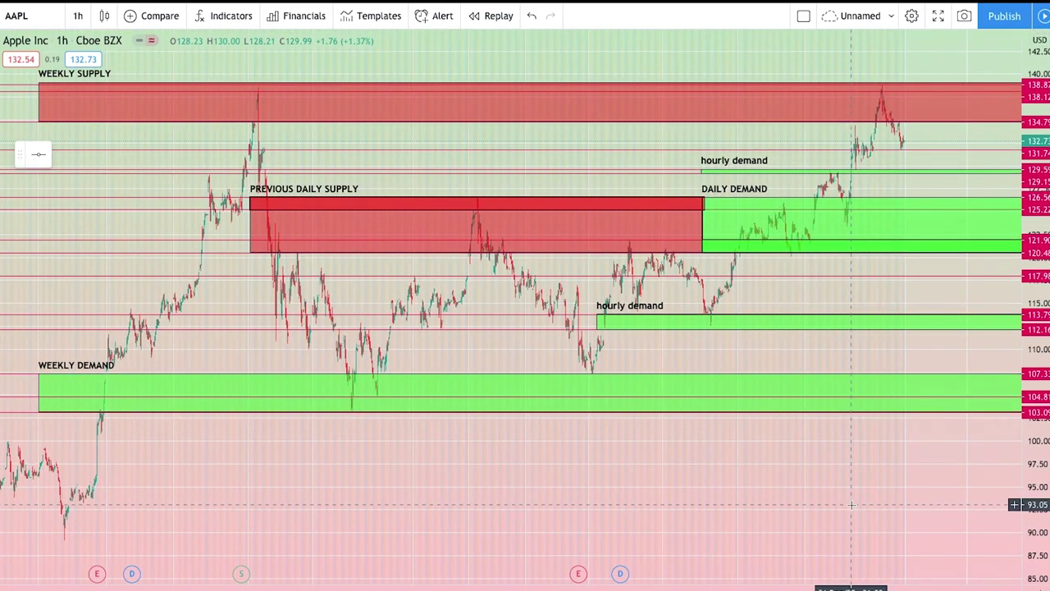
{"action": "left_click_drag", "start_coordinate": [850, 504], "coordinate": [774, 499]}
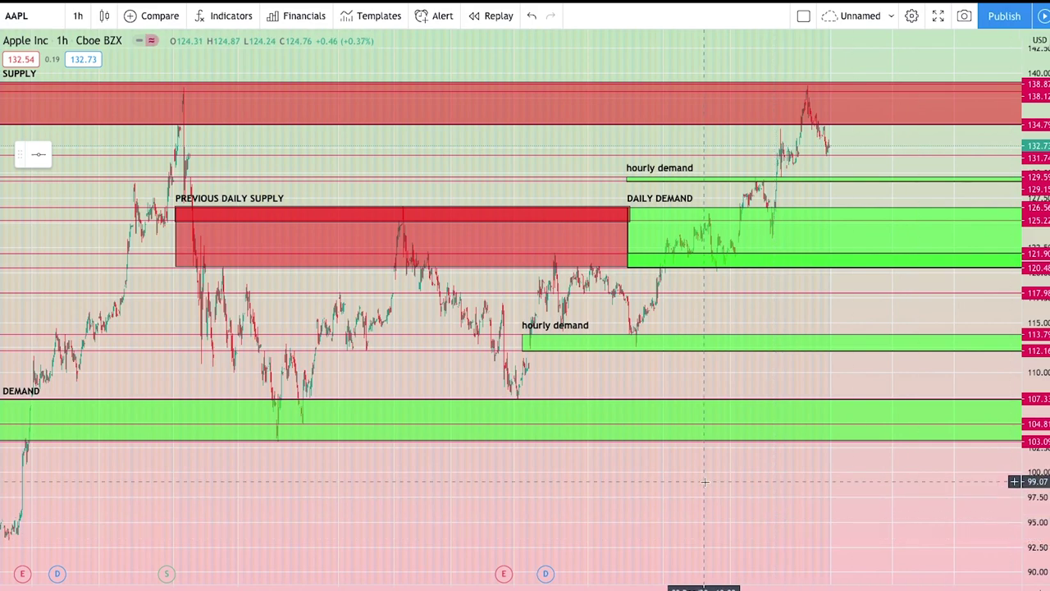
{"action": "left_click_drag", "start_coordinate": [705, 481], "coordinate": [773, 468]}
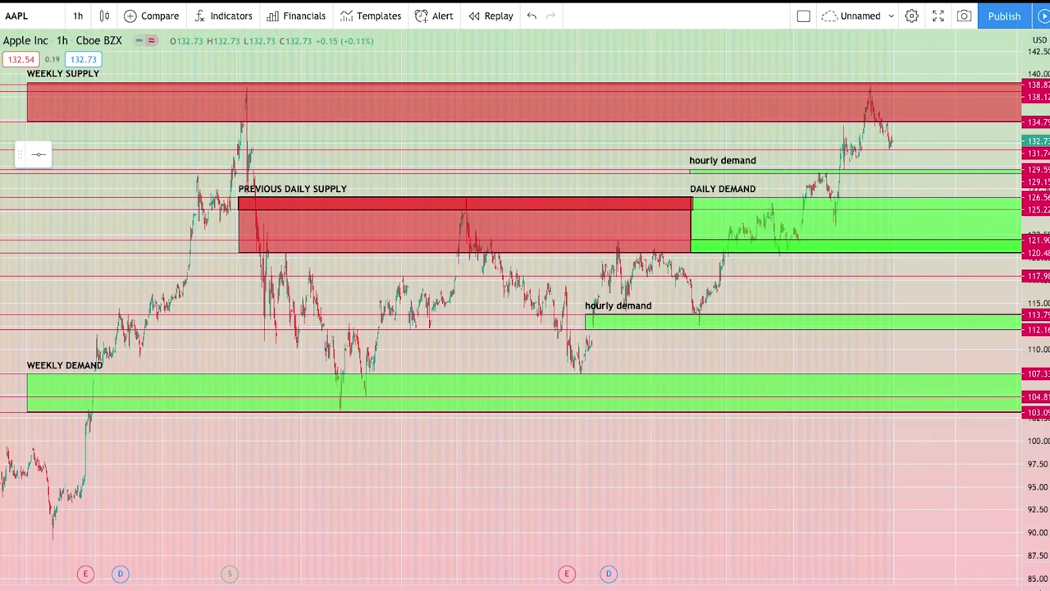